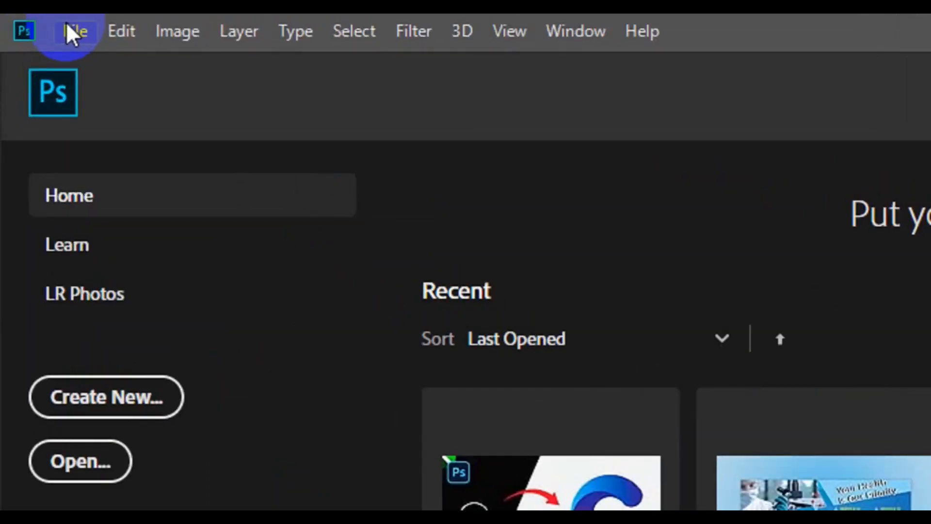
Step: Start a new document and name it "web banner"
{"action": "left_click", "coordinate": [57, 25]}
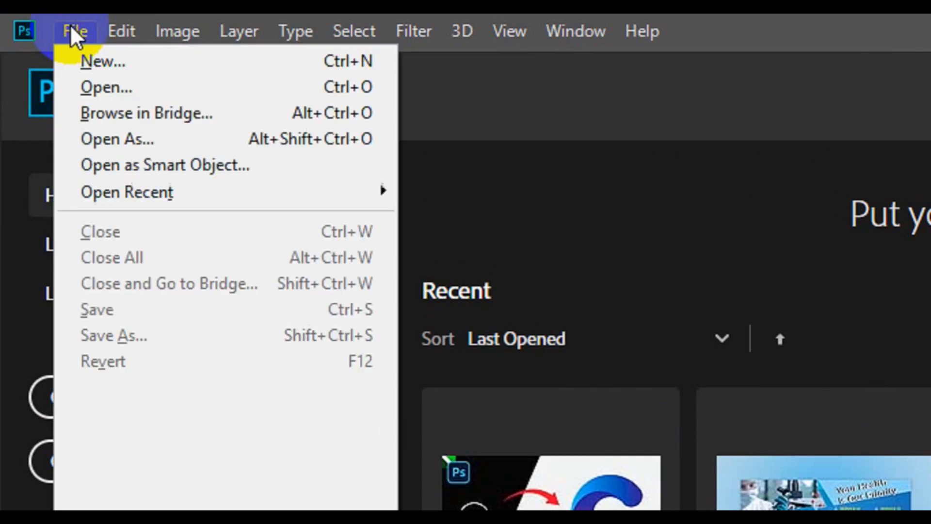
{"action": "left_click", "coordinate": [109, 59]}
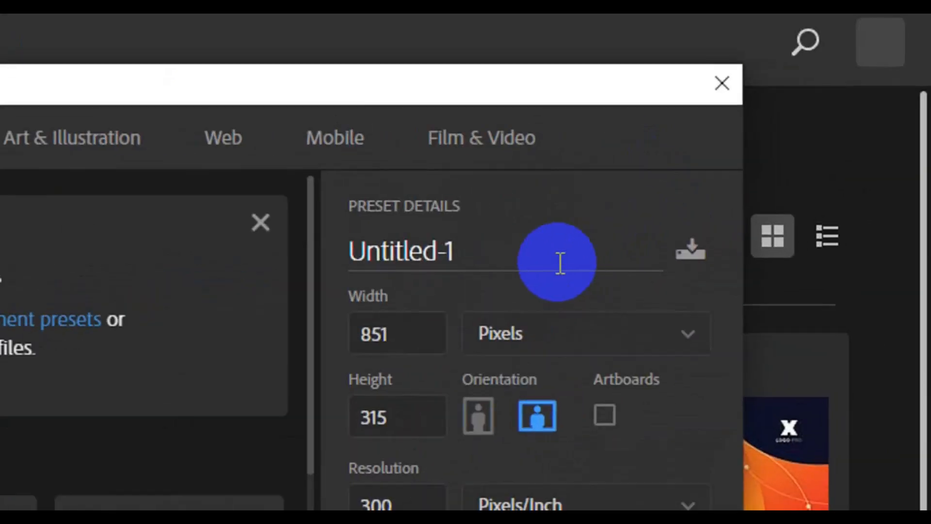
{"action": "left_click", "coordinate": [725, 167]}
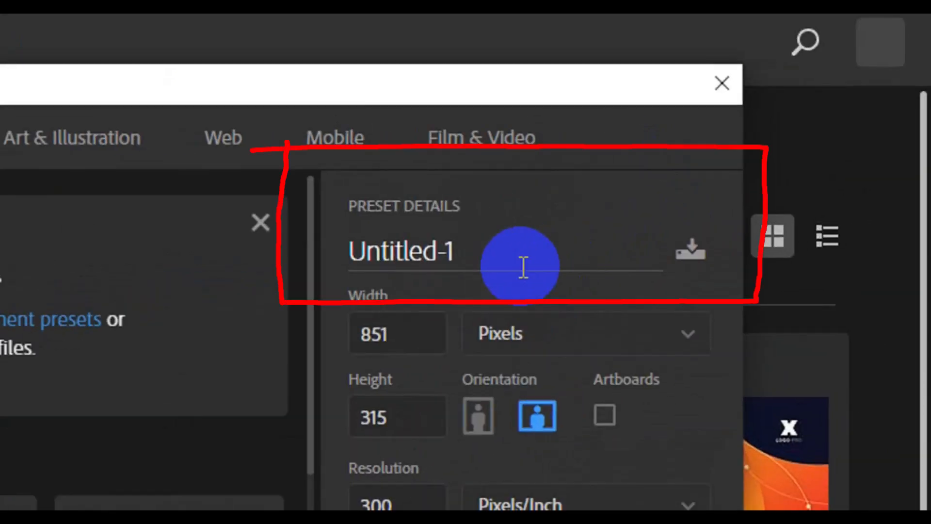
{"action": "key", "text": "ctrl+a"}
{"action": "key", "text": "BackSpace"}
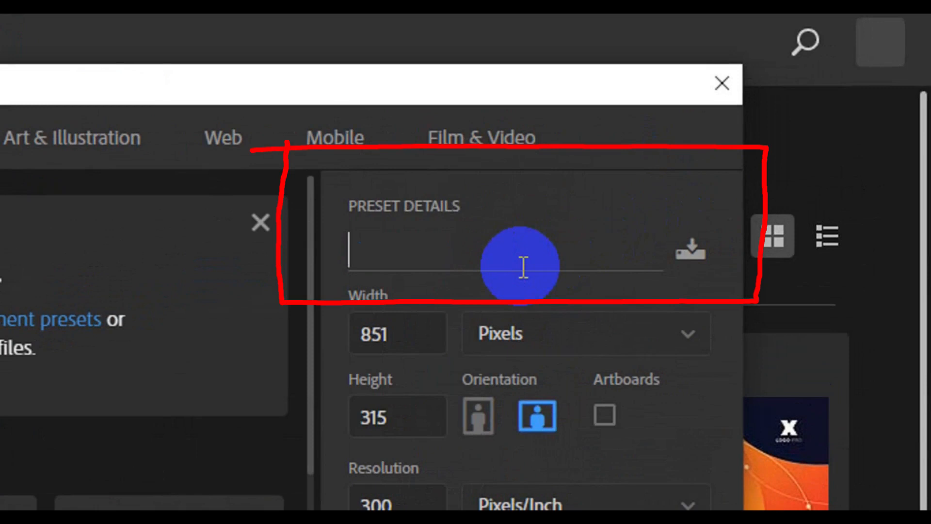
{"action": "type", "text": "web banner"}
Step: Set the new document's width to 1339 pixels and its height to 346 pixels
{"action": "left_click", "coordinate": [401, 334]}
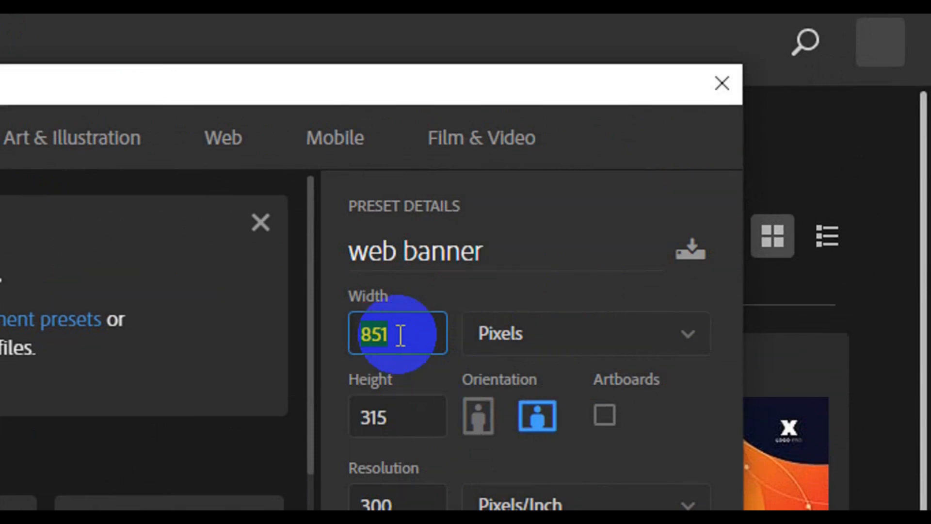
{"action": "type", "text": "1339"}
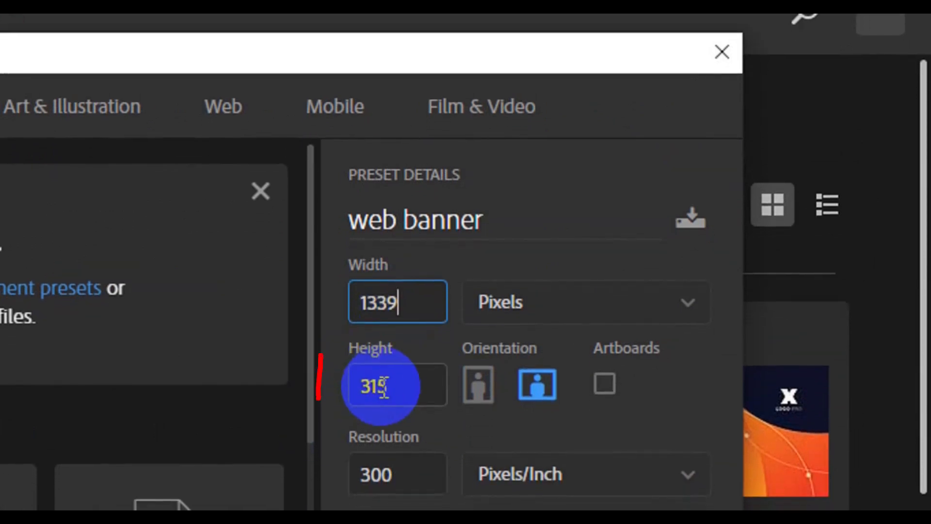
{"action": "left_click", "coordinate": [381, 386]}
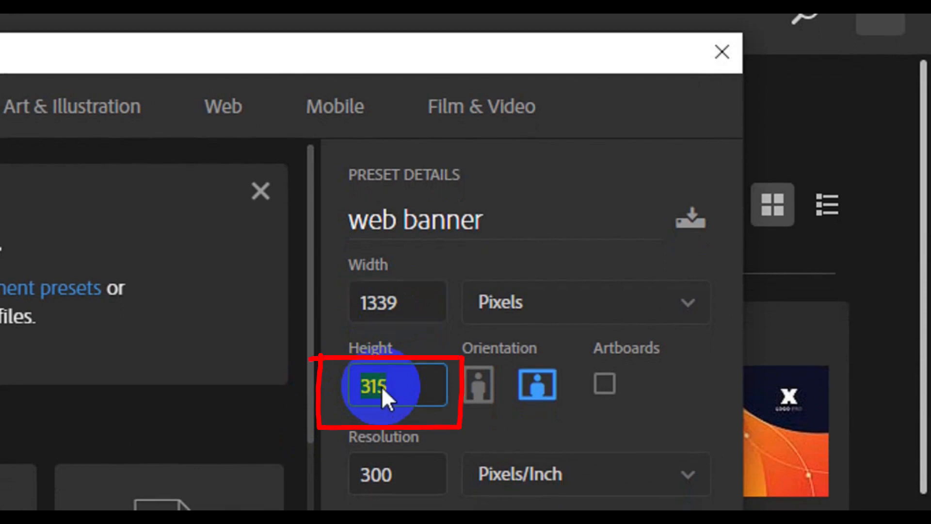
{"action": "key", "text": "BackSpace"}
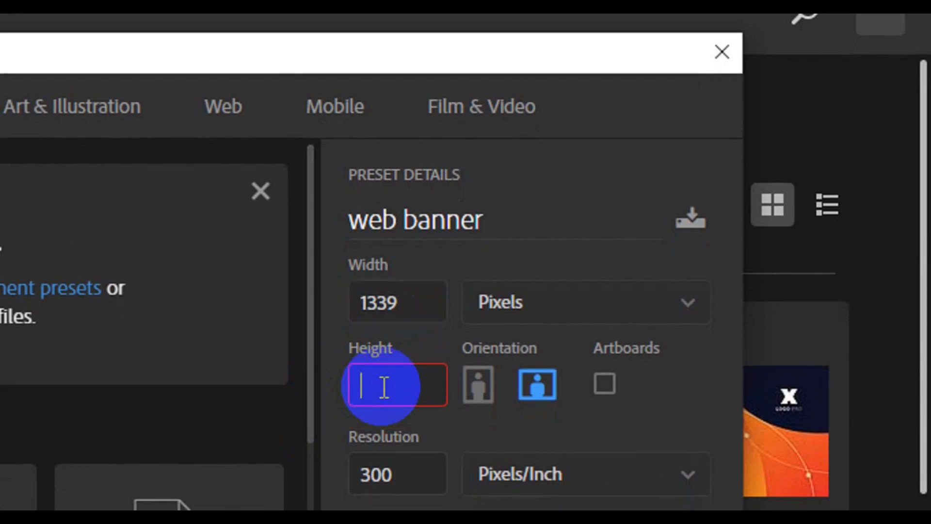
{"action": "type", "text": "346"}
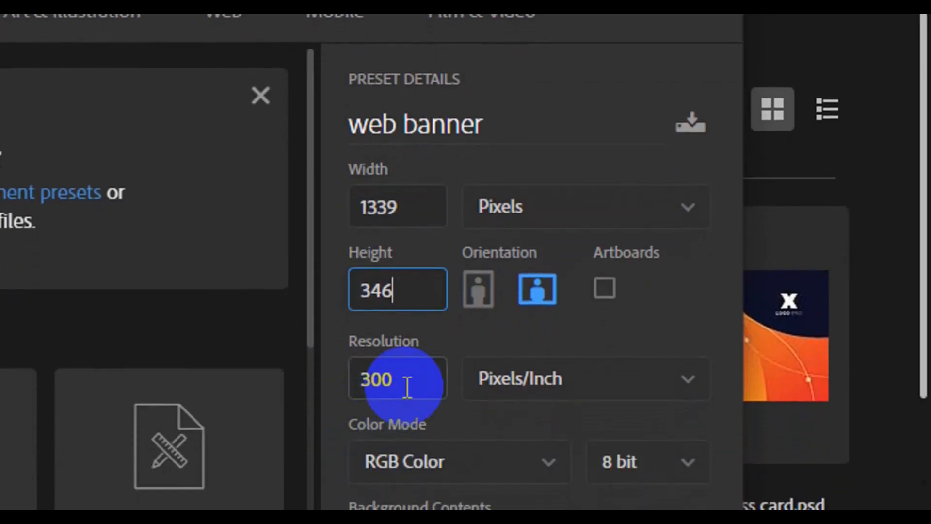
Step: Create the document at 300 pixels/inch in RGB Color mode with a white background
{"action": "left_click", "coordinate": [407, 386]}
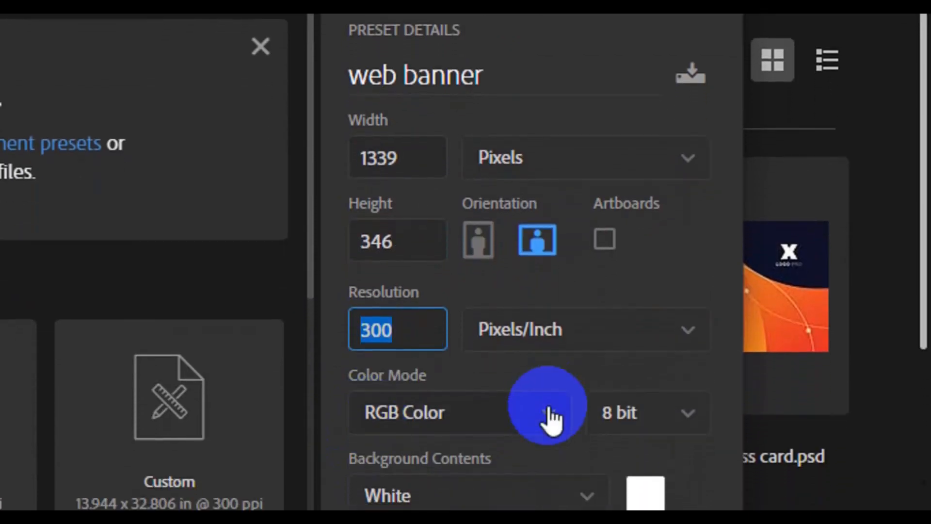
{"action": "left_click", "coordinate": [553, 402]}
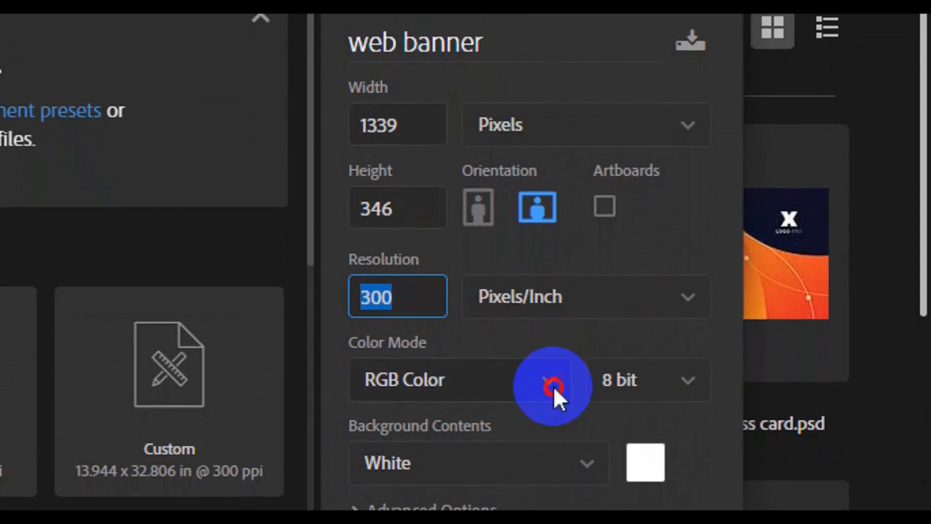
{"action": "left_click", "coordinate": [553, 383]}
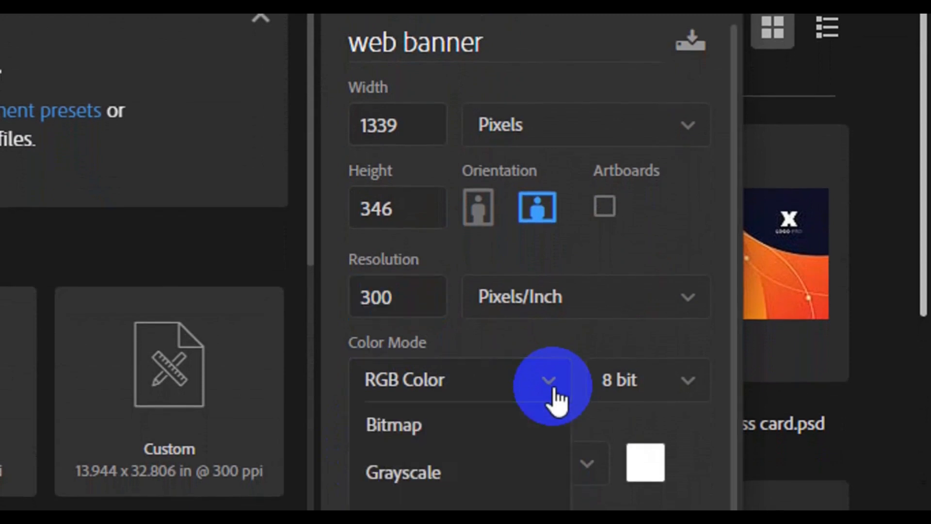
{"action": "left_click", "coordinate": [475, 436]}
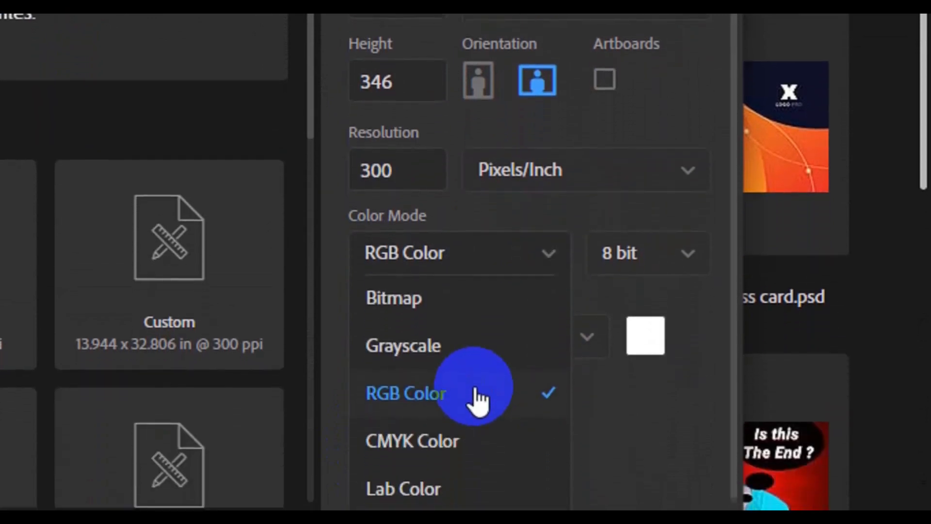
{"action": "left_click", "coordinate": [549, 460]}
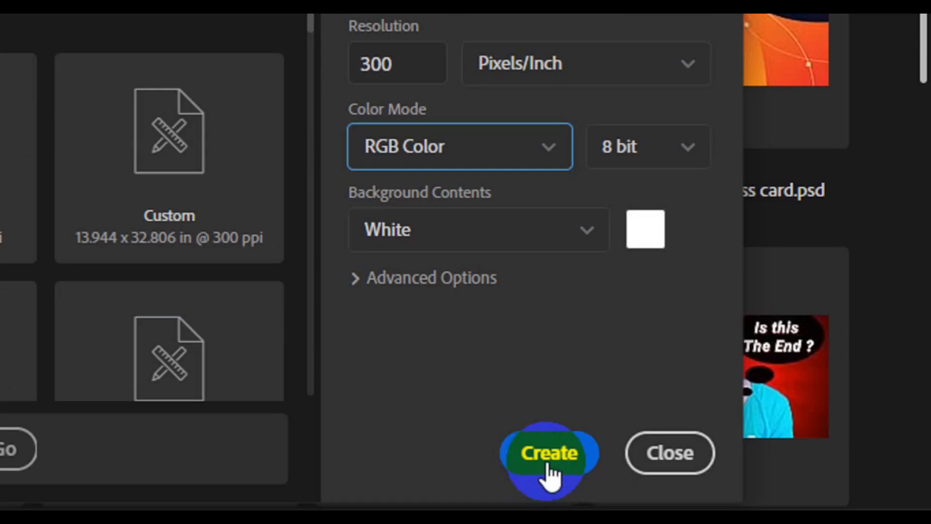
{"action": "left_click", "coordinate": [549, 460]}
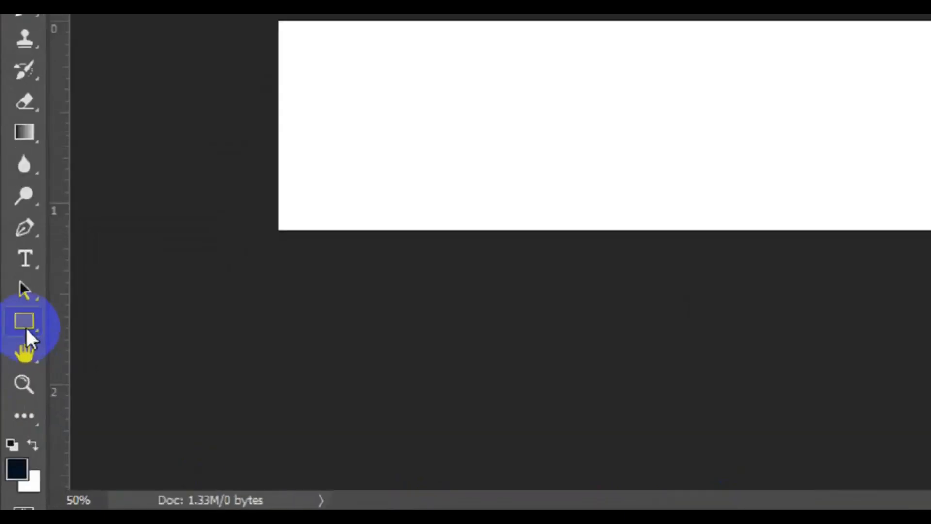
Step: Draw a gray-filled rectangle shape without stroke, about 628 by 388 px, covering the right part of the canvas past its edges
{"action": "left_click", "coordinate": [15, 405]}
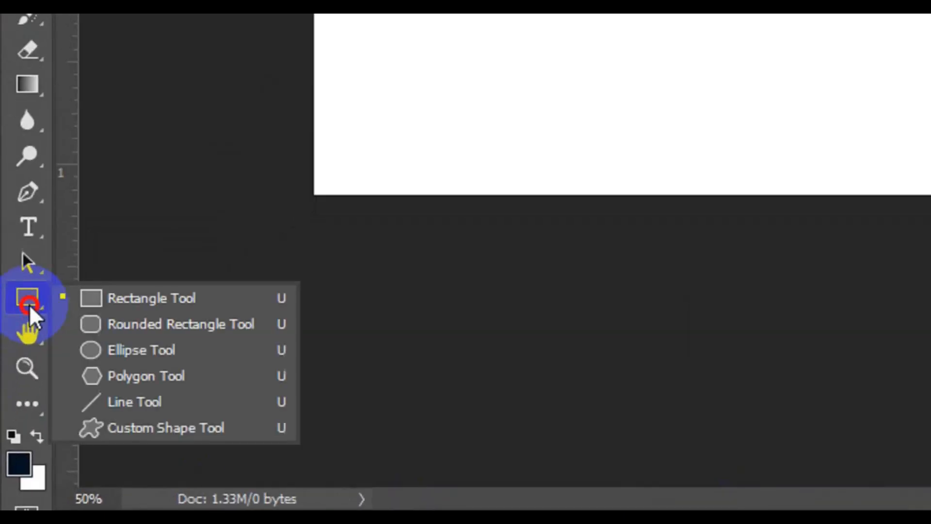
{"action": "left_click", "coordinate": [153, 296]}
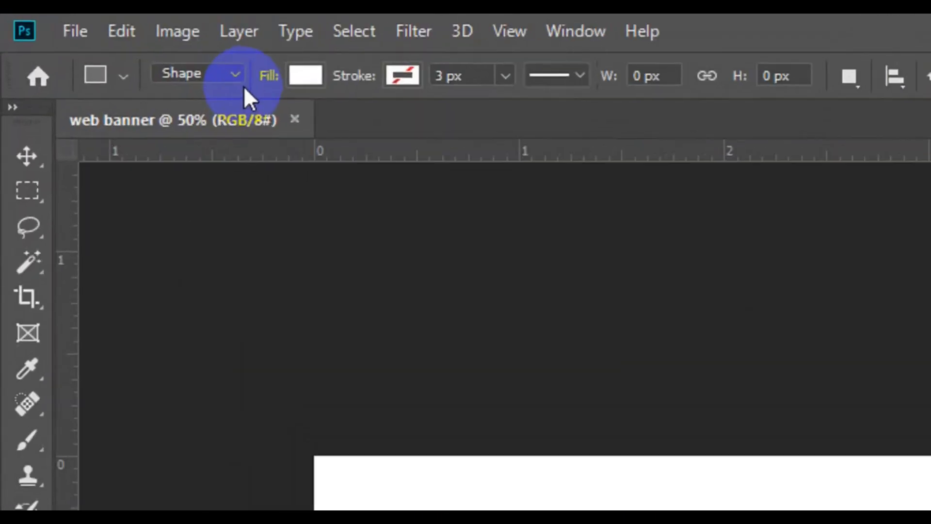
{"action": "left_click", "coordinate": [117, 45]}
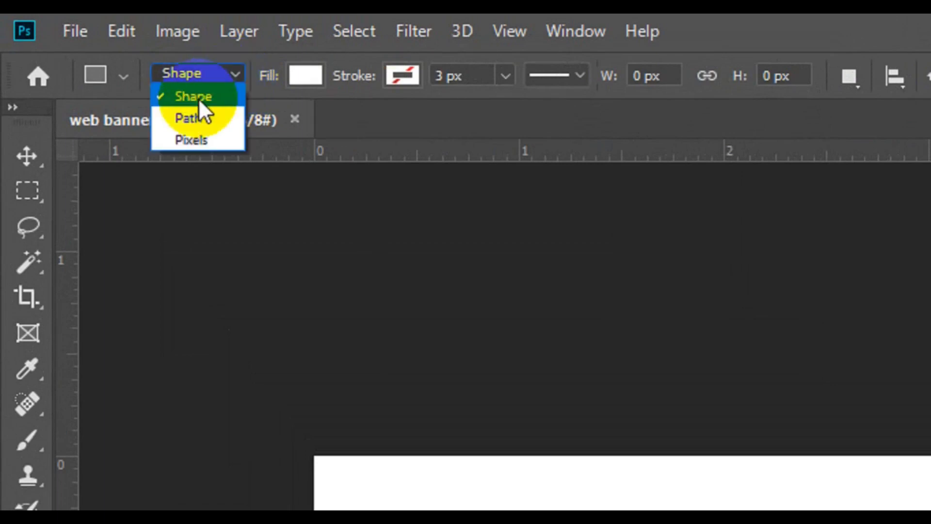
{"action": "left_click", "coordinate": [199, 97]}
{"action": "left_click", "coordinate": [304, 78]}
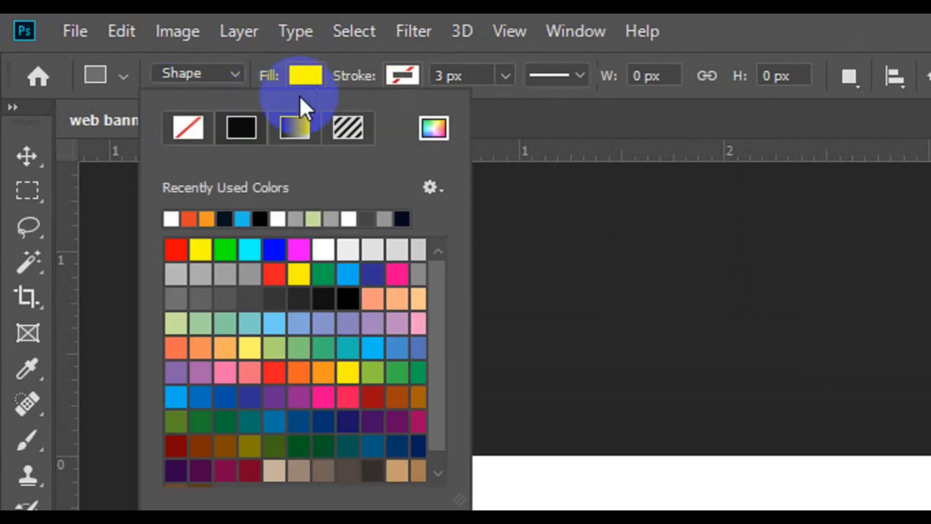
{"action": "left_click", "coordinate": [242, 270]}
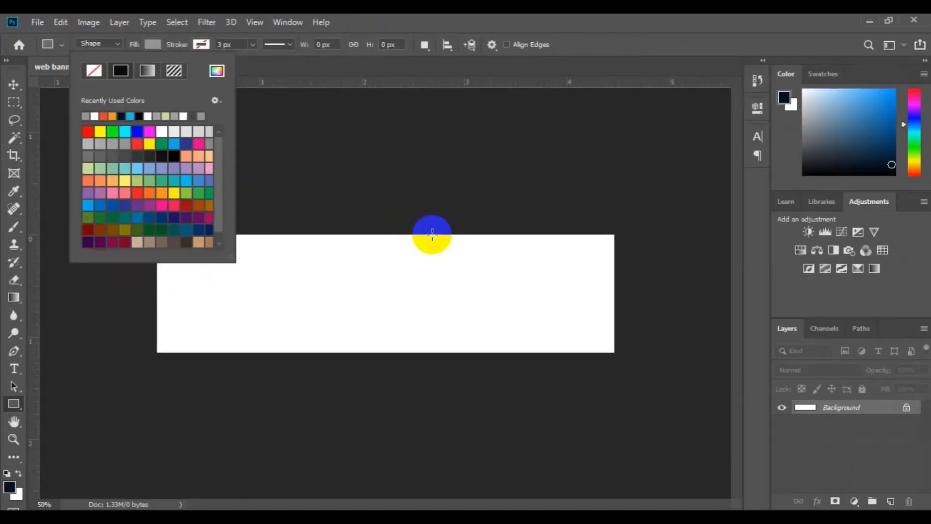
{"action": "left_click_drag", "start_coordinate": [432, 235], "coordinate": [647, 365]}
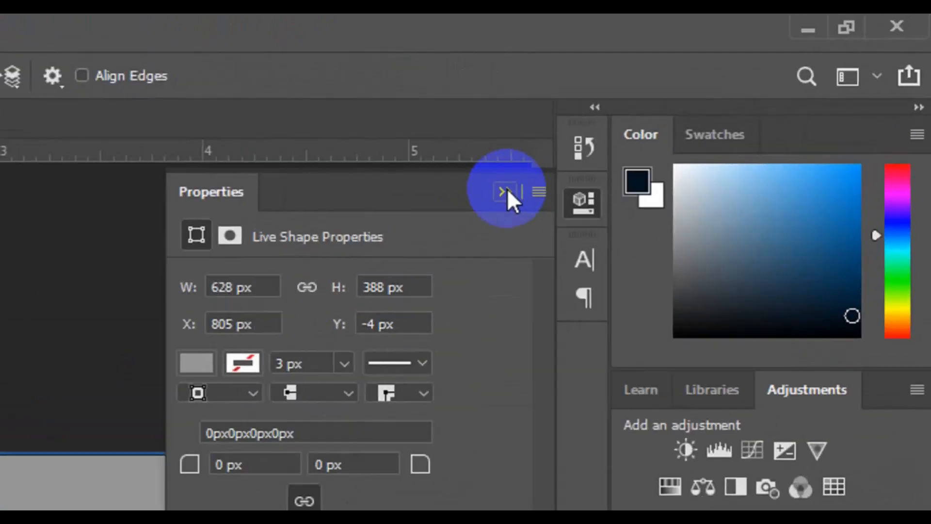
{"action": "left_click", "coordinate": [505, 191]}
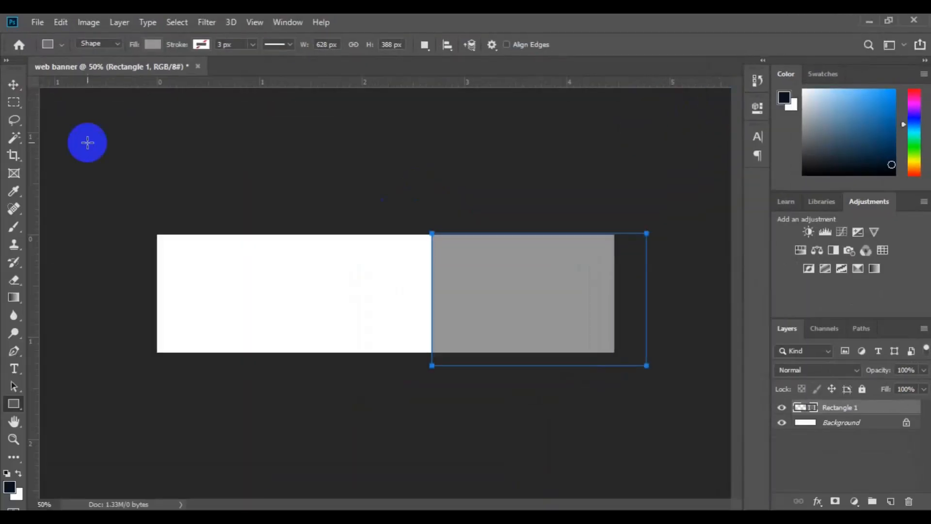
Step: Move the gray rectangle slightly to the left on the canvas
{"action": "left_click", "coordinate": [14, 86]}
{"action": "left_click", "coordinate": [187, 208]}
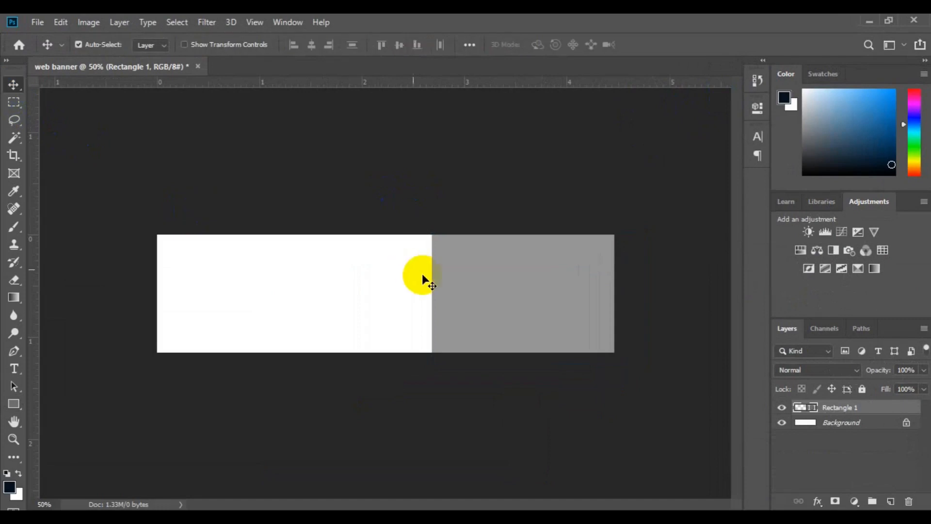
{"action": "left_click_drag", "start_coordinate": [495, 288], "coordinate": [481, 283]}
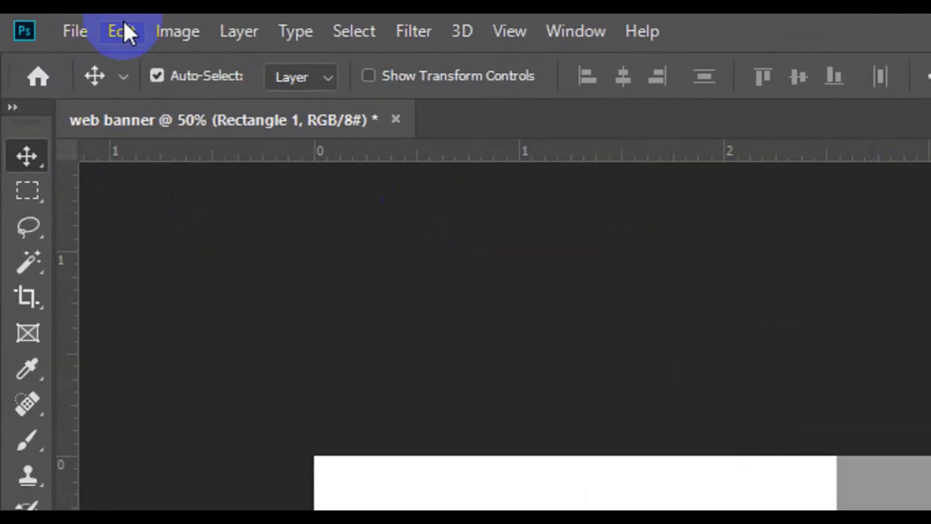
Step: Free Transform the gray rectangle, nudging it up and pulling its upper-left corner inward to slant the left edge
{"action": "left_click", "coordinate": [124, 22]}
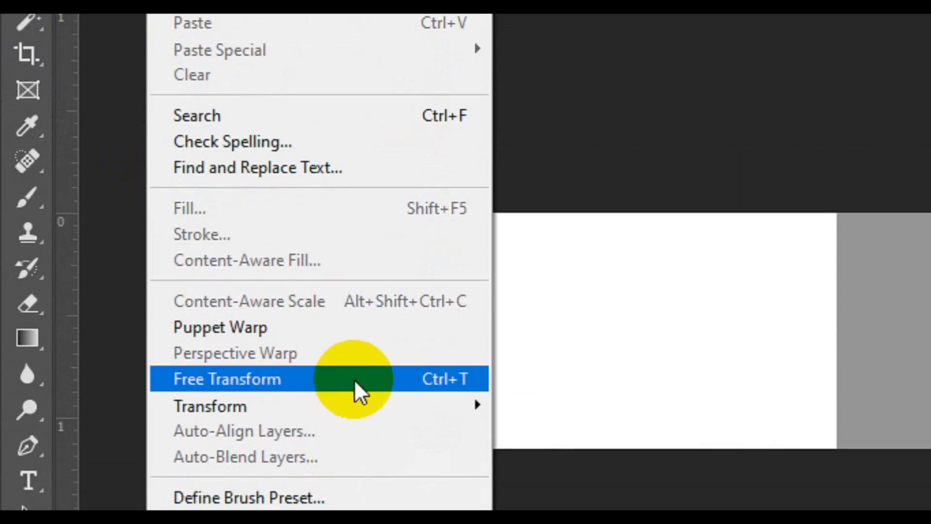
{"action": "left_click", "coordinate": [354, 379]}
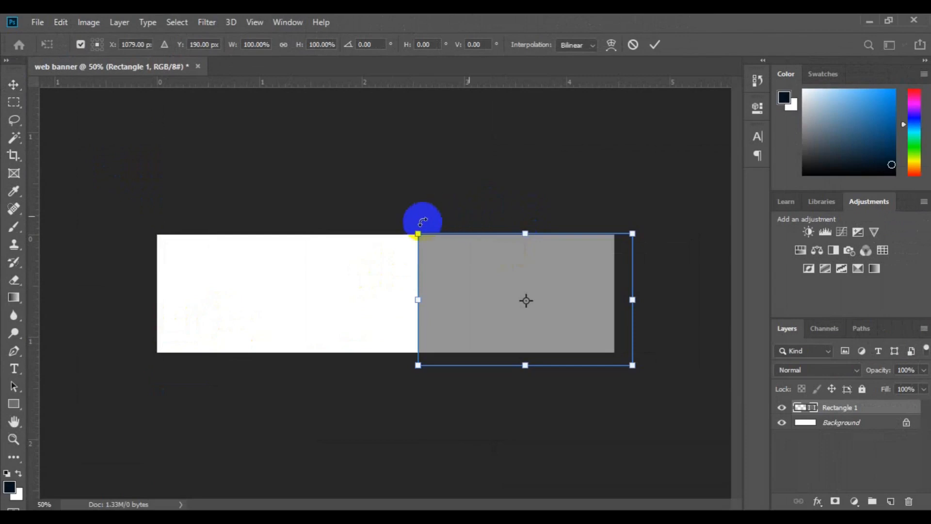
{"action": "left_click_drag", "start_coordinate": [495, 277], "coordinate": [494, 269]}
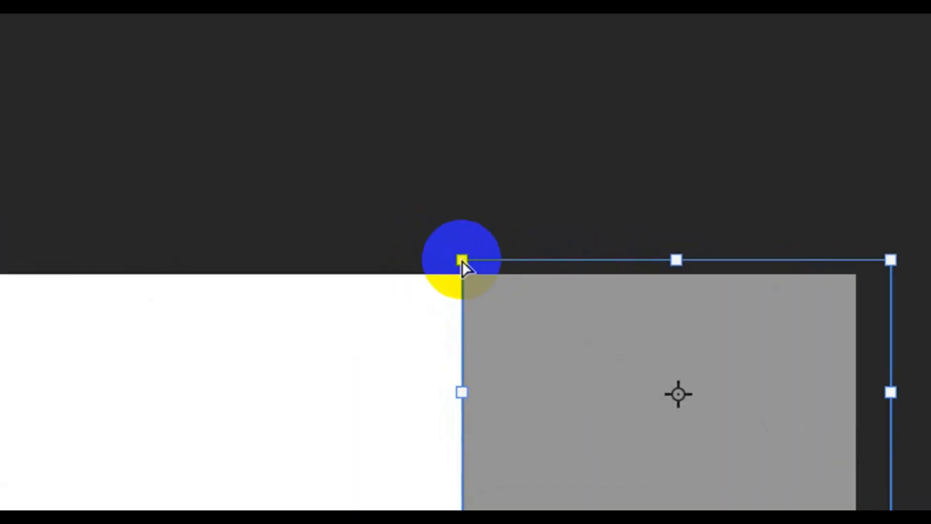
{"action": "left_click_drag", "start_coordinate": [461, 261], "coordinate": [562, 269]}
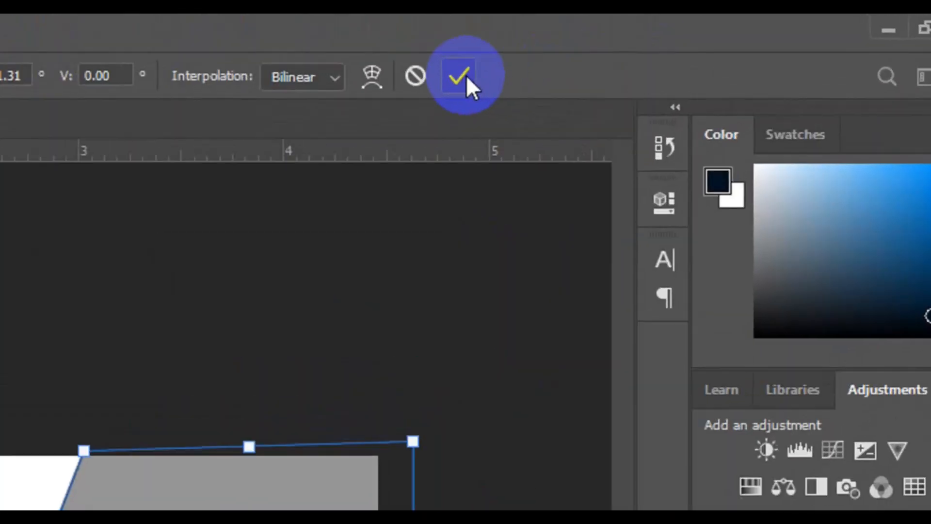
{"action": "left_click", "coordinate": [466, 76]}
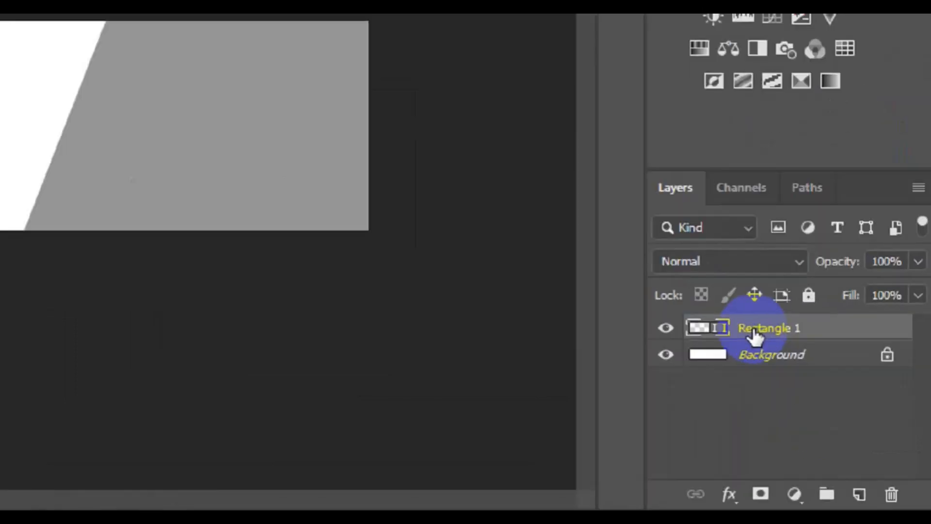
Step: Duplicate the Rectangle 1 layer within the web banner document and name the copy "Rectangle 2"
{"action": "right_click", "coordinate": [830, 412]}
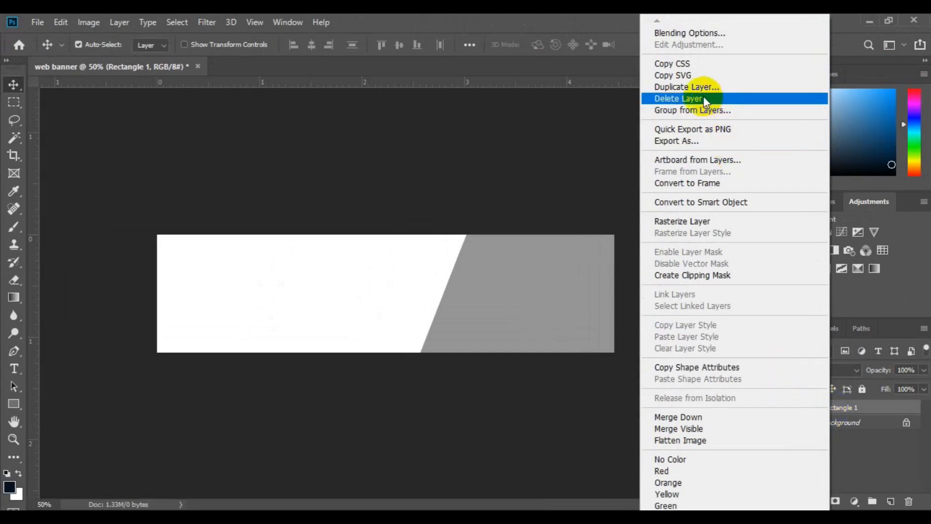
{"action": "left_click", "coordinate": [698, 89]}
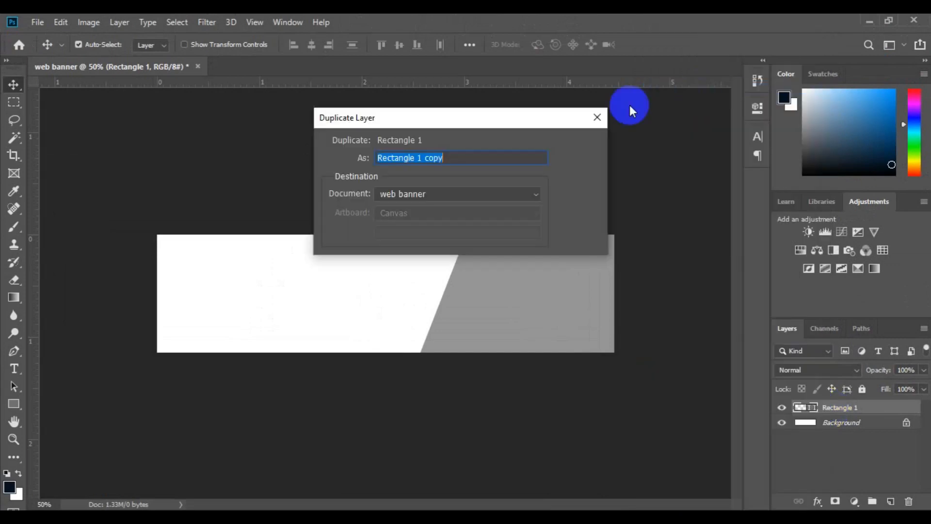
{"action": "left_click", "coordinate": [464, 159]}
{"action": "key", "text": "BackSpace"}
{"action": "key", "text": "BackSpace"}
{"action": "key", "text": "BackSpace"}
{"action": "key", "text": "BackSpace"}
{"action": "key", "text": "BackSpace"}
{"action": "key", "text": "BackSpace"}
{"action": "type", "text": "2"}
{"action": "left_click", "coordinate": [581, 146]}
Step: Change the fill color of the Rectangle 1 layer, beneath the copy, to dark brown #312222
{"action": "left_click", "coordinate": [818, 440]}
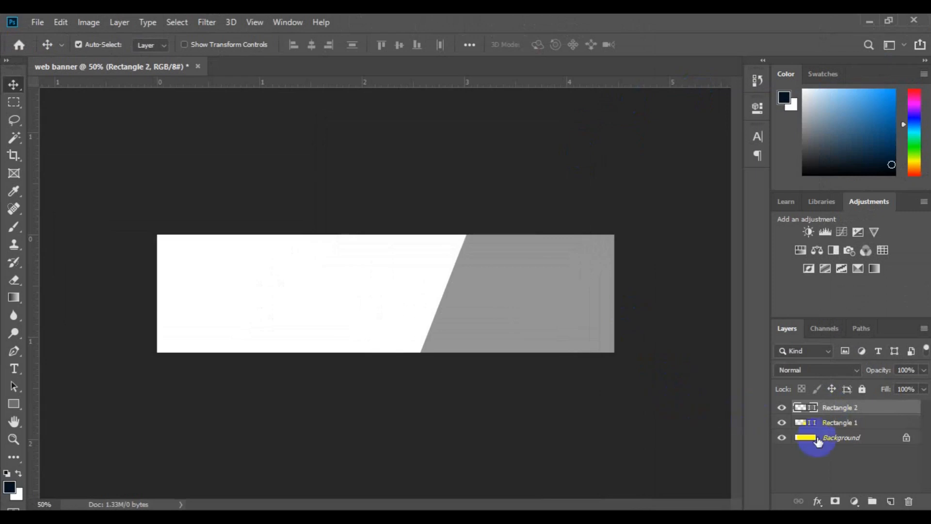
{"action": "left_click", "coordinate": [834, 423]}
{"action": "left_click", "coordinate": [833, 423]}
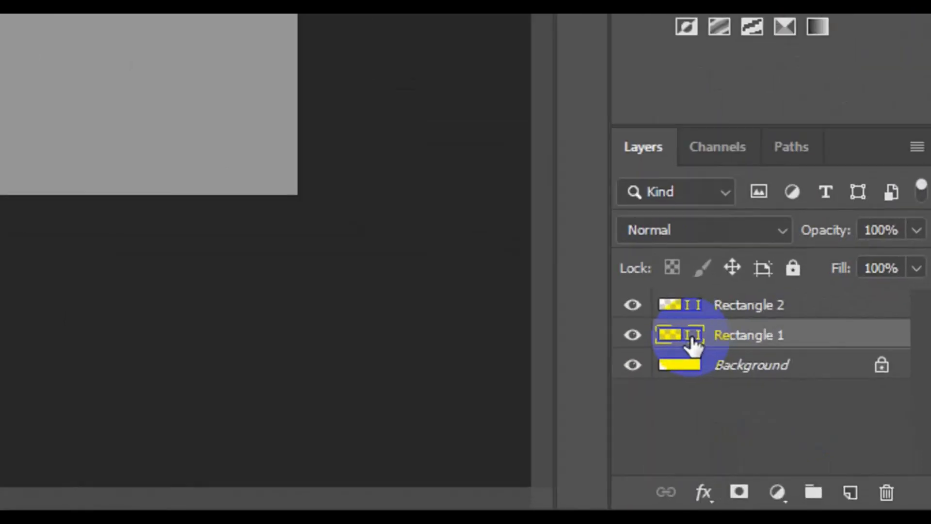
{"action": "double_click", "coordinate": [691, 335]}
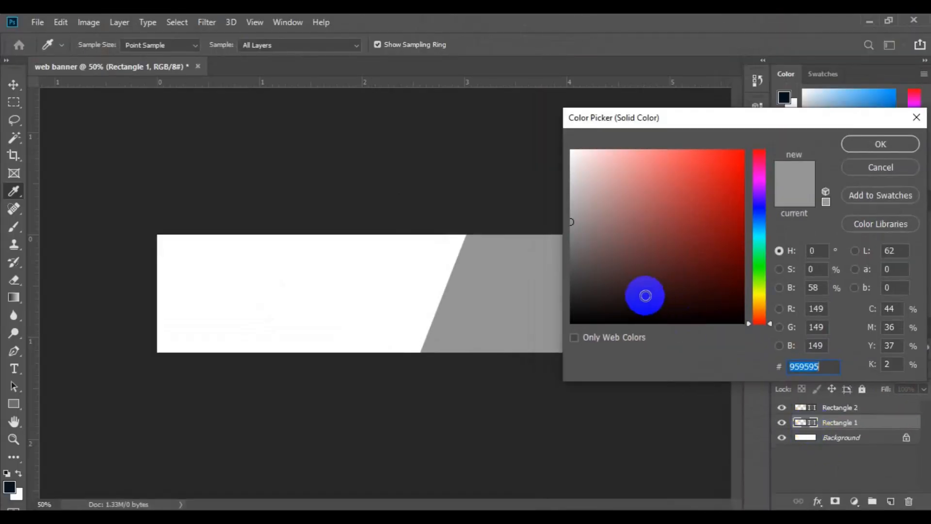
{"action": "left_click_drag", "start_coordinate": [645, 295], "coordinate": [623, 290]}
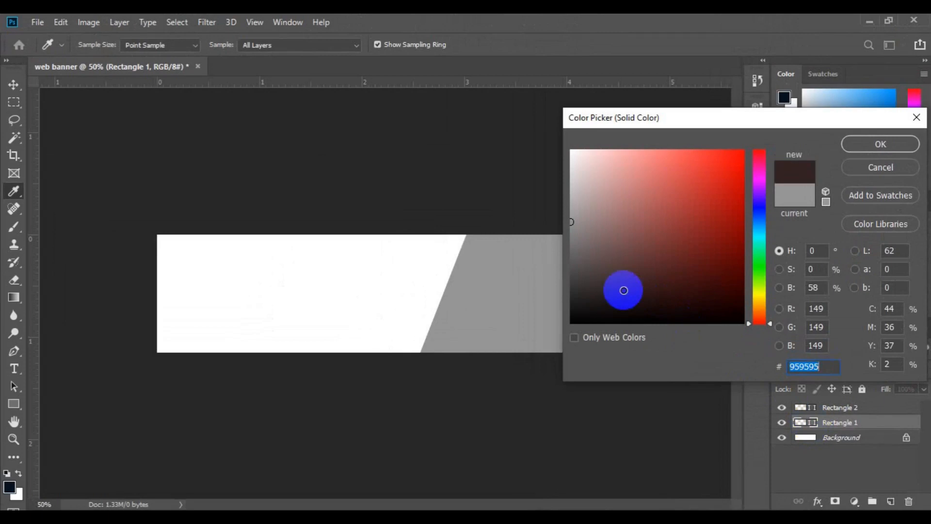
{"action": "left_click", "coordinate": [869, 150]}
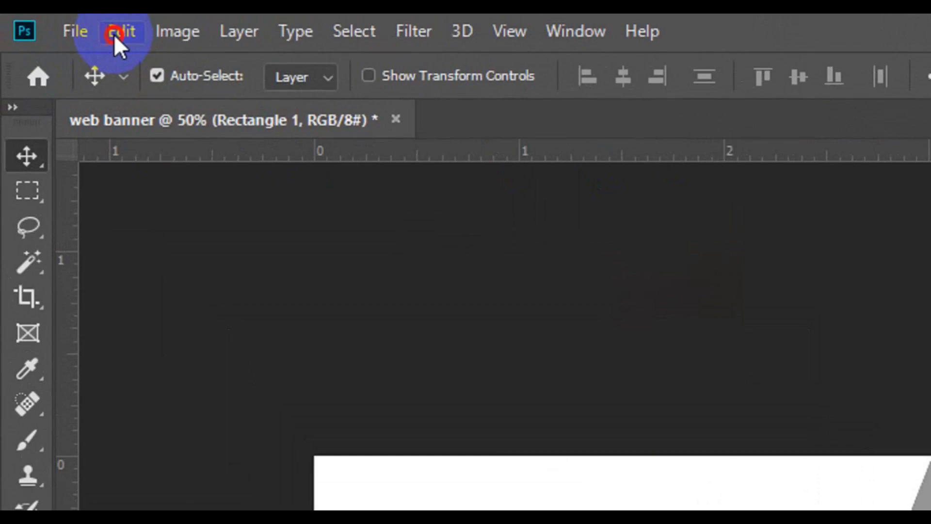
Step: Free Transform Rectangle 1, shifting it left and rotating it clockwise to form a dark wedge along the gray shape's slanted edge
{"action": "left_click", "coordinate": [114, 34]}
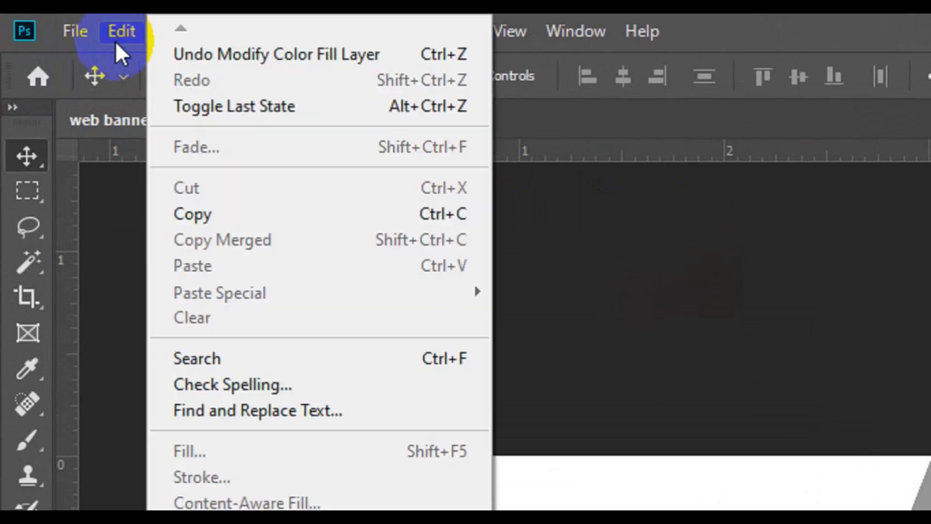
{"action": "left_click", "coordinate": [298, 402]}
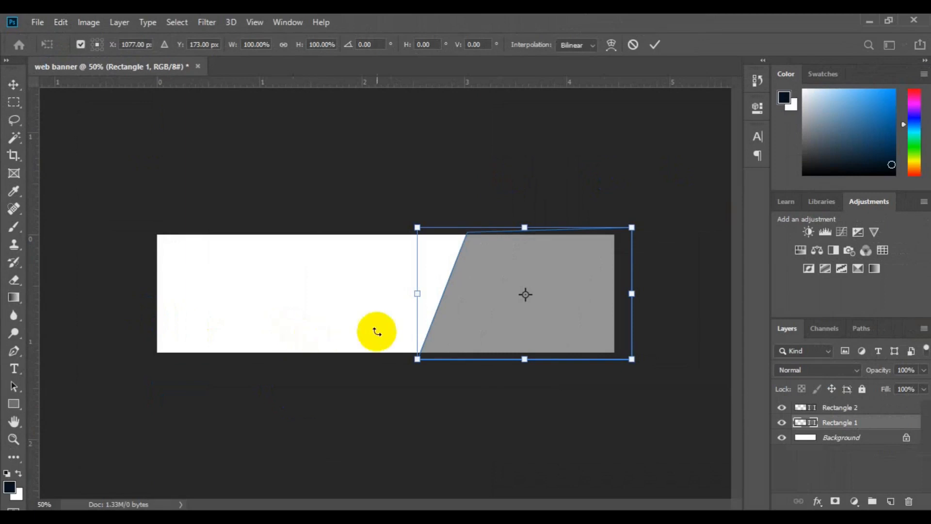
{"action": "left_click_drag", "start_coordinate": [494, 331], "coordinate": [480, 333]}
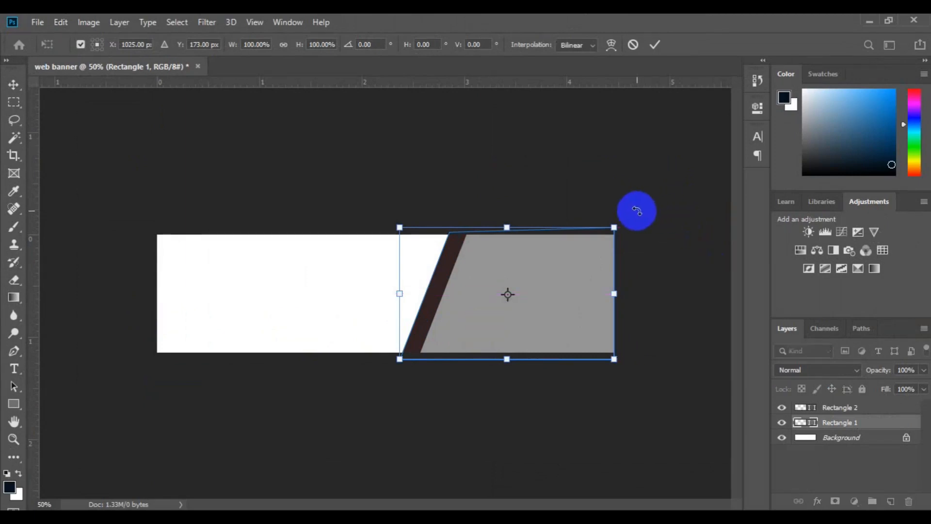
{"action": "left_click_drag", "start_coordinate": [645, 216], "coordinate": [649, 223]}
{"action": "mouse_move", "coordinate": [498, 322]}
{"action": "left_mouse_down"}
{"action": "mouse_move", "coordinate": [490, 320]}
{"action": "mouse_move", "coordinate": [501, 323]}
{"action": "left_mouse_up"}
{"action": "left_click_drag", "start_coordinate": [631, 249], "coordinate": [627, 246]}
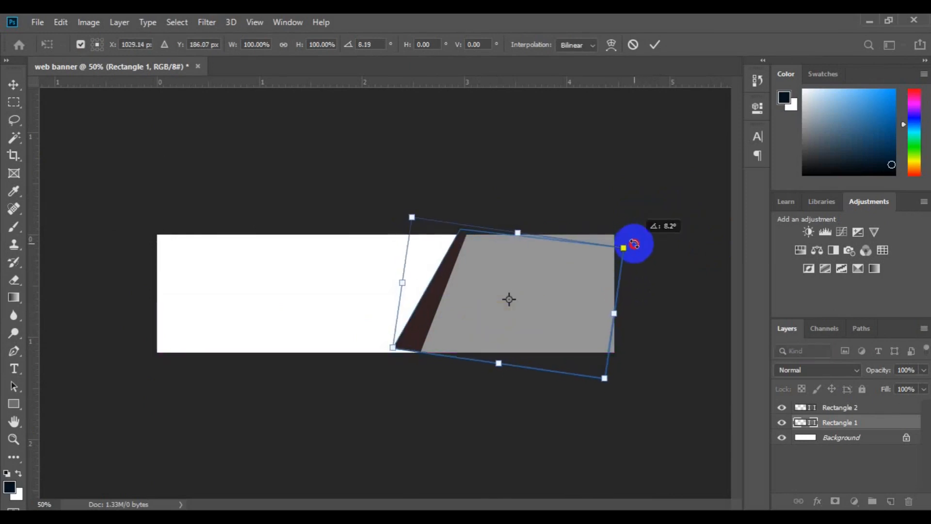
{"action": "left_click_drag", "start_coordinate": [475, 308], "coordinate": [481, 316]}
{"action": "left_click_drag", "start_coordinate": [608, 389], "coordinate": [619, 399]}
{"action": "left_click_drag", "start_coordinate": [668, 269], "coordinate": [669, 276]}
{"action": "left_click_drag", "start_coordinate": [492, 328], "coordinate": [493, 334]}
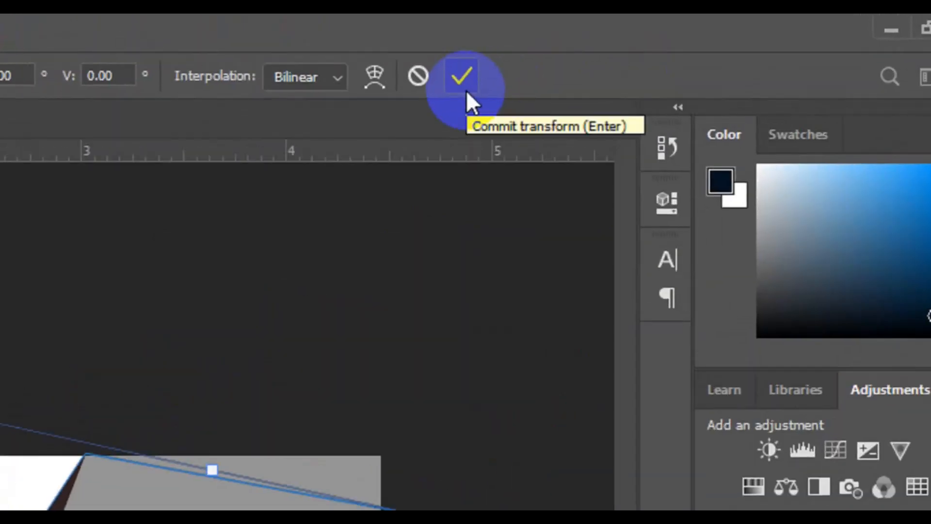
{"action": "left_click", "coordinate": [463, 77]}
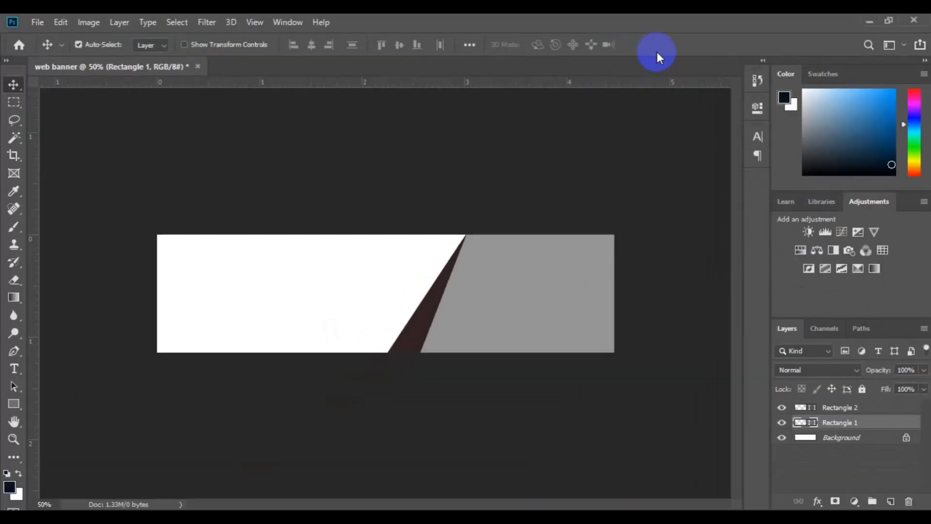
Step: Duplicate the Rectangle 1 layer as "Rectangle 3" and give the copy a lighter brown fill
{"action": "key", "text": "ctrl"}
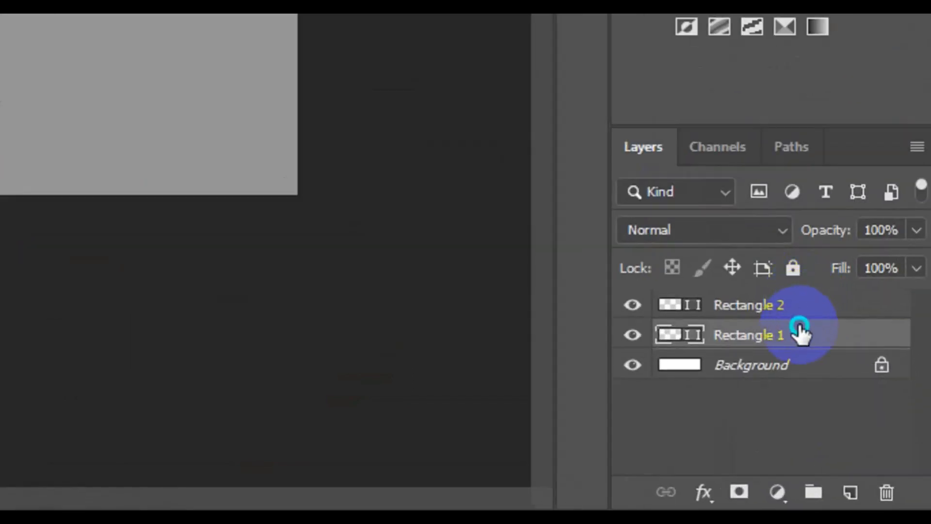
{"action": "right_click", "coordinate": [803, 337]}
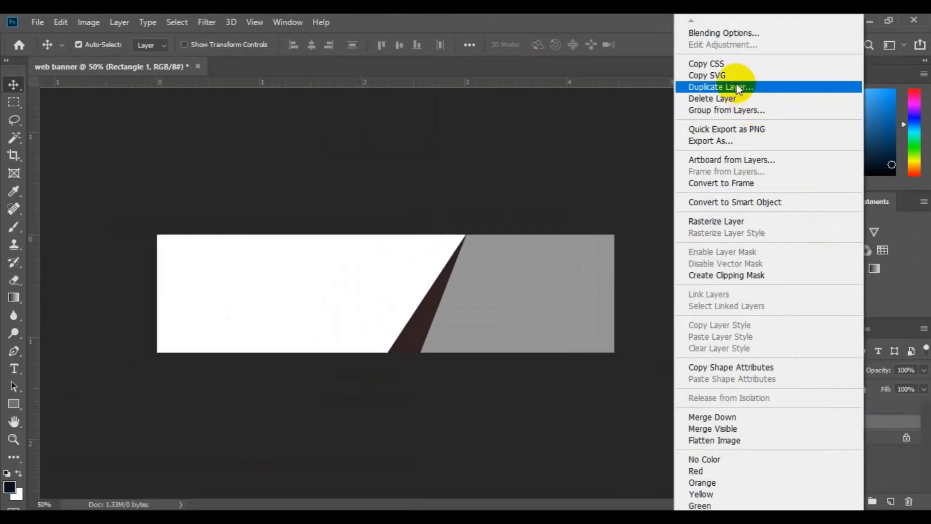
{"action": "left_click", "coordinate": [735, 86]}
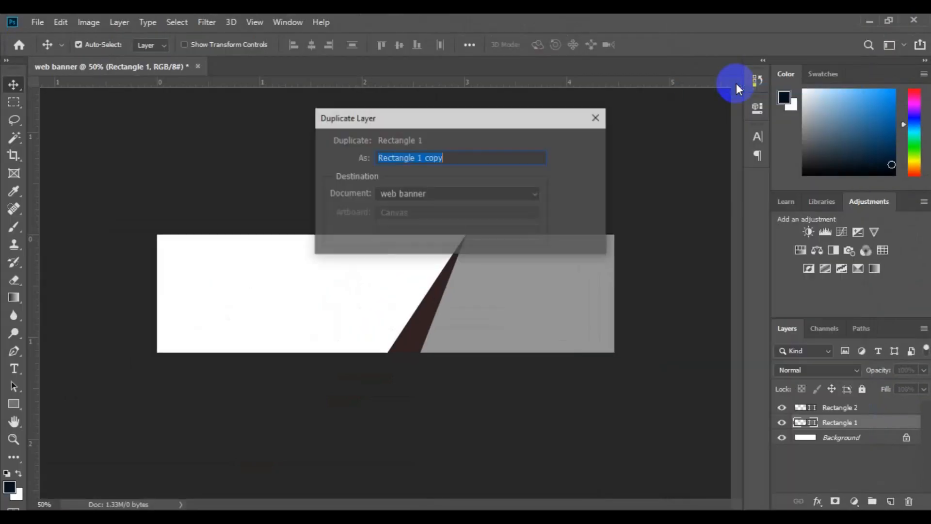
{"action": "left_click", "coordinate": [461, 163]}
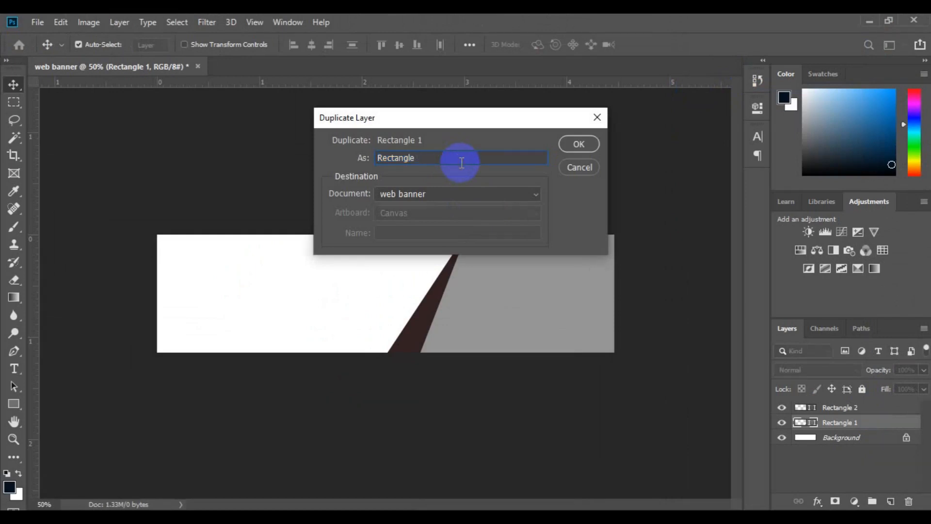
{"action": "left_click", "coordinate": [578, 144]}
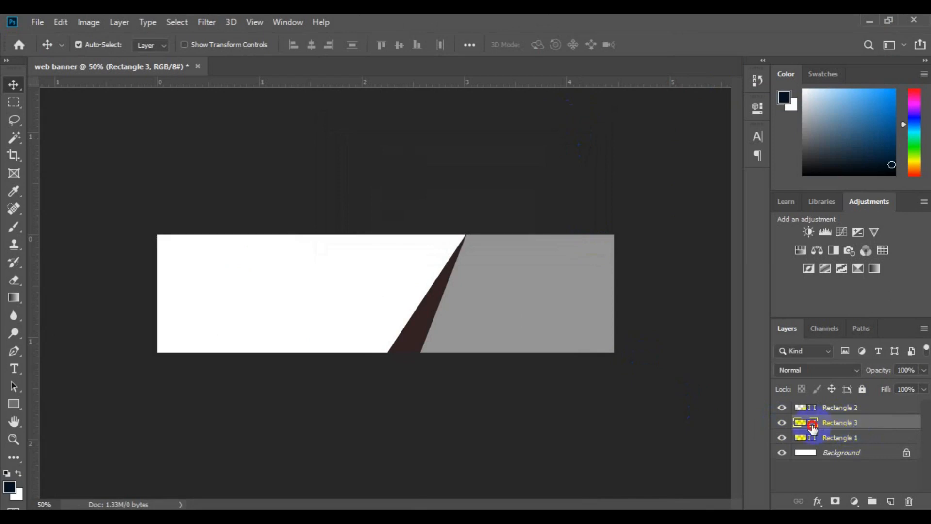
{"action": "double_click", "coordinate": [811, 425]}
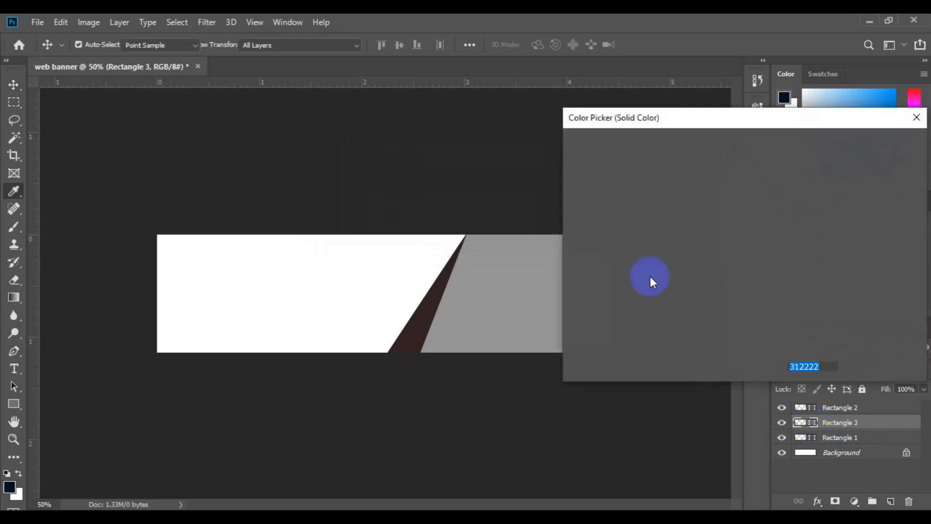
{"action": "left_click", "coordinate": [866, 149]}
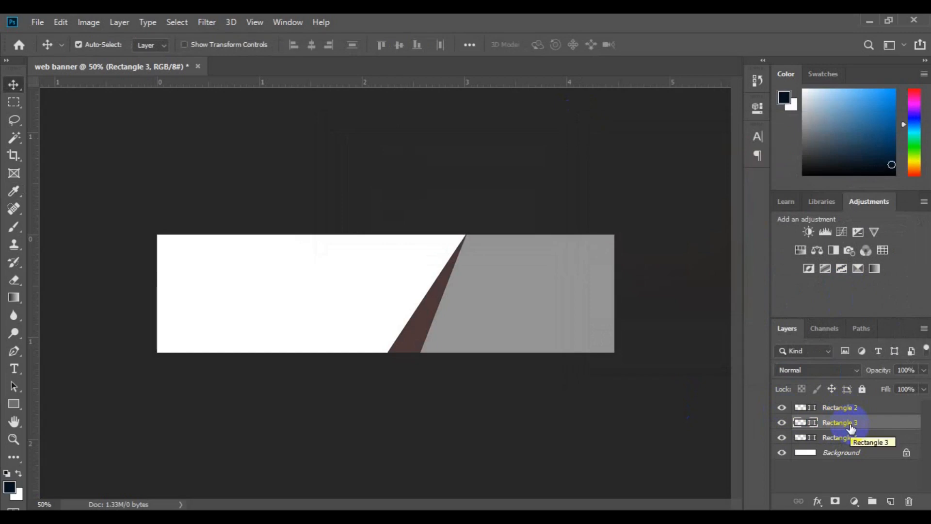
Step: Free Transform the Rectangle 1 layer, moving it left and scaling it proportionally from its center to about 116%
{"action": "left_click", "coordinate": [851, 440]}
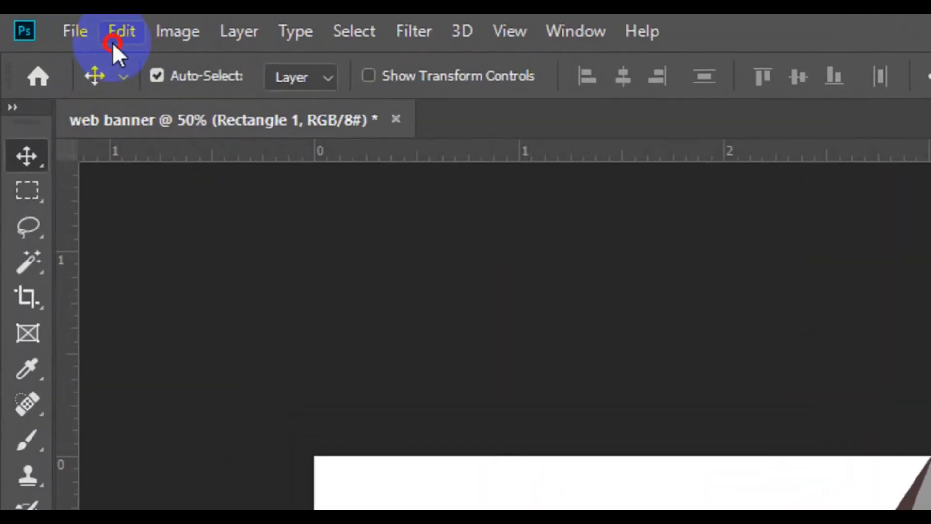
{"action": "left_click", "coordinate": [58, 28]}
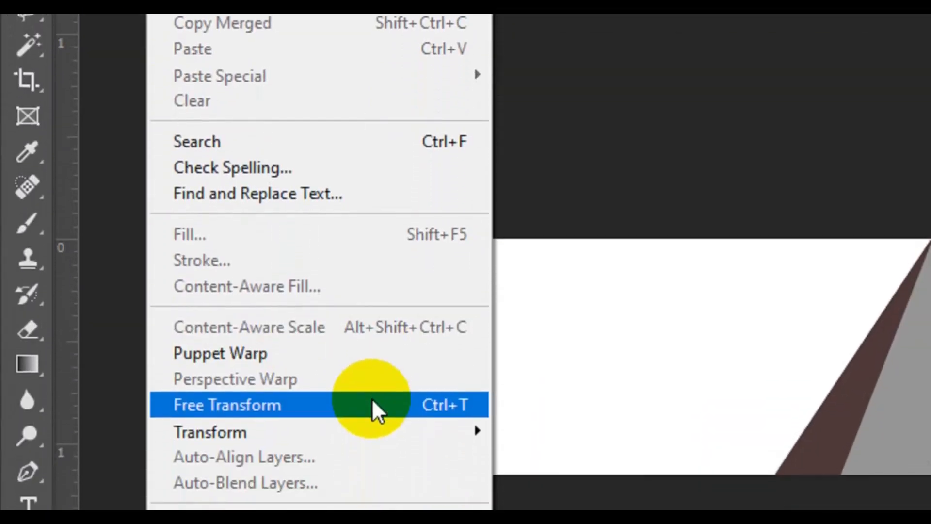
{"action": "left_click", "coordinate": [373, 387]}
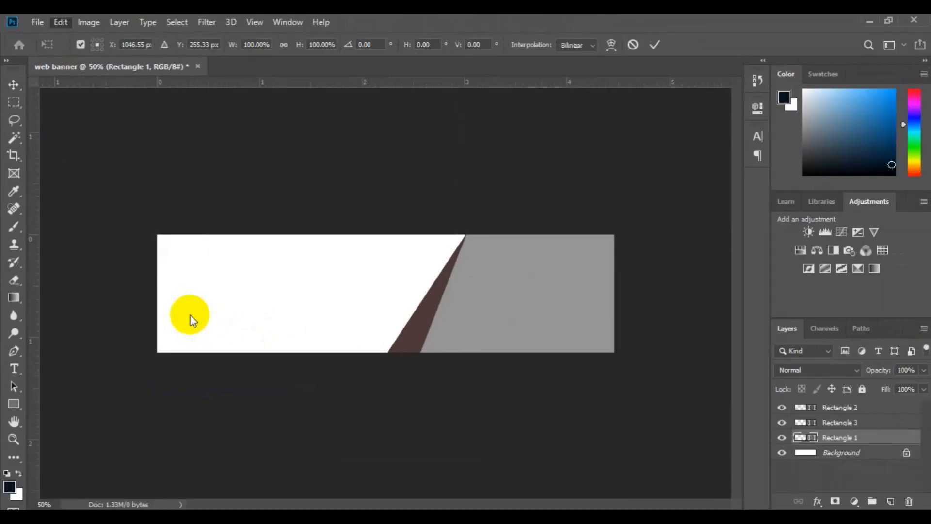
{"action": "left_click", "coordinate": [485, 308]}
{"action": "left_click_drag", "start_coordinate": [484, 308], "coordinate": [471, 308]}
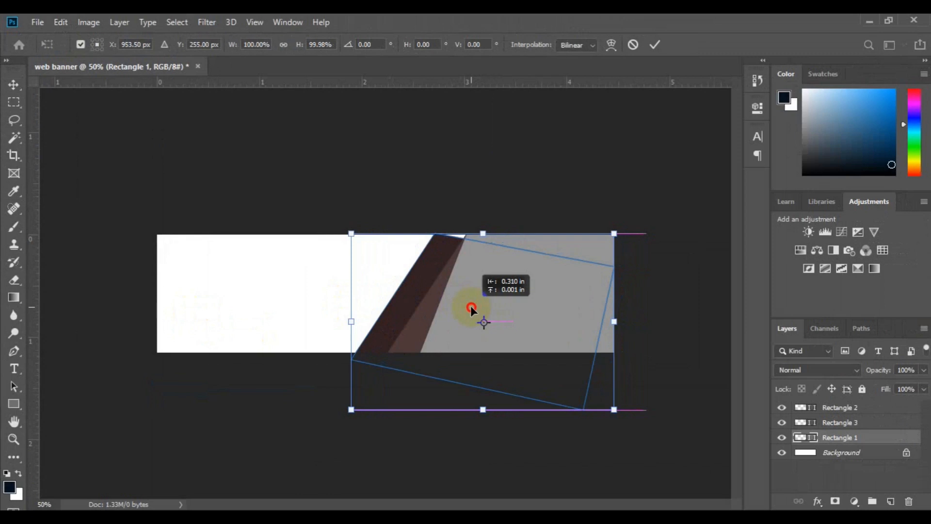
{"action": "left_click_drag", "start_coordinate": [472, 309], "coordinate": [471, 308]}
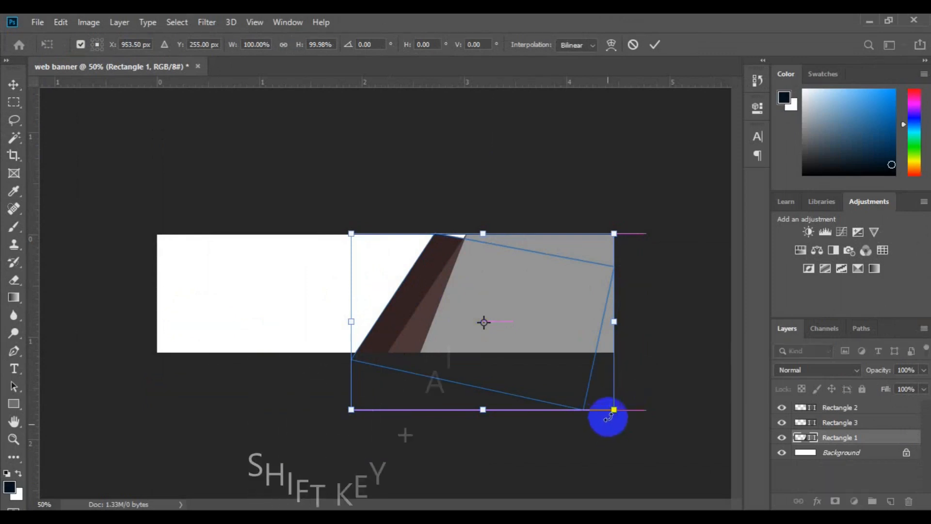
{"action": "left_click_drag", "start_coordinate": [614, 413], "coordinate": [635, 426]}
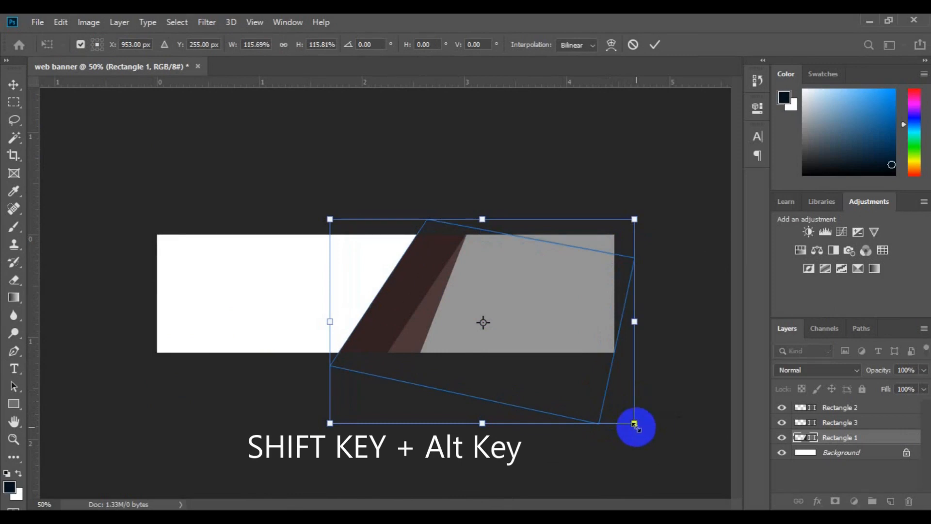
Step: Rotate Rectangle 1 further clockwise, enlarge it slightly, and position it as a second wedge converging at the gray shape's top corner
{"action": "left_click_drag", "start_coordinate": [669, 199], "coordinate": [685, 212]}
{"action": "left_click_drag", "start_coordinate": [404, 316], "coordinate": [432, 321]}
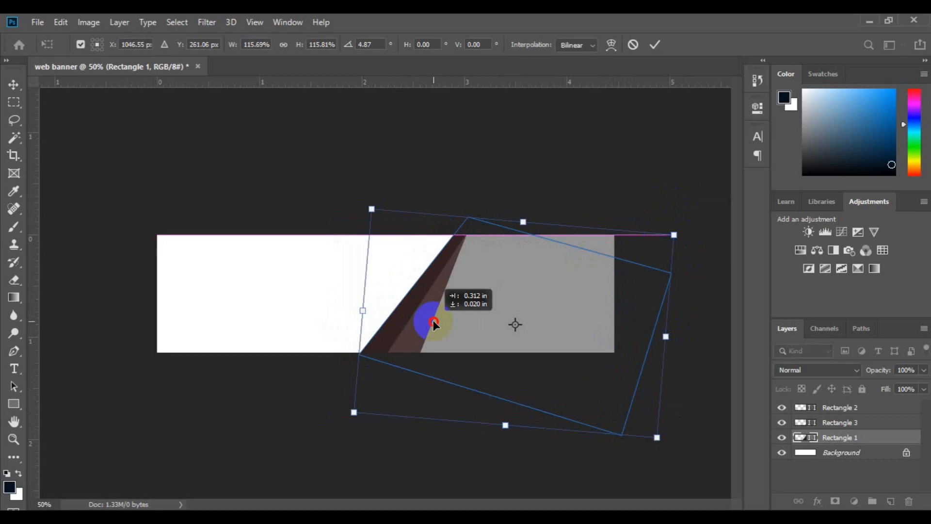
{"action": "left_click_drag", "start_coordinate": [433, 320], "coordinate": [433, 320]}
{"action": "left_click_drag", "start_coordinate": [656, 437], "coordinate": [668, 446]}
{"action": "left_click_drag", "start_coordinate": [704, 216], "coordinate": [720, 240]}
{"action": "left_click_drag", "start_coordinate": [425, 302], "coordinate": [426, 313]}
{"action": "key", "text": "Down"}
{"action": "key", "text": "Down"}
{"action": "key", "text": "Down"}
{"action": "key", "text": "Down"}
{"action": "key", "text": "Down"}
{"action": "key", "text": "Down"}
{"action": "key", "text": "Right"}
{"action": "key", "text": "Right"}
{"action": "key", "text": "Right"}
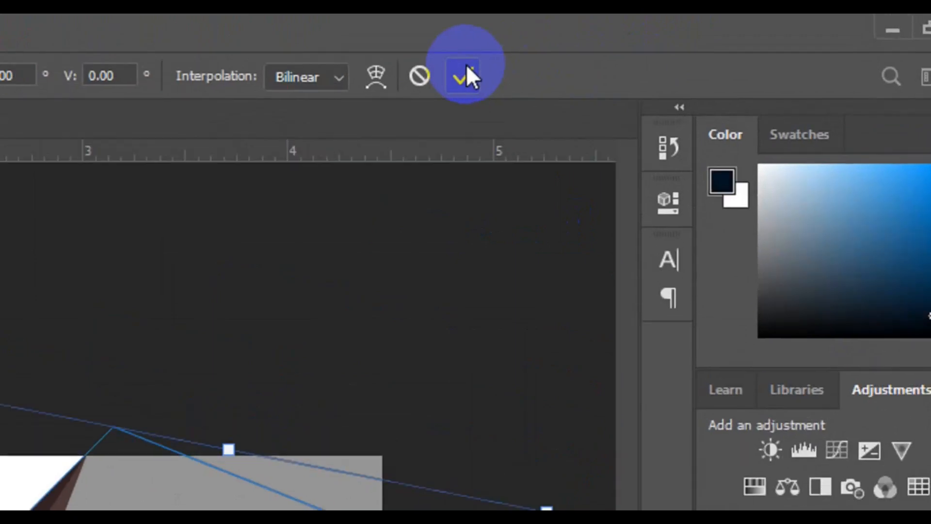
{"action": "left_click", "coordinate": [466, 67]}
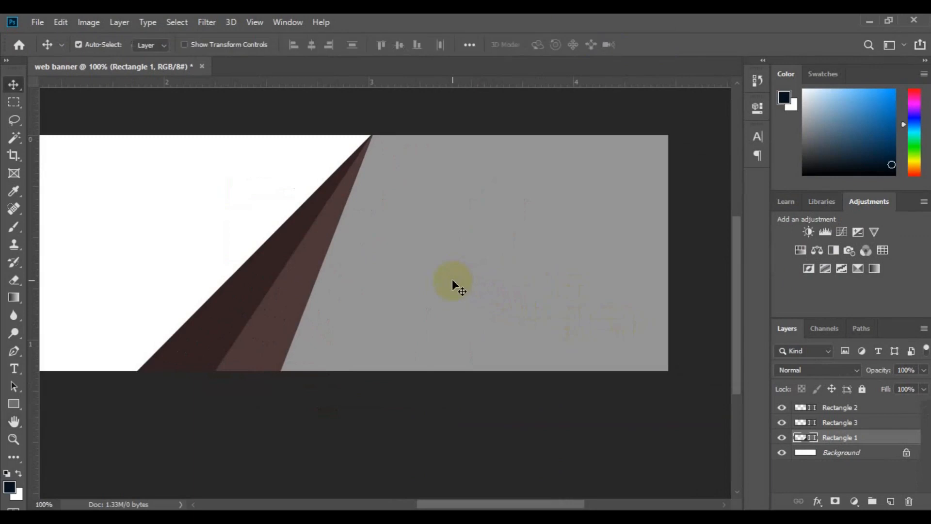
Step: Add a new layer above Rectangle 2 and set the Pen tool to Shape mode with a dark gray fill
{"action": "left_click", "coordinate": [514, 313]}
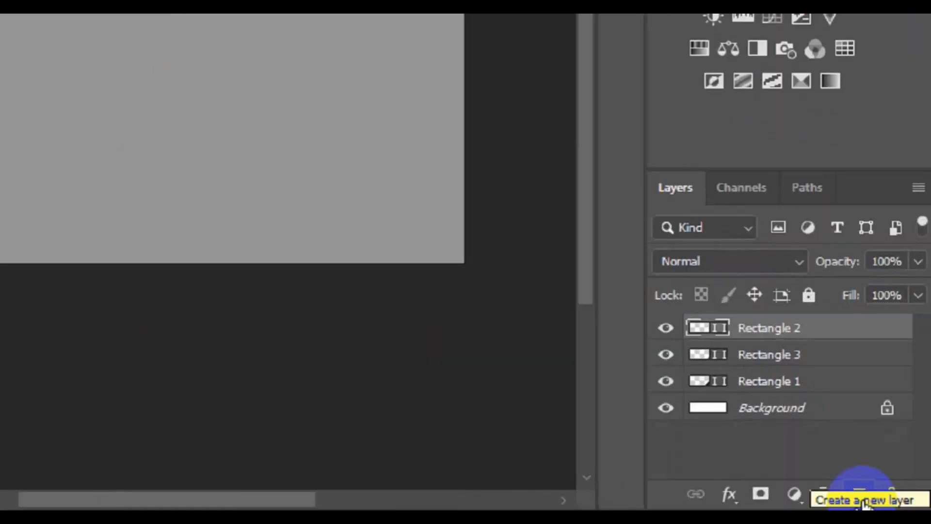
{"action": "left_click", "coordinate": [855, 502]}
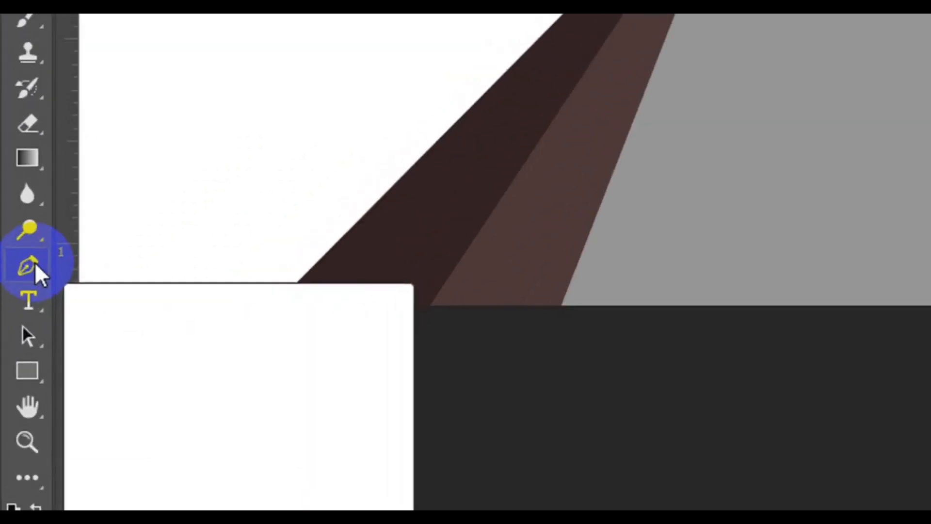
{"action": "left_click", "coordinate": [18, 350]}
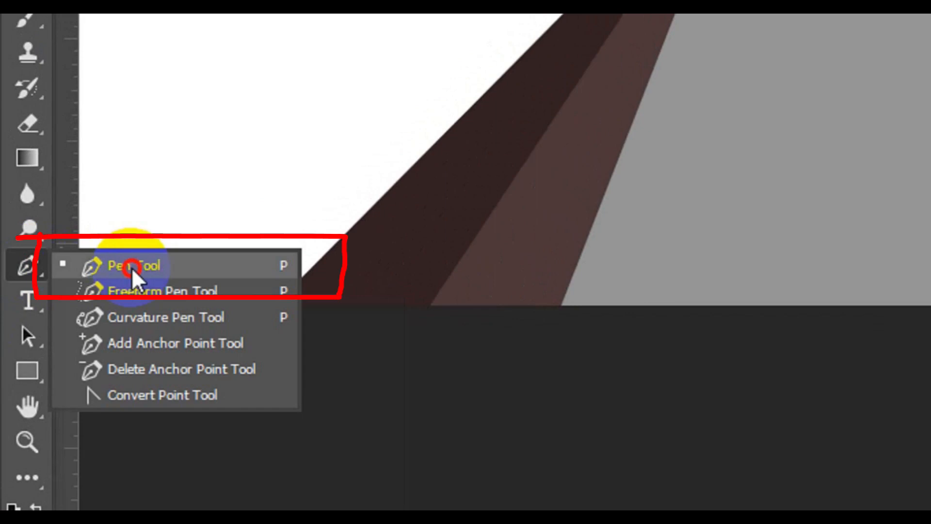
{"action": "left_click", "coordinate": [132, 269]}
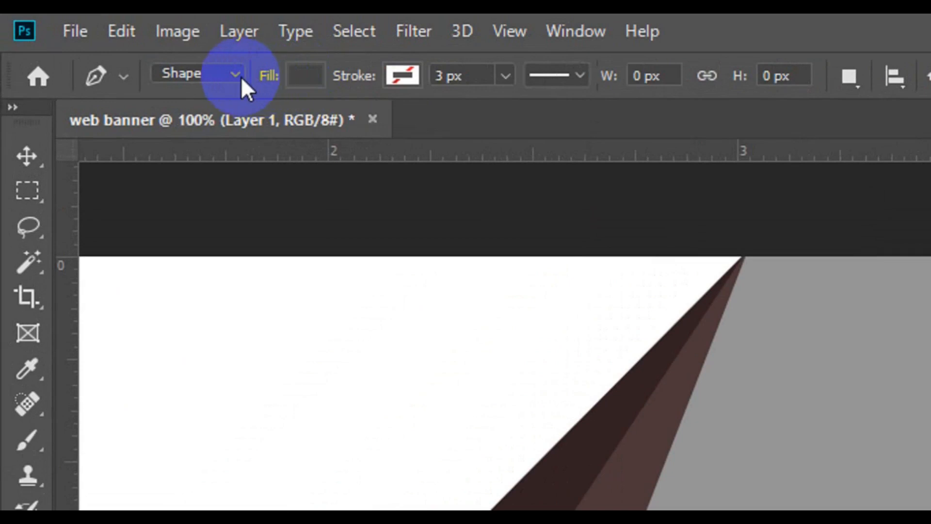
{"action": "left_click", "coordinate": [240, 76]}
{"action": "left_click", "coordinate": [231, 94]}
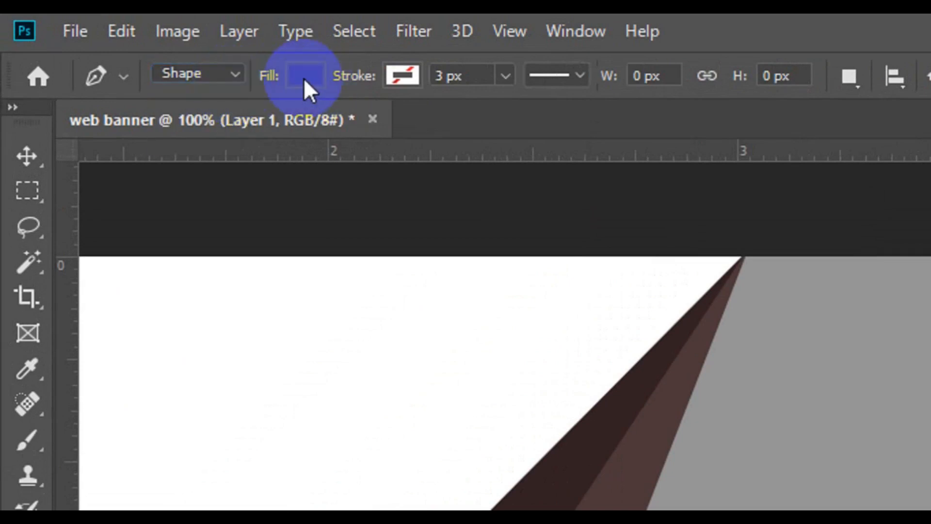
{"action": "left_click", "coordinate": [304, 78]}
{"action": "left_click", "coordinate": [302, 297]}
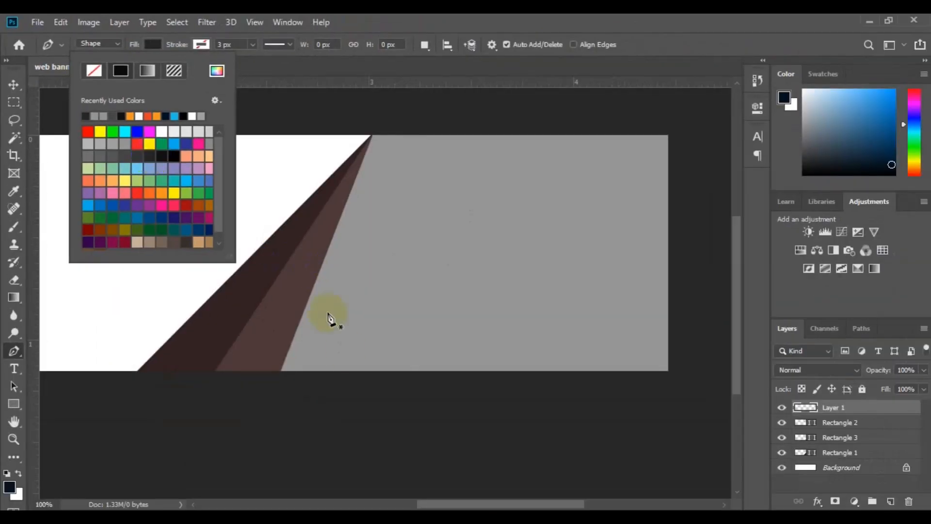
Step: Draw a dark gray triangle about 195 by 214 px, from the lighter brown wedge's edge down past the banner's lower edge
{"action": "left_click", "coordinate": [412, 404]}
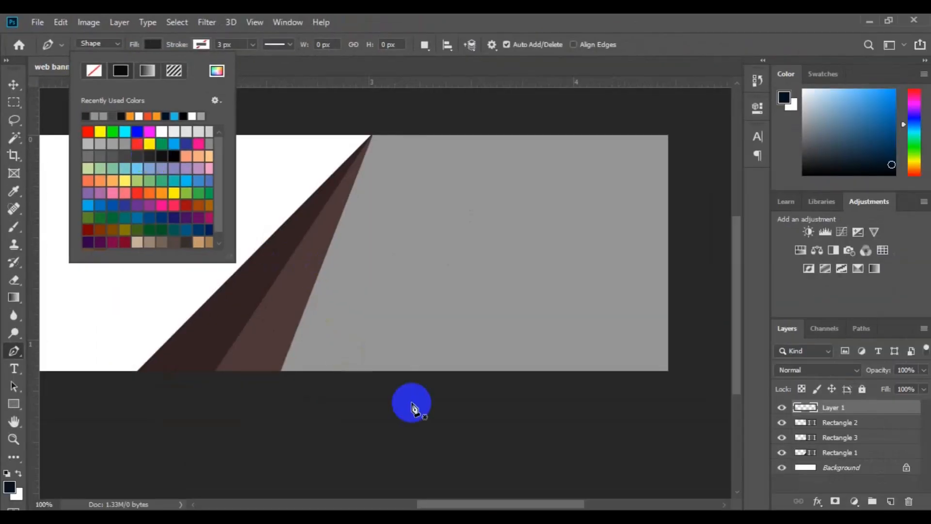
{"action": "left_click", "coordinate": [465, 376]}
{"action": "left_click", "coordinate": [334, 236]}
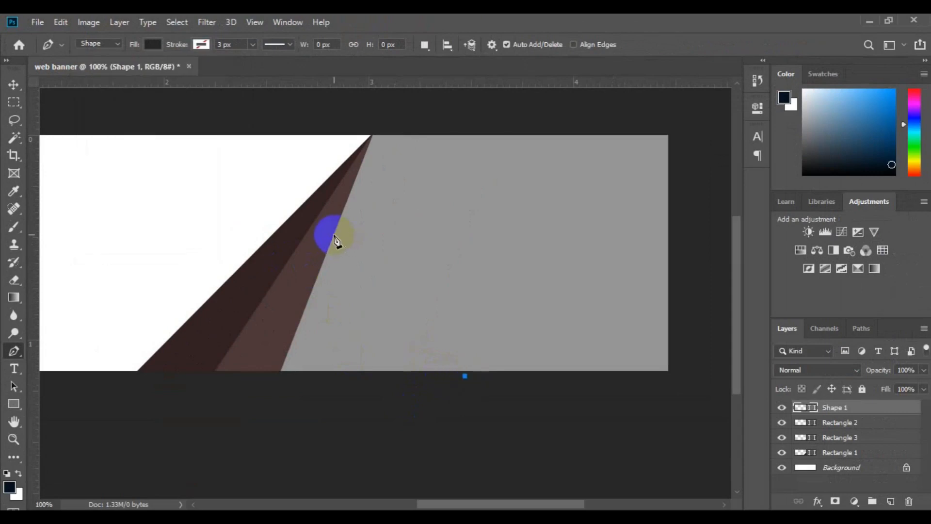
{"action": "left_click", "coordinate": [298, 379]}
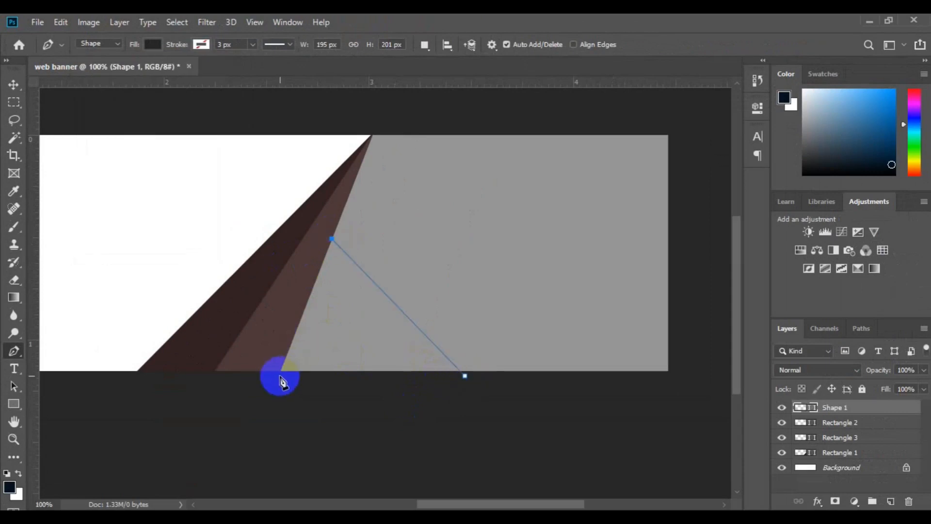
{"action": "left_click", "coordinate": [332, 385]}
{"action": "left_click", "coordinate": [465, 378]}
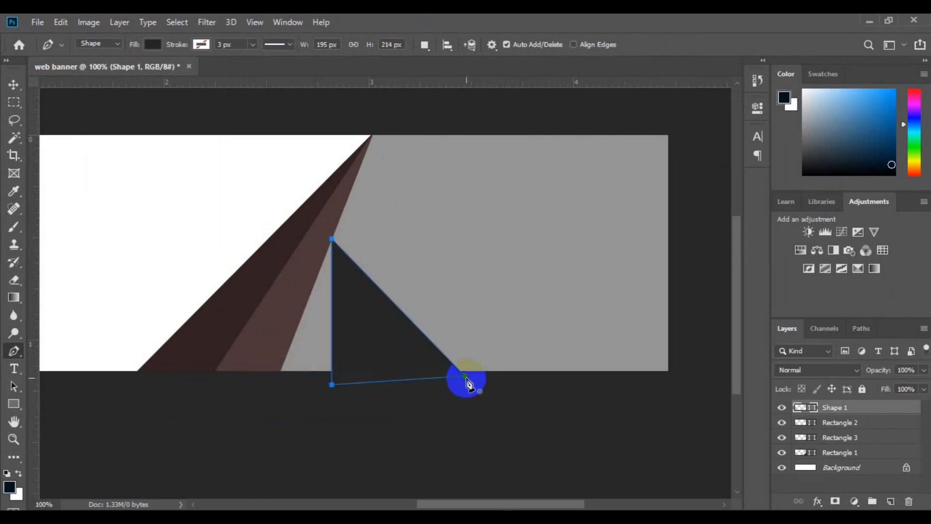
Step: On a new layer above Rectangle 2, draw a light gray triangle about 88 by 212 px between the brown wedge and the dark triangle
{"action": "left_click", "coordinate": [825, 425]}
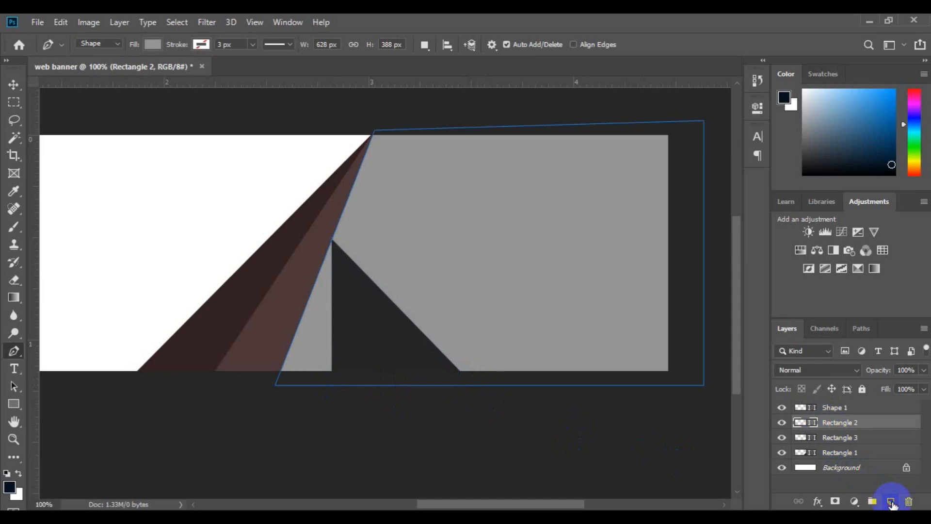
{"action": "left_click", "coordinate": [891, 503]}
{"action": "left_click", "coordinate": [332, 243]}
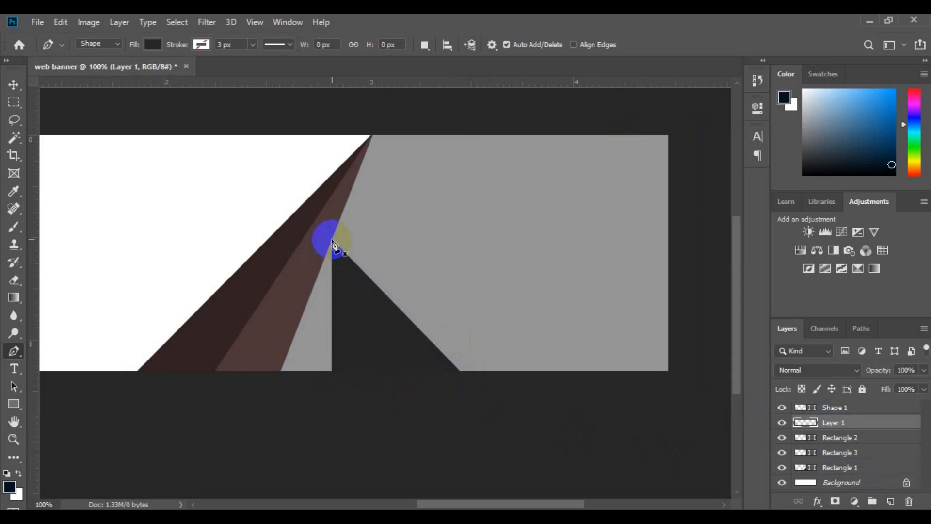
{"action": "left_click", "coordinate": [332, 241]}
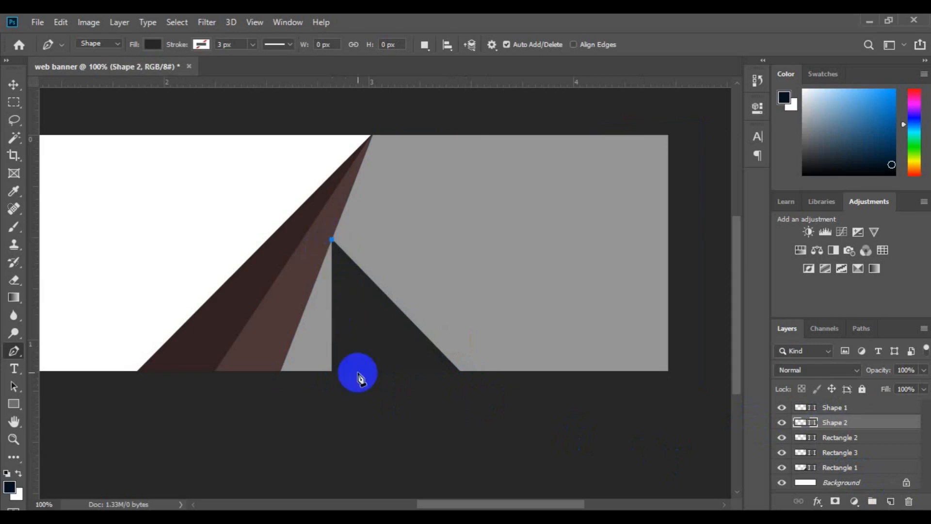
{"action": "left_click", "coordinate": [332, 384]}
{"action": "left_click", "coordinate": [280, 383]}
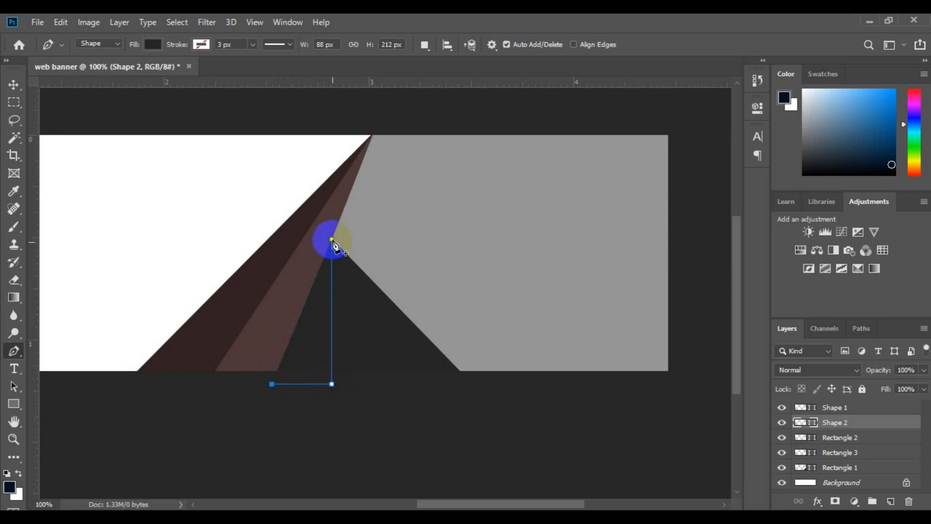
{"action": "left_click", "coordinate": [332, 239]}
{"action": "left_click", "coordinate": [153, 45]}
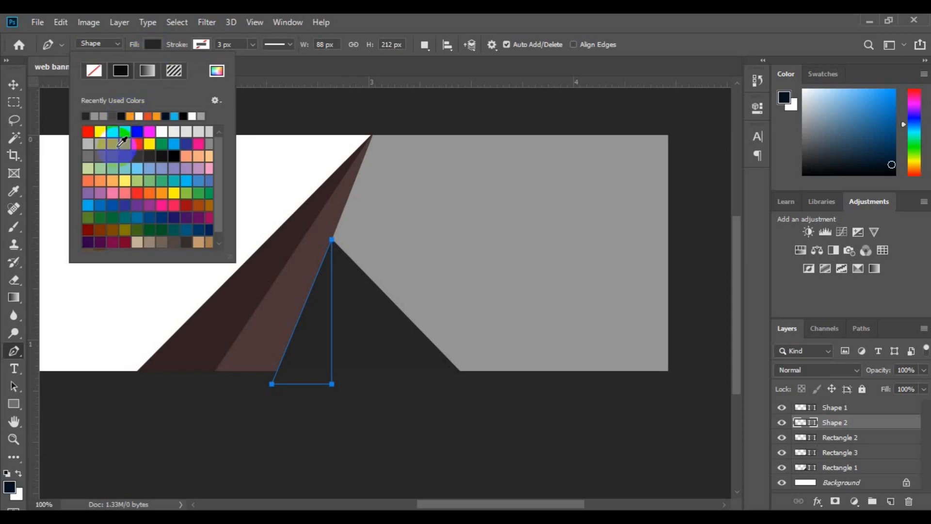
{"action": "left_click", "coordinate": [116, 146]}
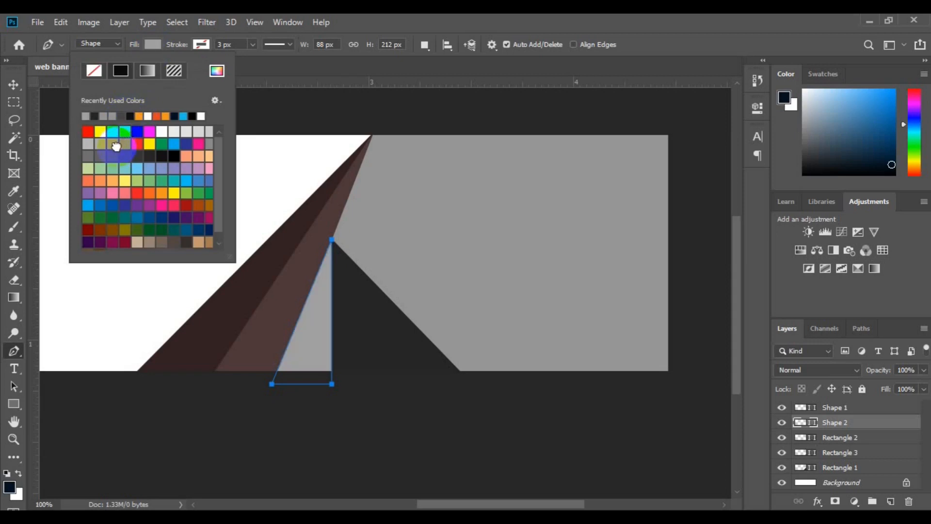
Step: Group the Shape 1 and Shape 2 layers and name the group "altern shape"
{"action": "left_click", "coordinate": [12, 86]}
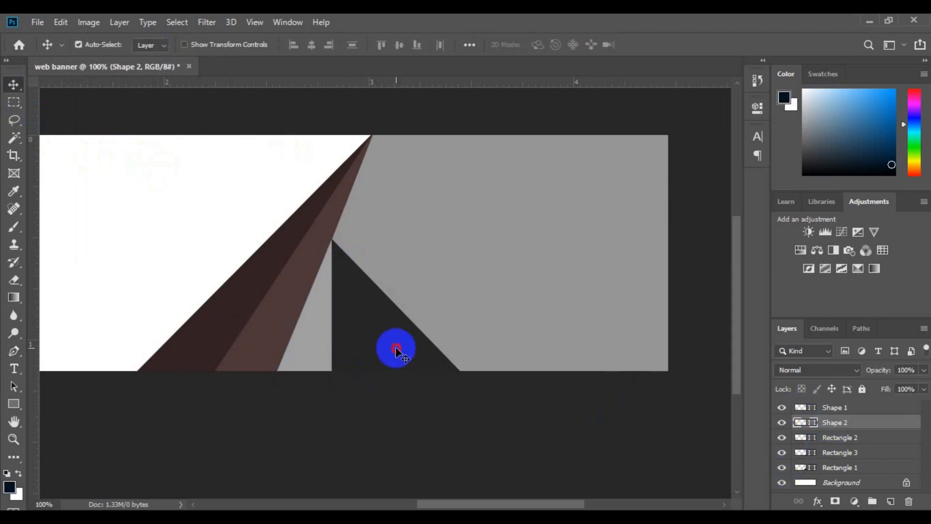
{"action": "left_click", "coordinate": [396, 348]}
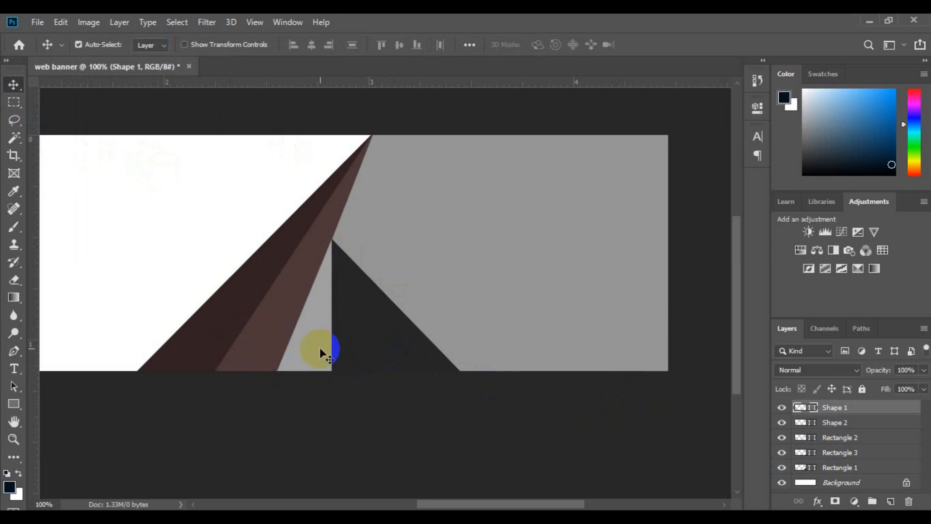
{"action": "left_click", "coordinate": [319, 347]}
{"action": "key", "text": "ctrl"}
{"action": "left_click", "coordinate": [853, 415], "text": "ctrl"}
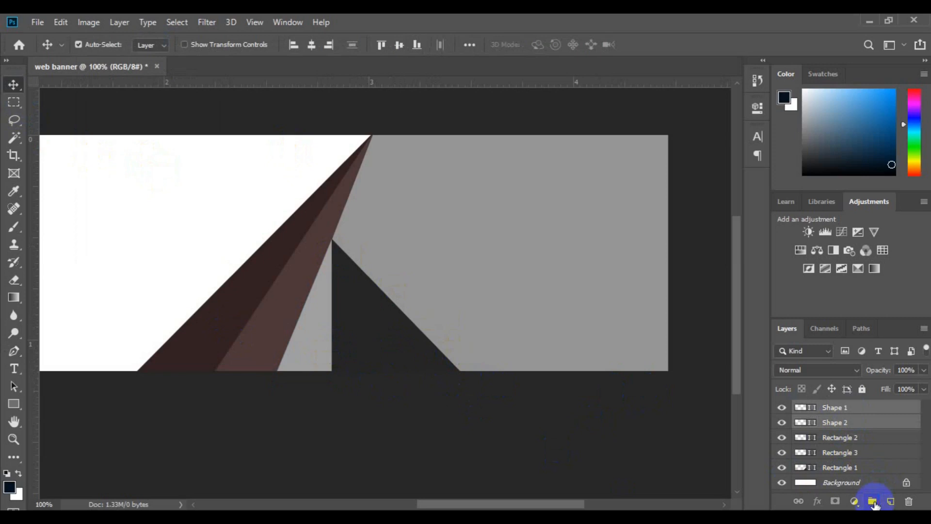
{"action": "left_click", "coordinate": [874, 503]}
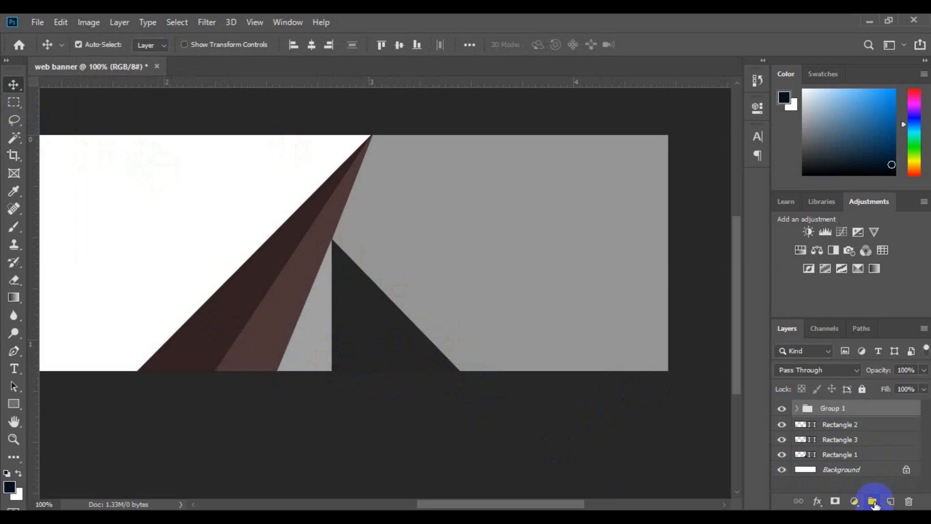
{"action": "double_click", "coordinate": [832, 410]}
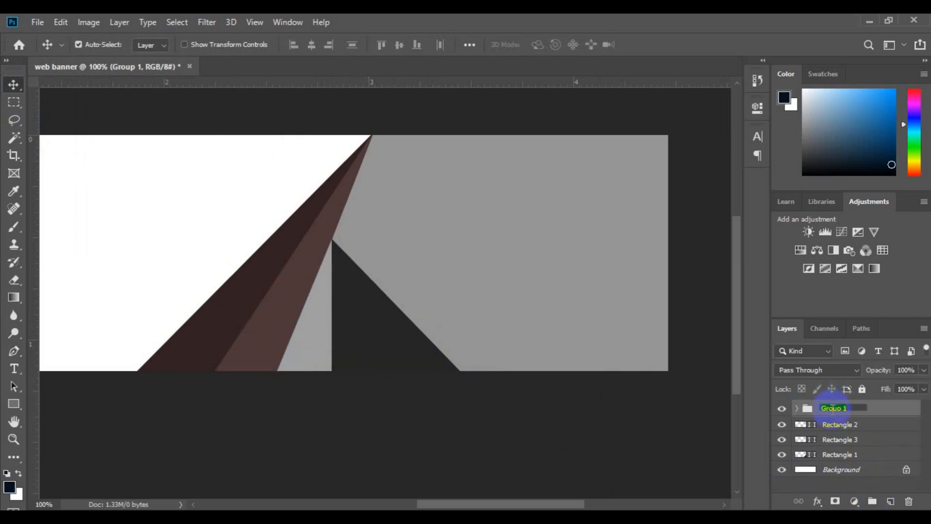
{"action": "type", "text": "altern shape"}
{"action": "key", "text": "Return"}
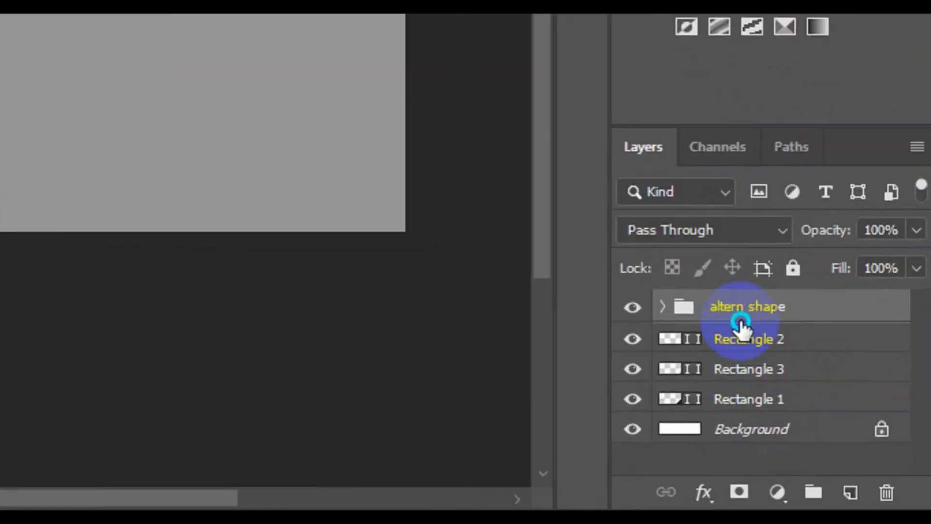
Step: Duplicate the altern shape group within the same document as "altern shape 2"
{"action": "right_click", "coordinate": [836, 415]}
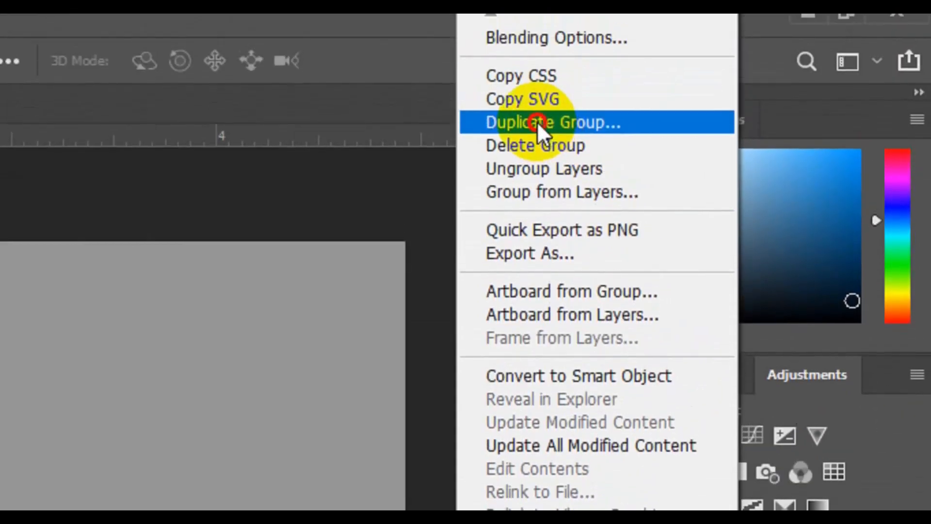
{"action": "left_click", "coordinate": [537, 121]}
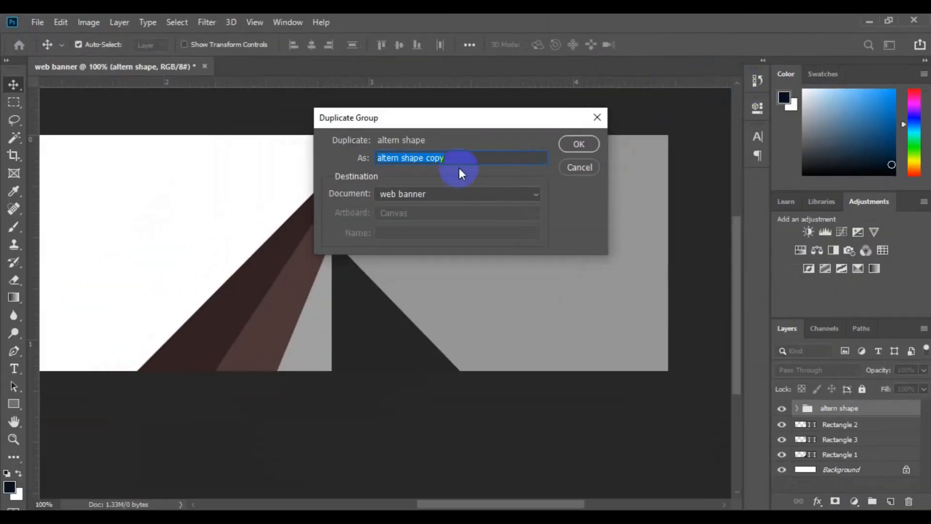
{"action": "key", "text": "Right"}
{"action": "key", "text": "BackSpace"}
{"action": "key", "text": "BackSpace"}
{"action": "key", "text": "BackSpace"}
{"action": "key", "text": "BackSpace"}
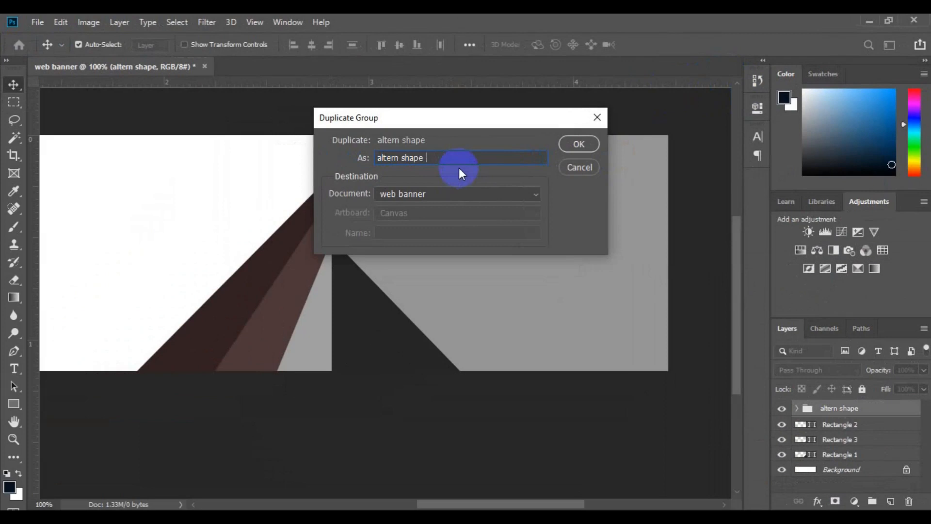
{"action": "type", "text": "2"}
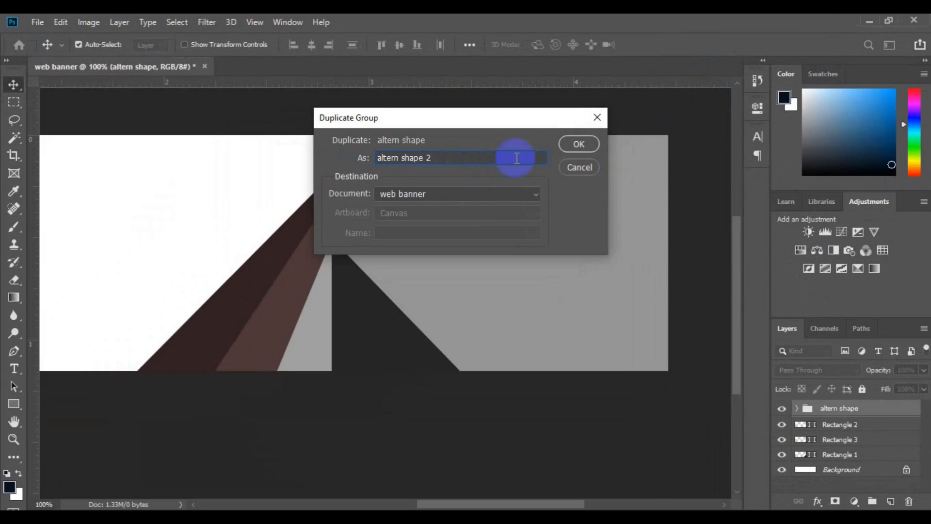
{"action": "left_click", "coordinate": [572, 145]}
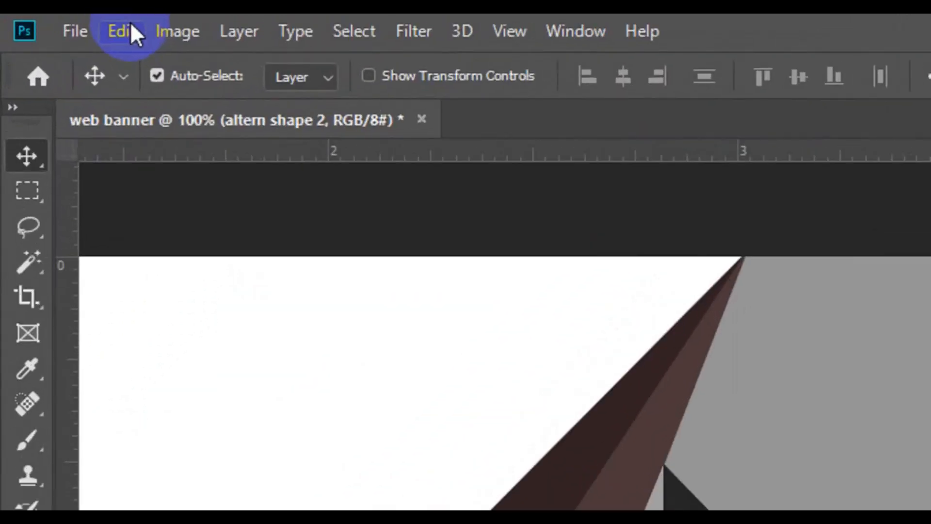
Step: Free Transform the altern shape 2 group, flipping it vertically and moving it to the banner's upper edge against the dark brown wedge
{"action": "left_click", "coordinate": [122, 31]}
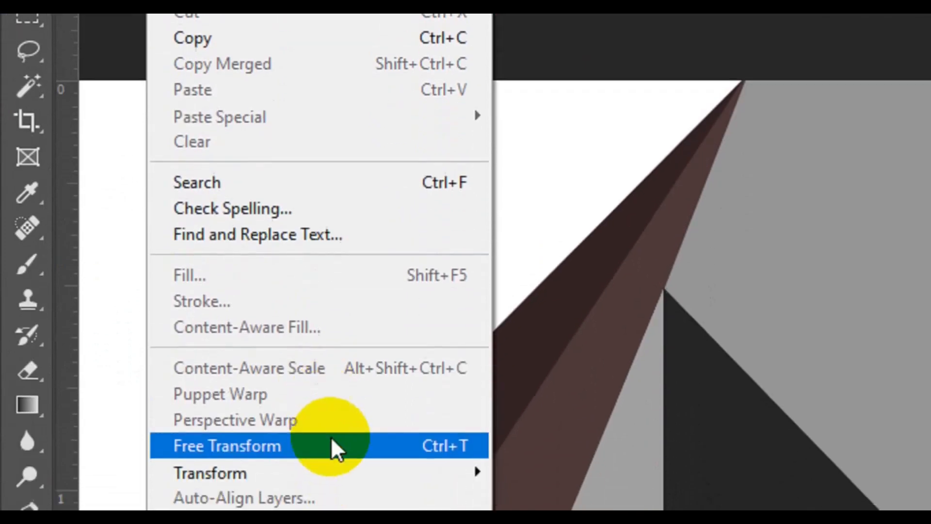
{"action": "left_click", "coordinate": [331, 450]}
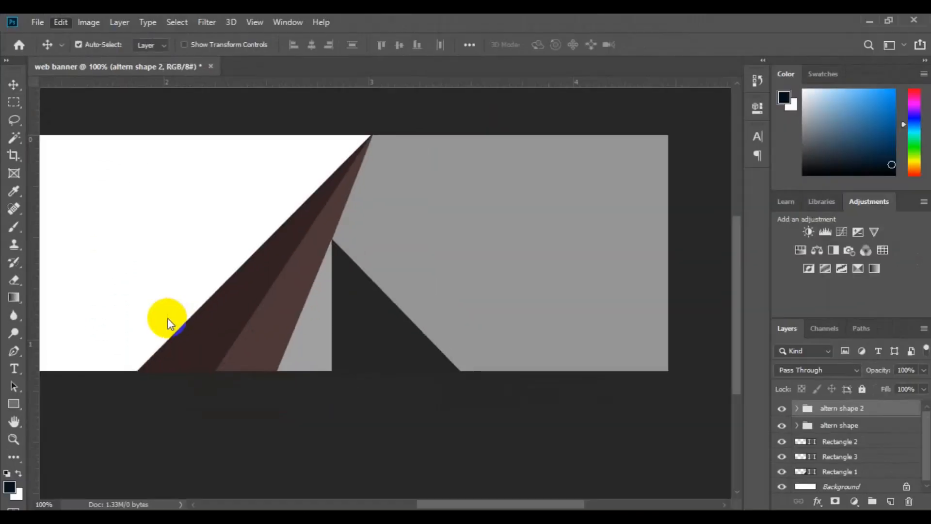
{"action": "right_click", "coordinate": [336, 364]}
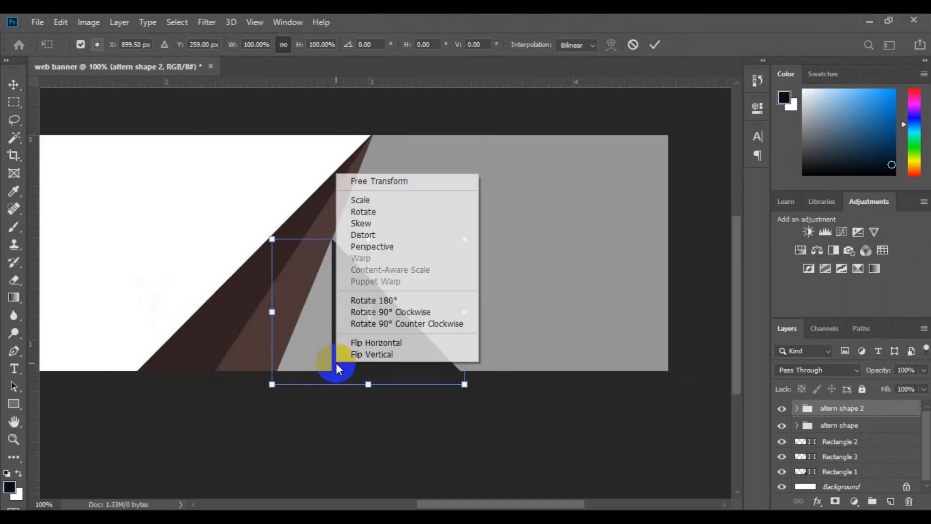
{"action": "left_click", "coordinate": [383, 355]}
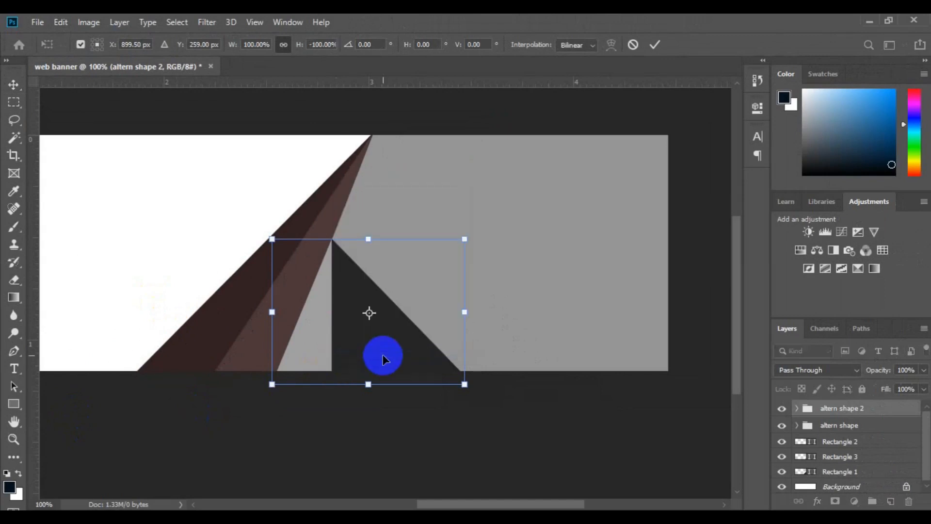
{"action": "left_click_drag", "start_coordinate": [312, 275], "coordinate": [264, 118]}
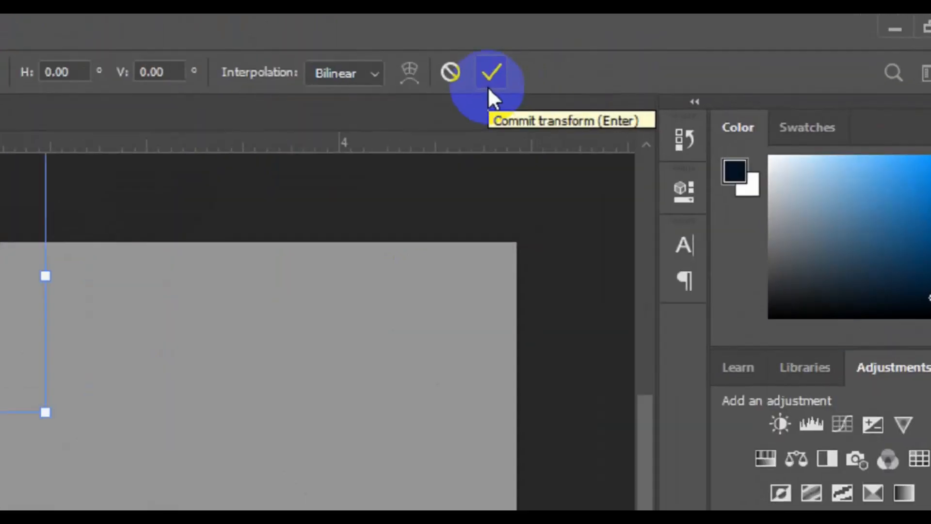
{"action": "left_click", "coordinate": [467, 92]}
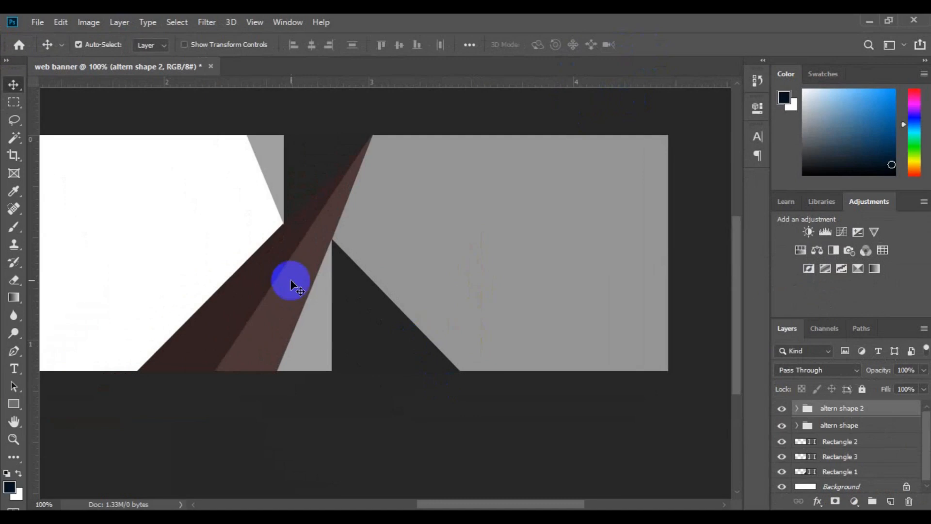
Step: Set the fill color of the lighter brown wedge, Rectangle 3, to #7a0608
{"action": "left_click", "coordinate": [297, 276]}
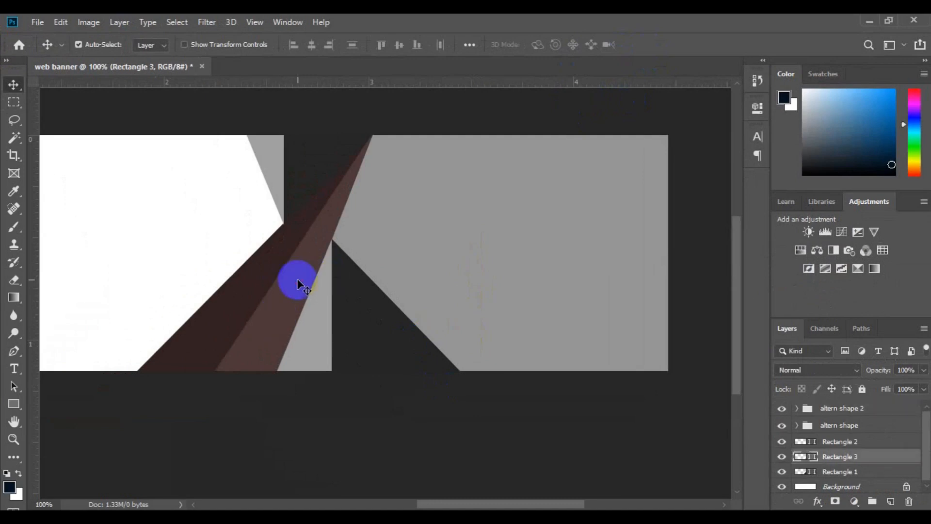
{"action": "left_click", "coordinate": [800, 458]}
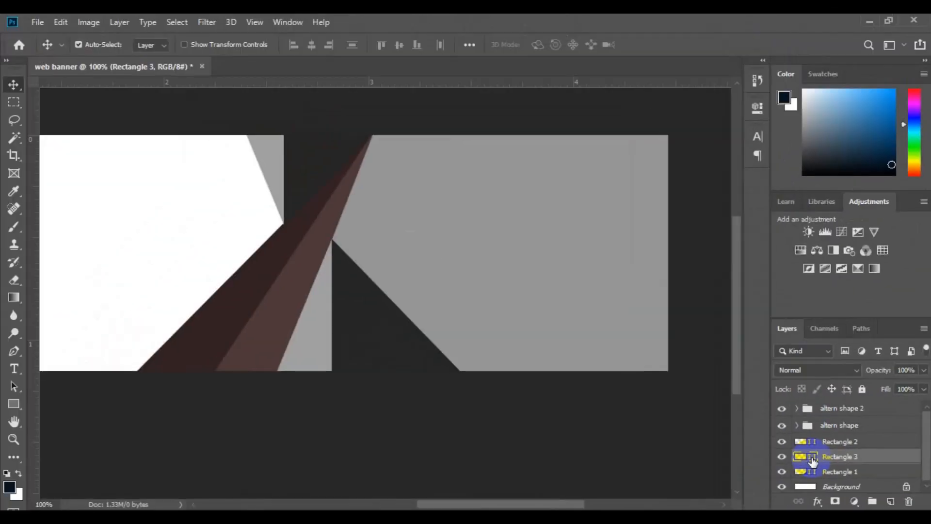
{"action": "double_click", "coordinate": [813, 457]}
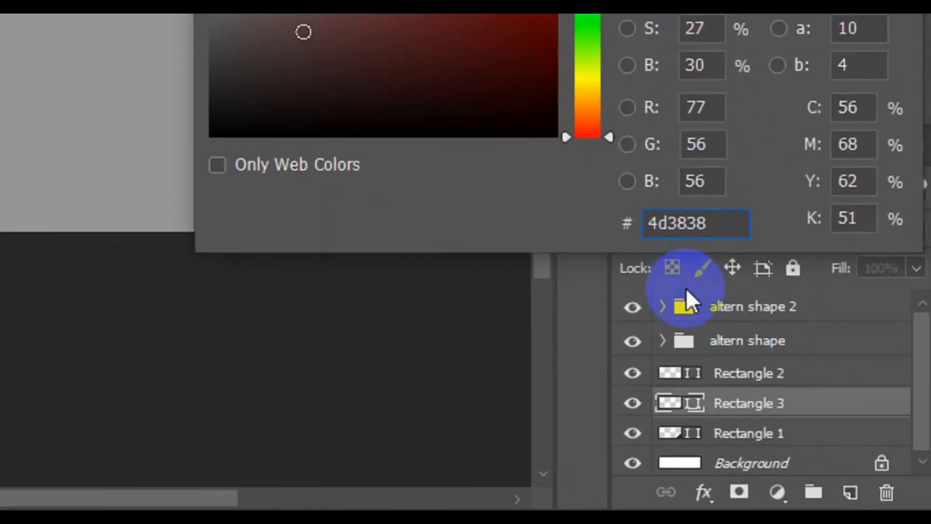
{"action": "key", "text": "ctrl+a"}
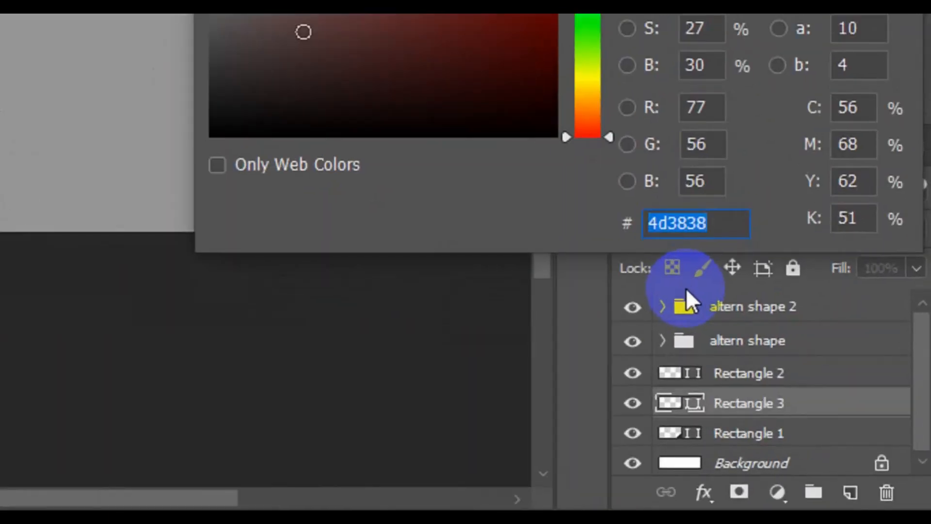
{"action": "type", "text": "7a0608"}
{"action": "left_click", "coordinate": [718, 212]}
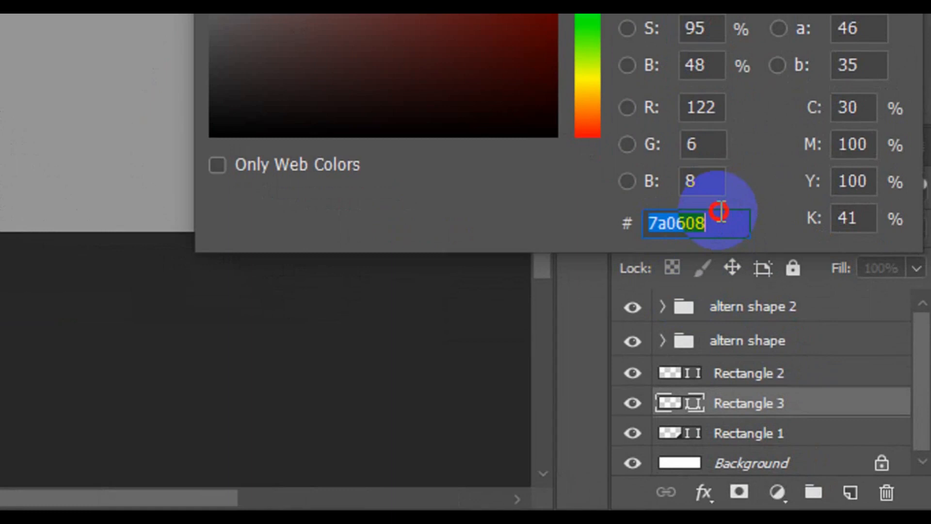
{"action": "left_click", "coordinate": [616, 224]}
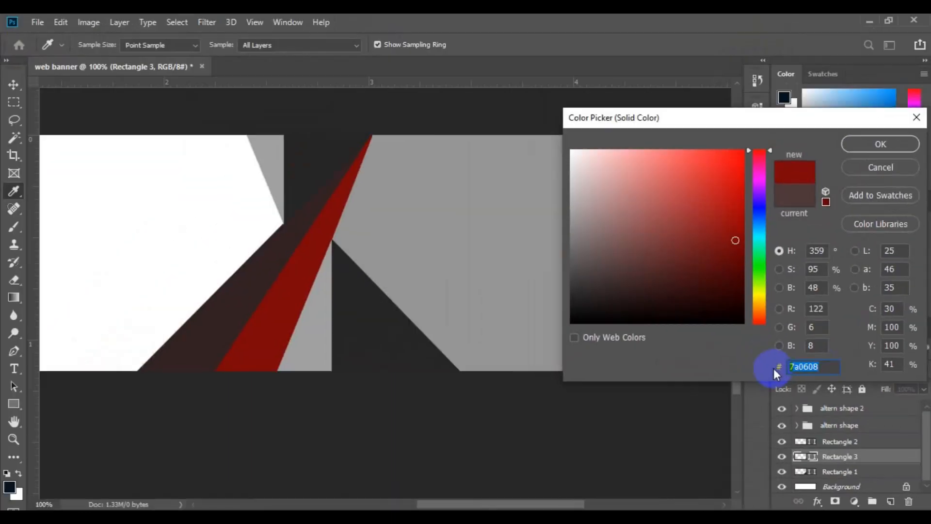
{"action": "left_click", "coordinate": [879, 144]}
{"action": "key", "text": "v"}
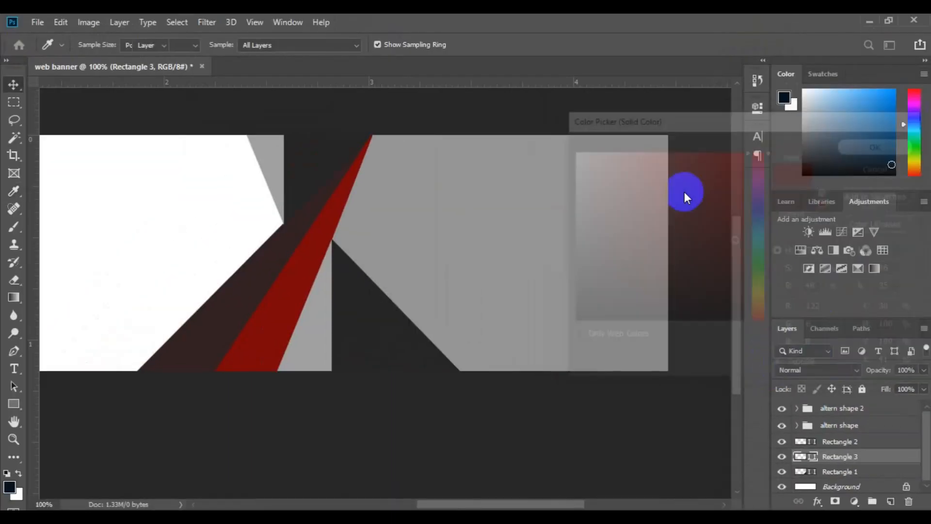
Step: Set the fill color of the dark brown wedge, Rectangle 1, to #ed1c24
{"action": "left_click", "coordinate": [238, 310]}
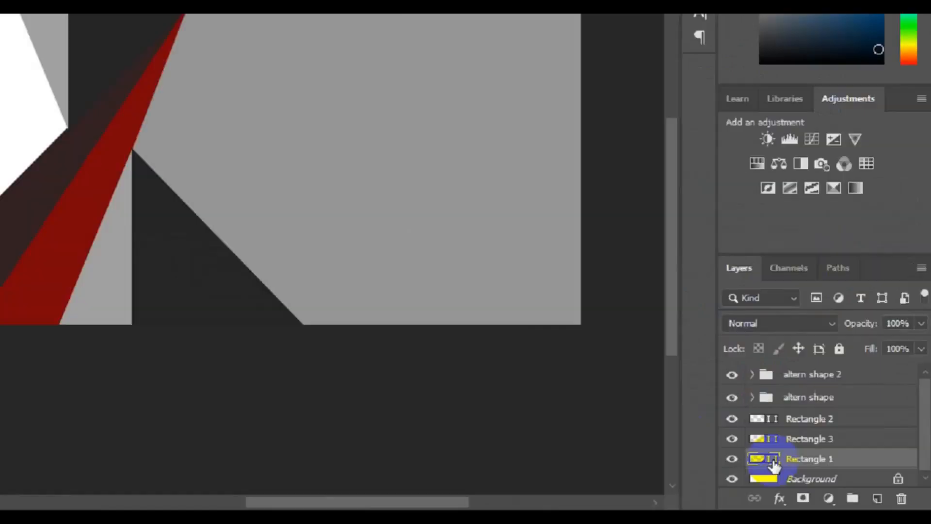
{"action": "double_click", "coordinate": [694, 439]}
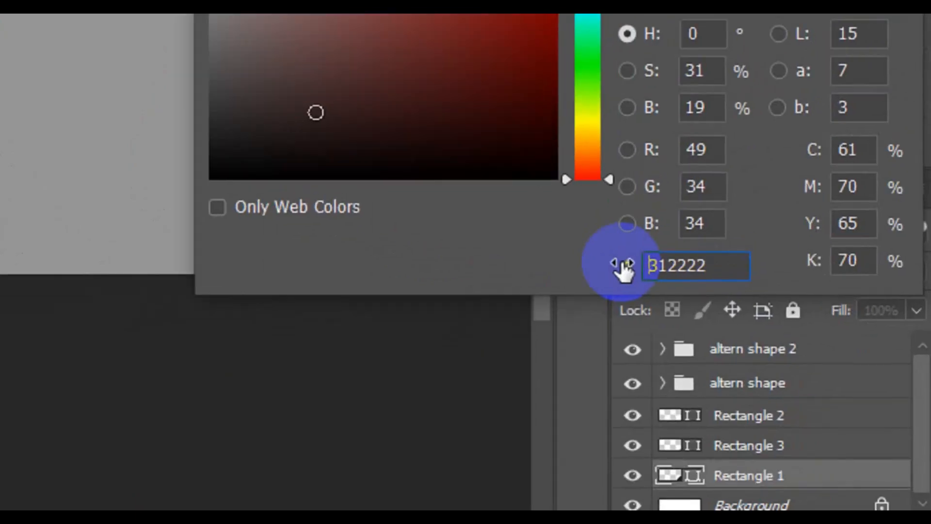
{"action": "key", "text": "ctrl+a"}
{"action": "type", "text": "ed1c24"}
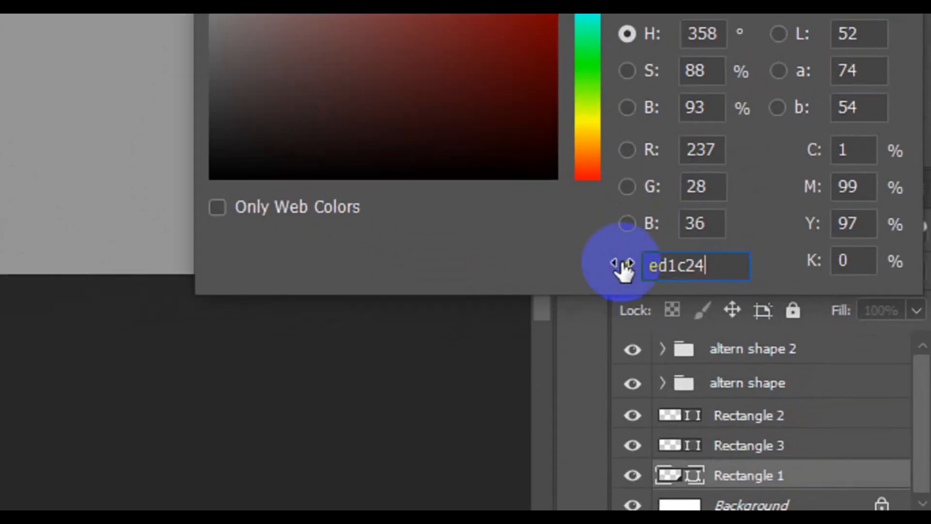
{"action": "left_click_drag", "start_coordinate": [716, 264], "coordinate": [650, 273]}
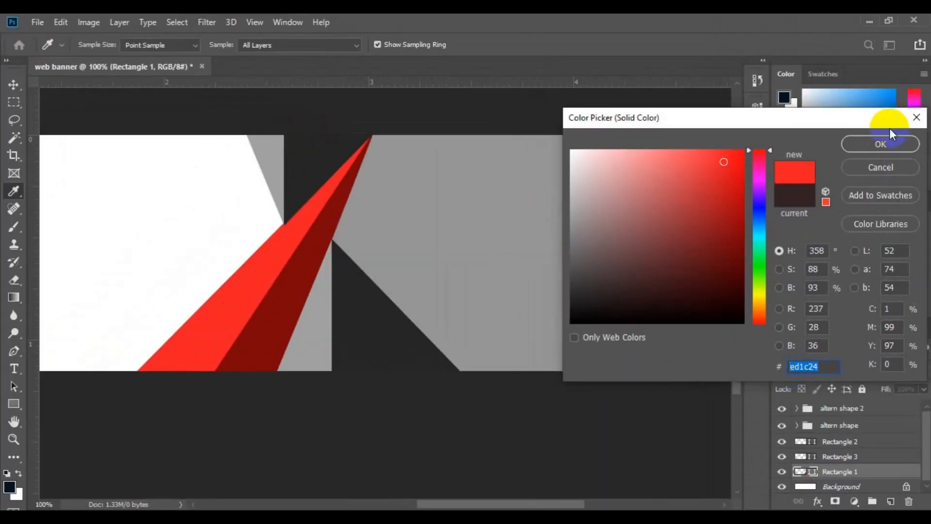
{"action": "left_click", "coordinate": [888, 141]}
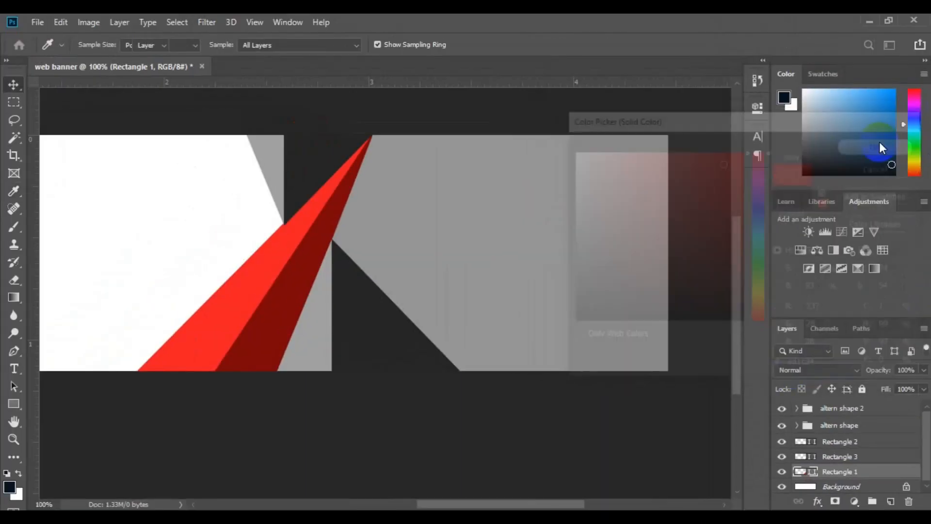
Step: Set the fill color of Shape 1 in the altern shape group to dark navy #01081b
{"action": "key", "text": "v"}
{"action": "left_click", "coordinate": [358, 328]}
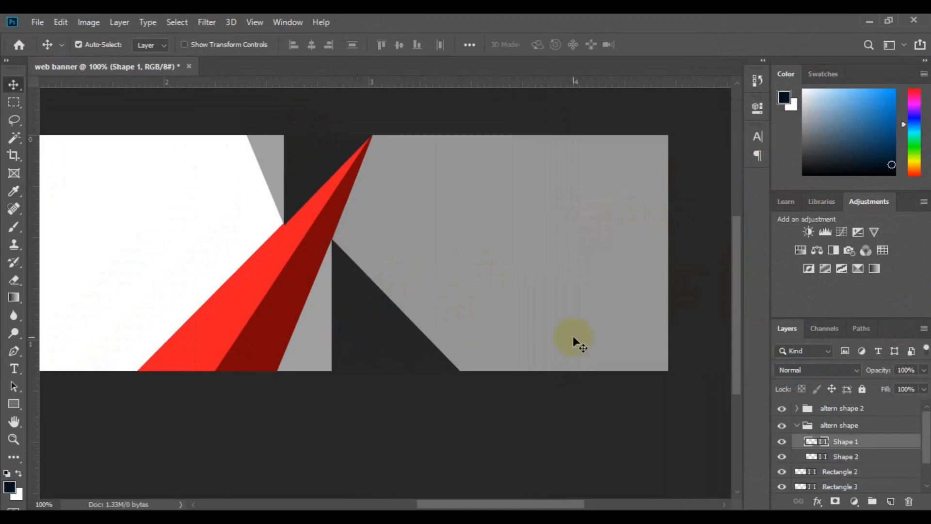
{"action": "double_click", "coordinate": [823, 443]}
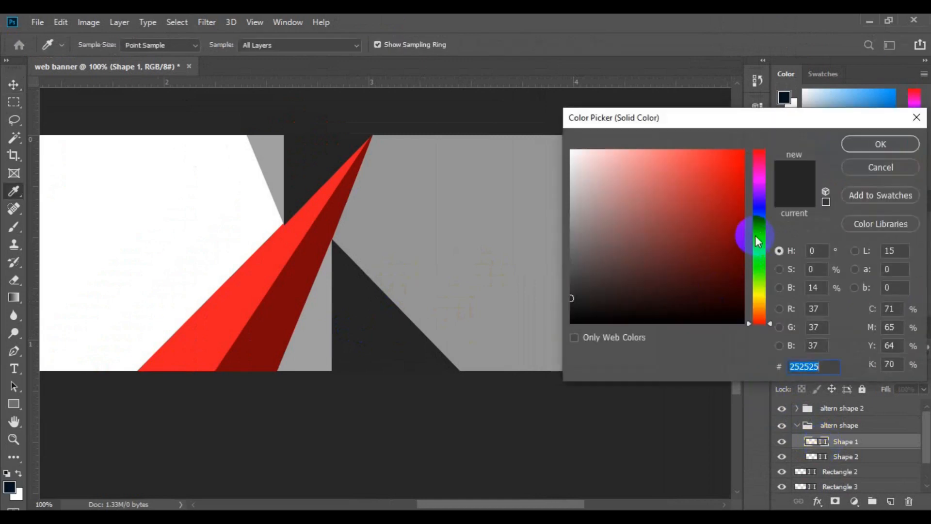
{"action": "left_click", "coordinate": [759, 222]}
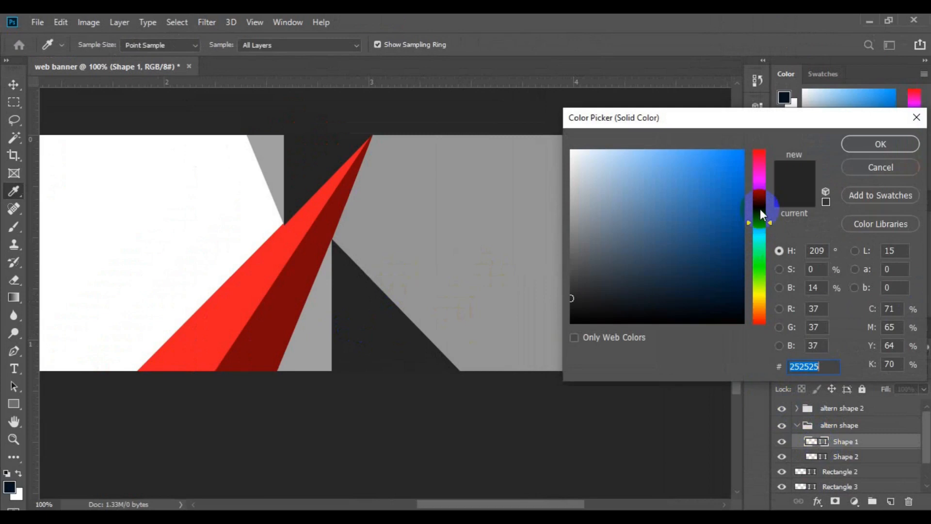
{"action": "left_click_drag", "start_coordinate": [762, 217], "coordinate": [763, 214]}
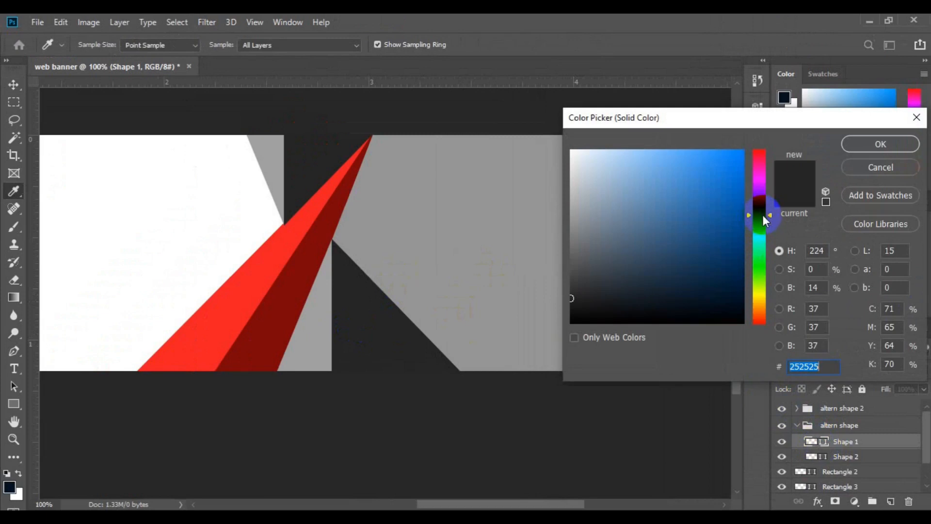
{"action": "left_click", "coordinate": [738, 304]}
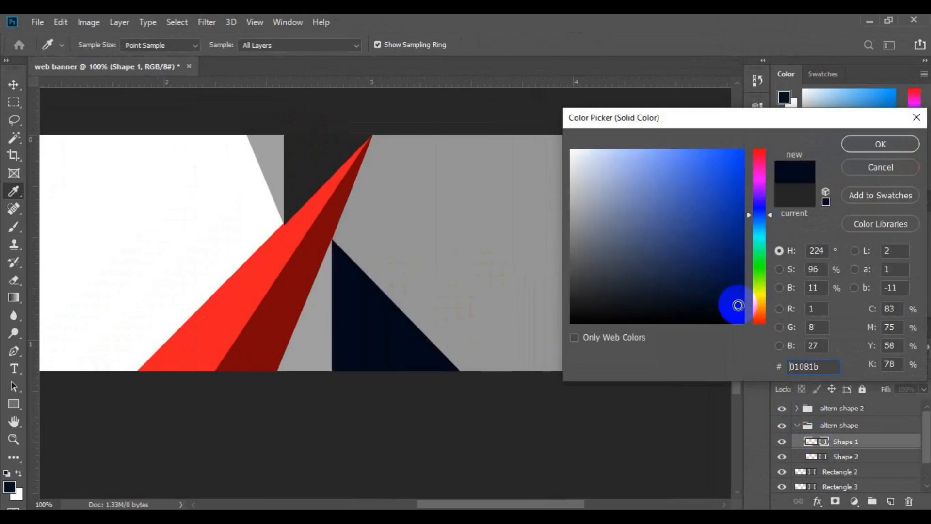
{"action": "left_click", "coordinate": [862, 144]}
Step: Set the fill color of Shape 2 in the altern shape group to the lighter navy #141a28
{"action": "key", "text": "v"}
{"action": "left_click", "coordinate": [338, 320]}
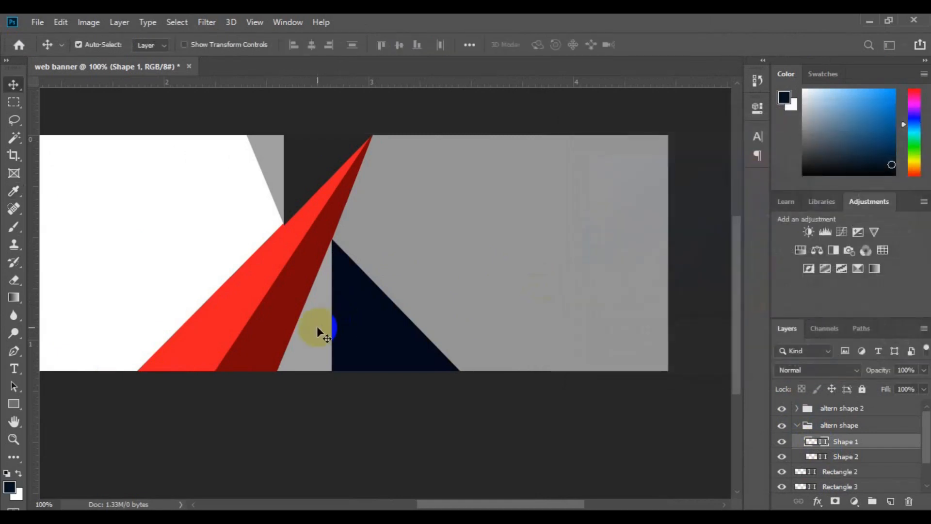
{"action": "left_click", "coordinate": [318, 332]}
{"action": "left_click", "coordinate": [818, 455]}
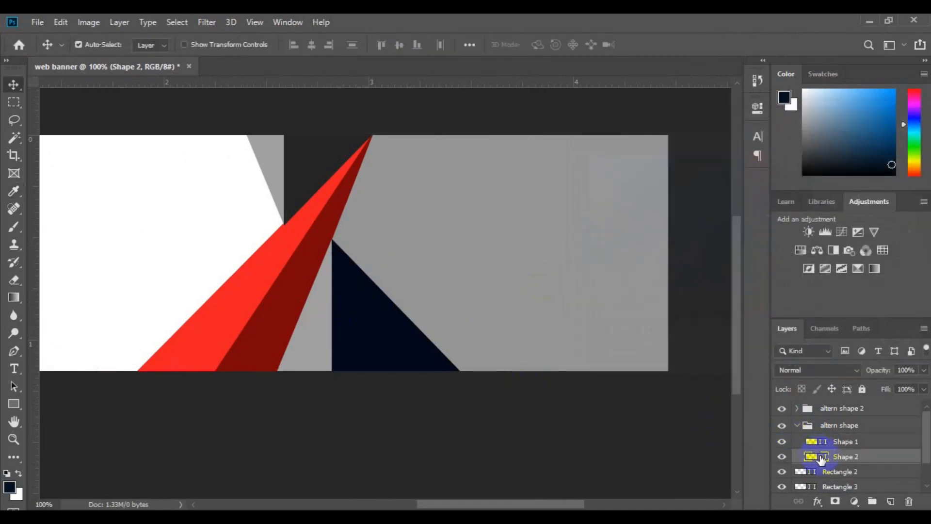
{"action": "double_click", "coordinate": [823, 459]}
{"action": "left_click", "coordinate": [378, 339]}
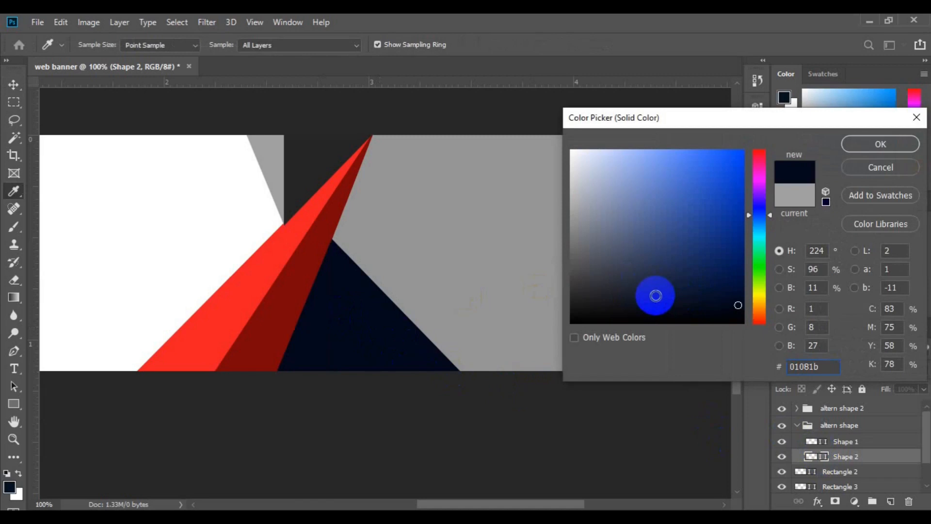
{"action": "left_click", "coordinate": [655, 295]}
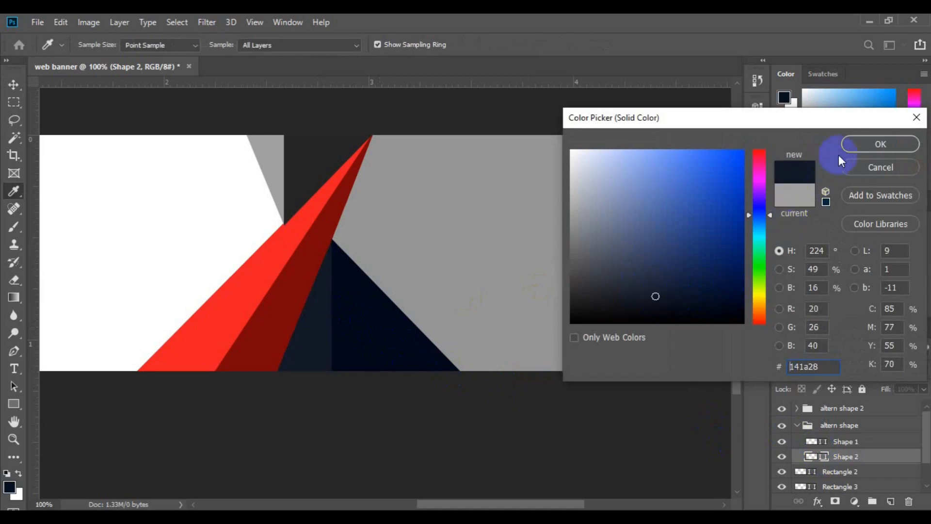
{"action": "left_click", "coordinate": [865, 146]}
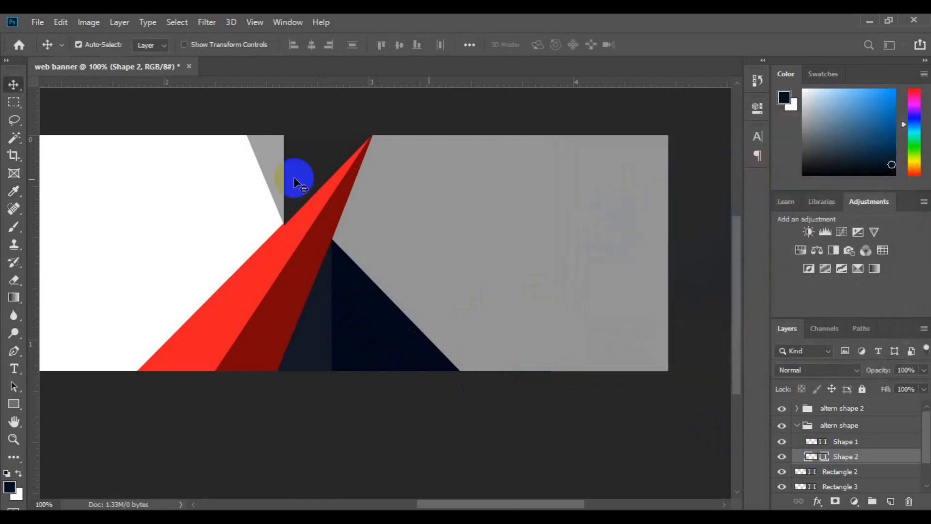
Step: Recolor Shape 1 in the altern shape 2 group to #141a28, sampled from the lighter navy triangle at the banner's lower edge
{"action": "left_click", "coordinate": [318, 169]}
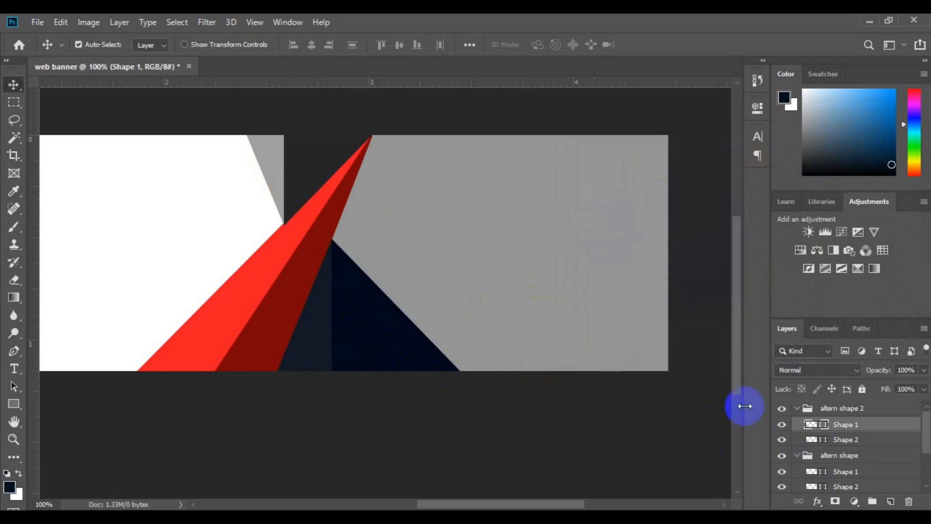
{"action": "double_click", "coordinate": [823, 427]}
{"action": "left_click", "coordinate": [316, 333]}
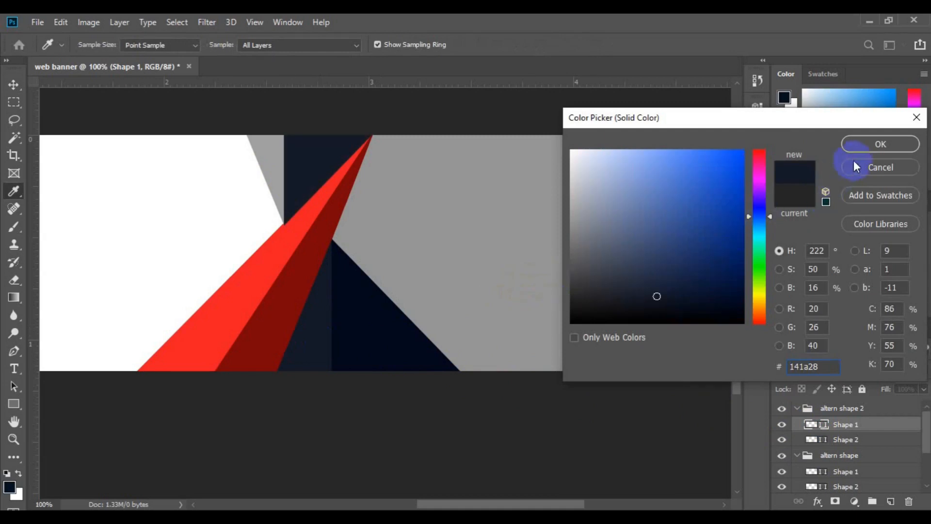
{"action": "left_click", "coordinate": [309, 352]}
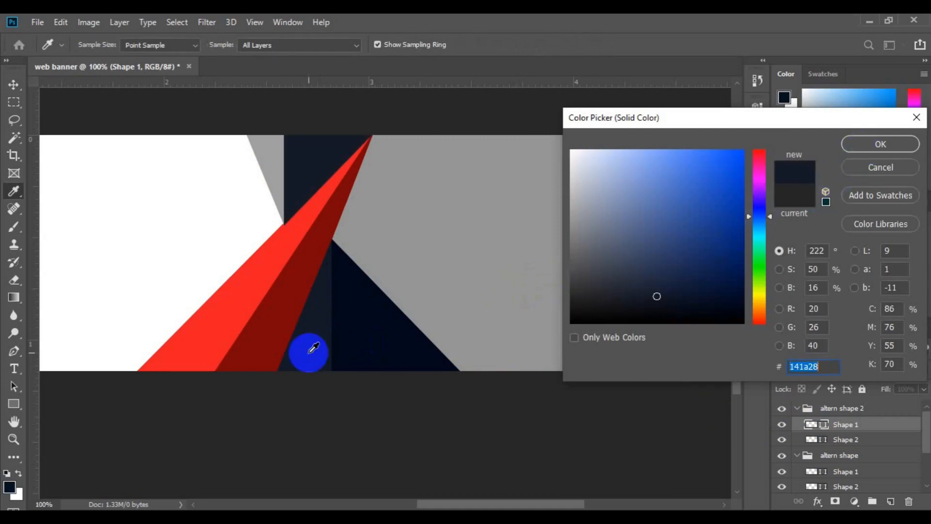
{"action": "left_click", "coordinate": [797, 162]}
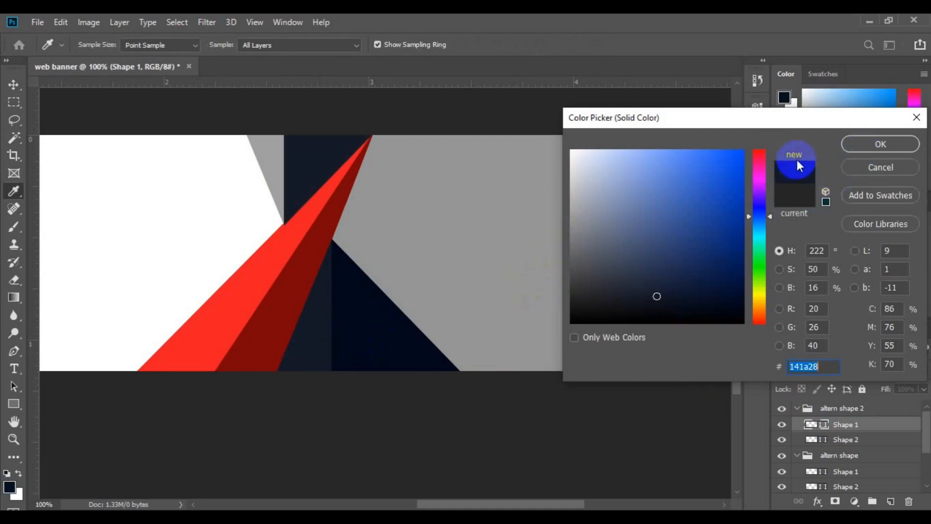
{"action": "left_click", "coordinate": [853, 149]}
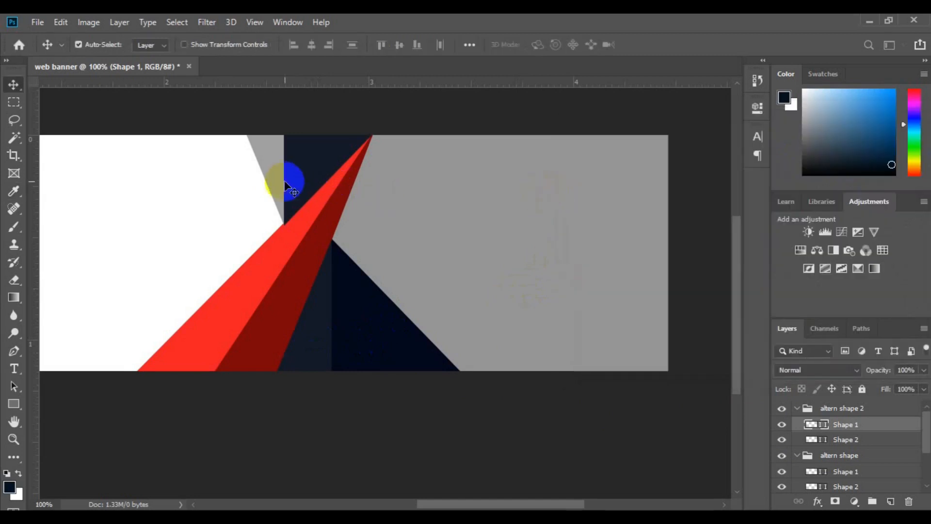
Step: Recolor Shape 2 in the altern shape 2 group to #01081b, sampled from the darker navy triangle
{"action": "left_click", "coordinate": [270, 175]}
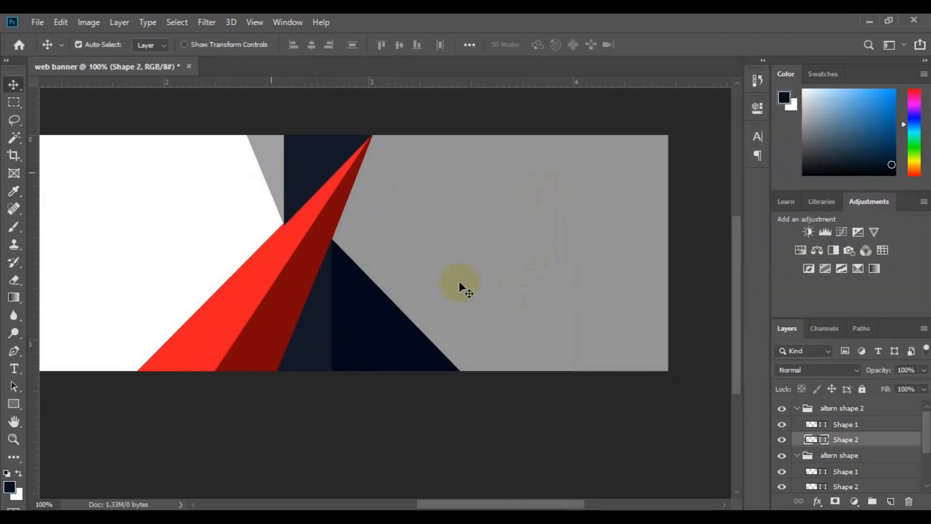
{"action": "double_click", "coordinate": [825, 440]}
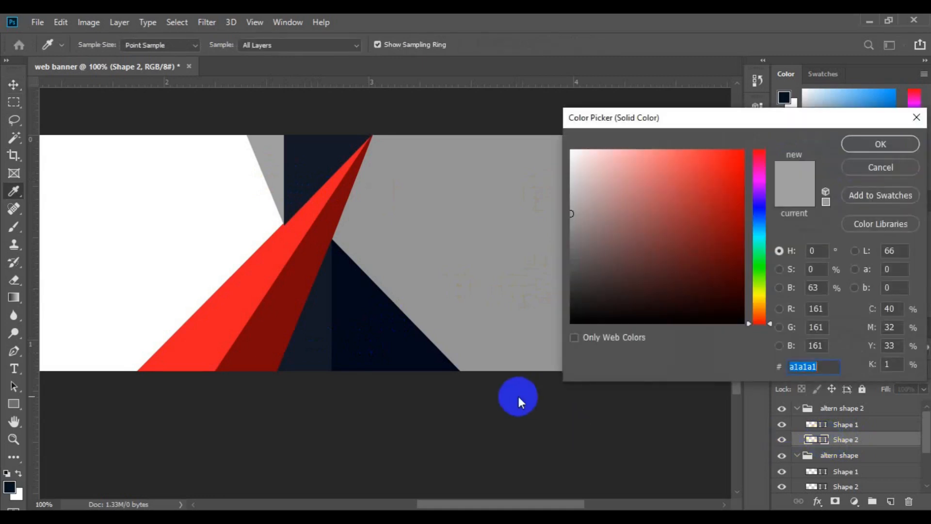
{"action": "left_click", "coordinate": [398, 349]}
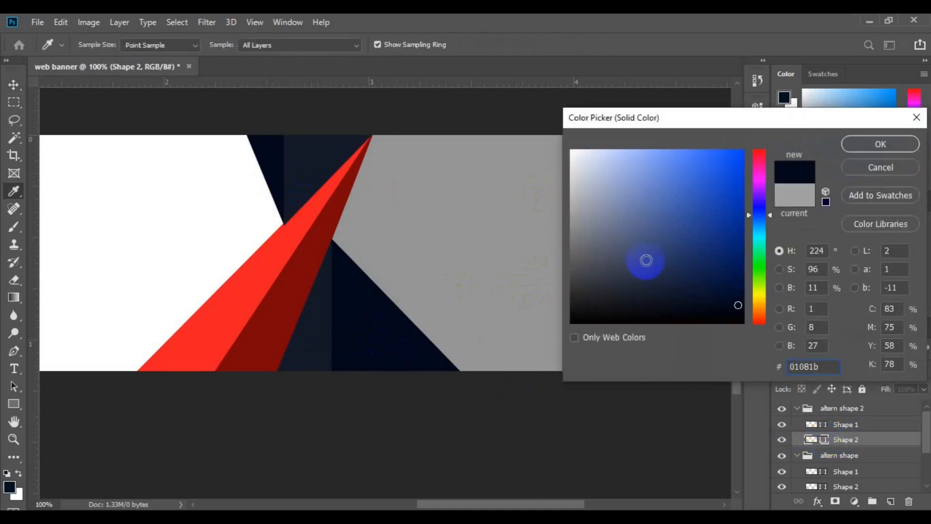
{"action": "left_click", "coordinate": [875, 144]}
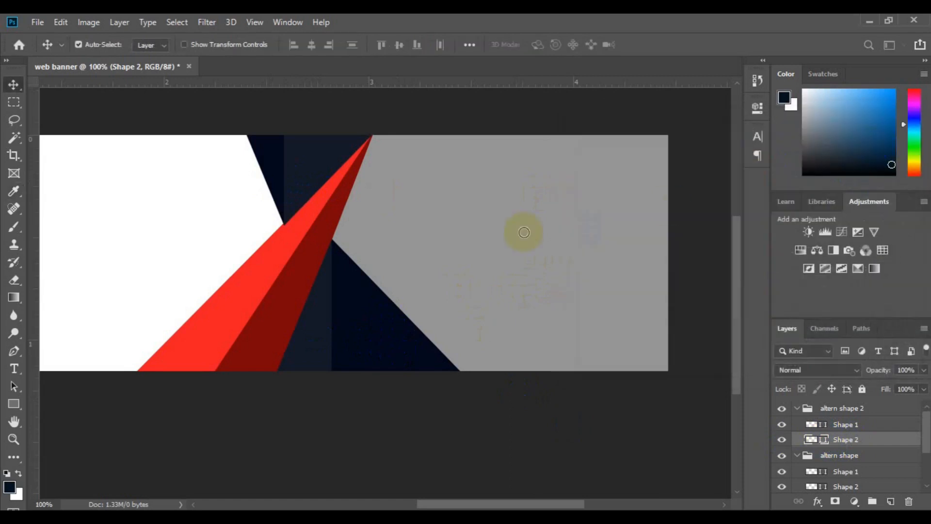
Step: Place the laptop photo 40326 from the freepik stockpoto folder as an embedded image directly above the gray Rectangle 2 layer
{"action": "key", "text": "ctrl+minus"}
{"action": "key", "text": "ctrl+minus"}
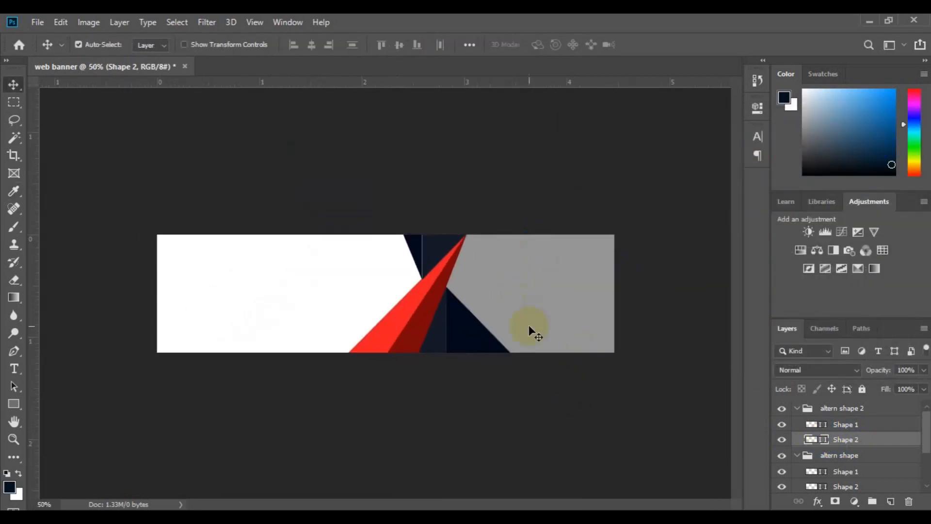
{"action": "left_click", "coordinate": [558, 312]}
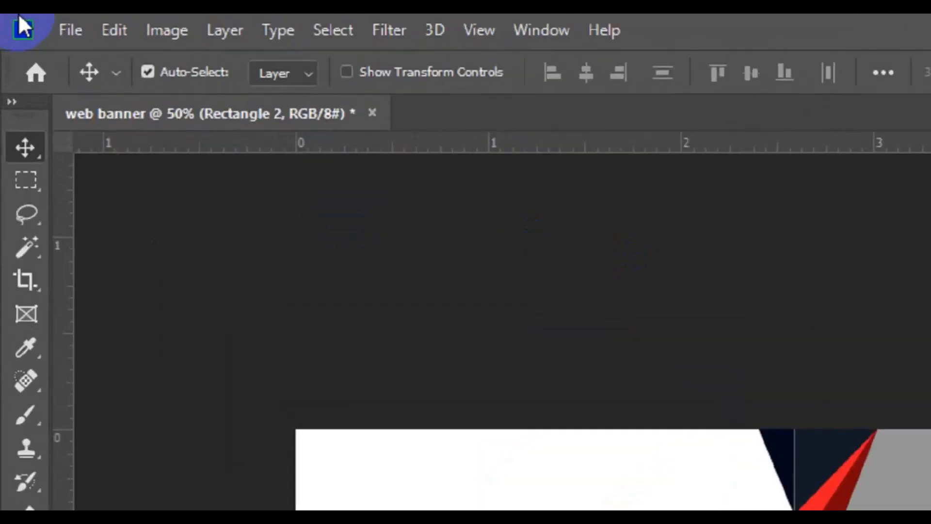
{"action": "left_click", "coordinate": [35, 22]}
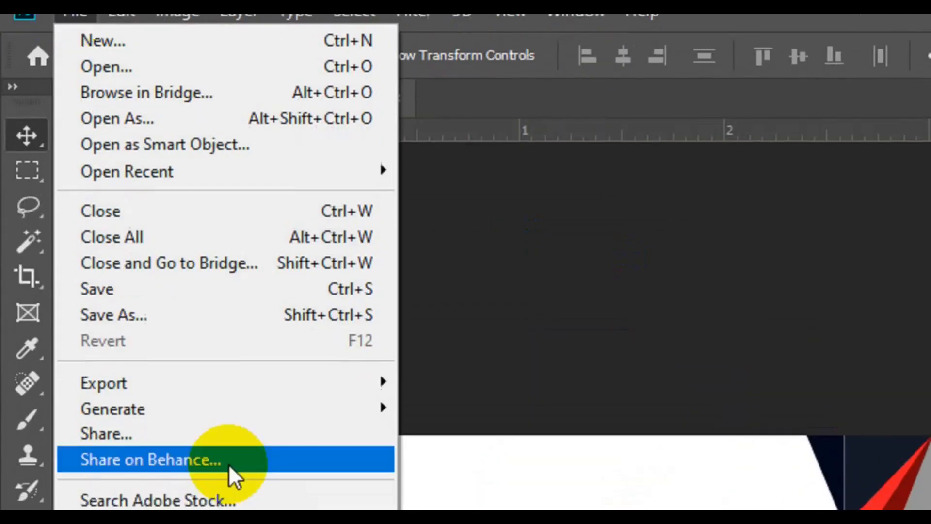
{"action": "left_click", "coordinate": [238, 415]}
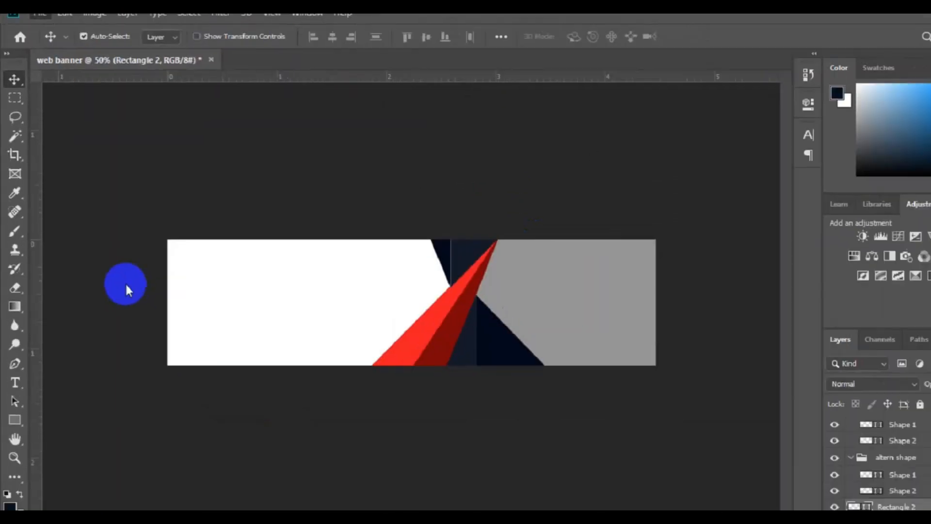
{"action": "scroll", "coordinate": [449, 260], "scroll_direction": "down", "scroll_amount": 15}
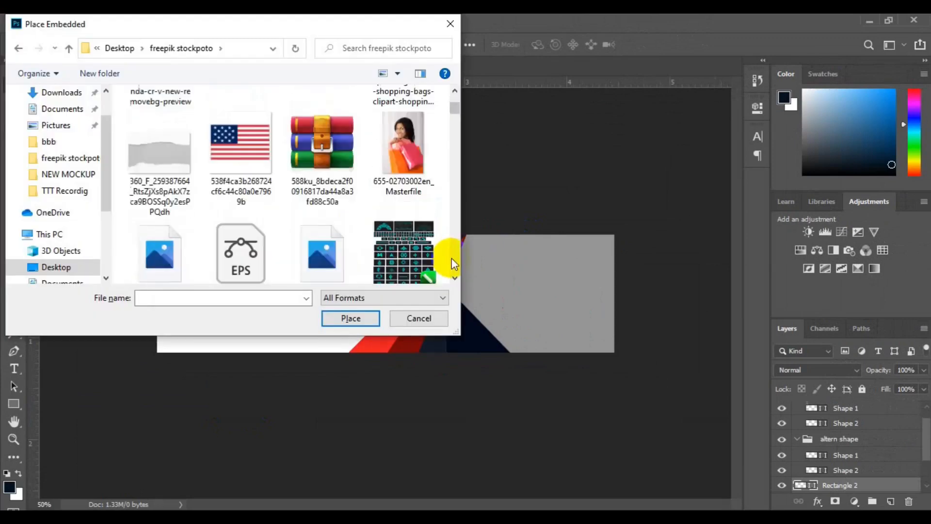
{"action": "scroll", "coordinate": [451, 258], "scroll_direction": "down", "scroll_amount": 5}
{"action": "left_click", "coordinate": [401, 194]}
{"action": "left_click", "coordinate": [359, 317]}
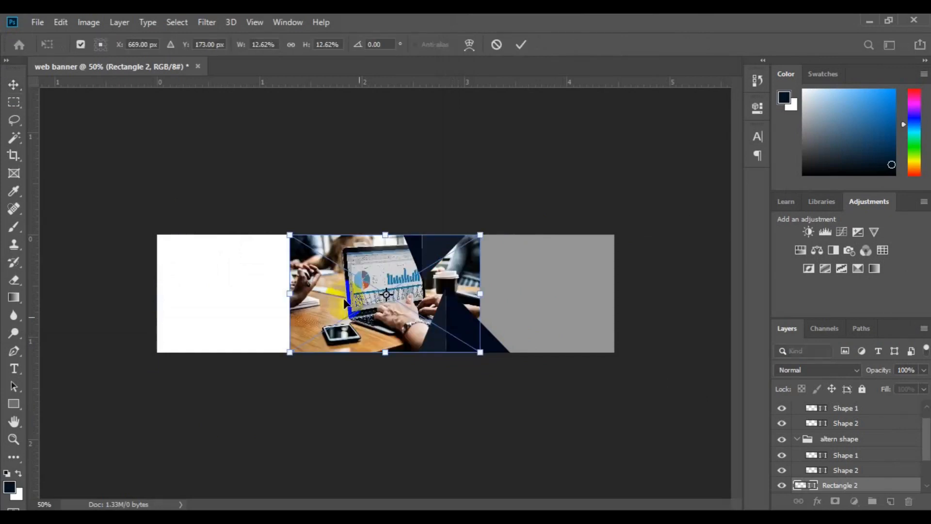
Step: Move the placed laptop photo over the gray area at the banner's right end, keeping its size, and commit the placement
{"action": "left_click_drag", "start_coordinate": [360, 313], "coordinate": [508, 312]}
{"action": "left_click_drag", "start_coordinate": [634, 353], "coordinate": [640, 355]}
{"action": "key", "text": "ctrl+z"}
{"action": "left_click", "coordinate": [521, 44]}
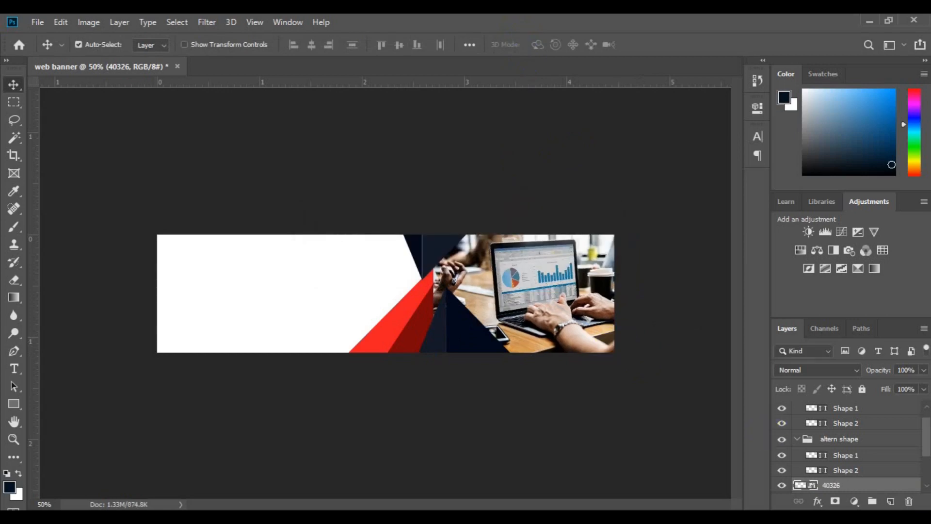
Step: Create a clipping mask that clips the 40326 photo layer to the Rectangle 2 shape
{"action": "left_click", "coordinate": [865, 484]}
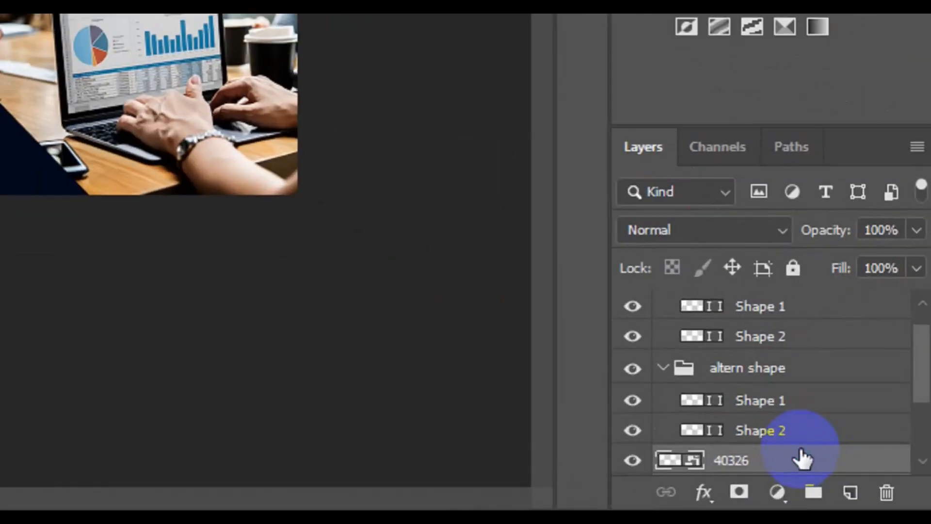
{"action": "right_click", "coordinate": [800, 458]}
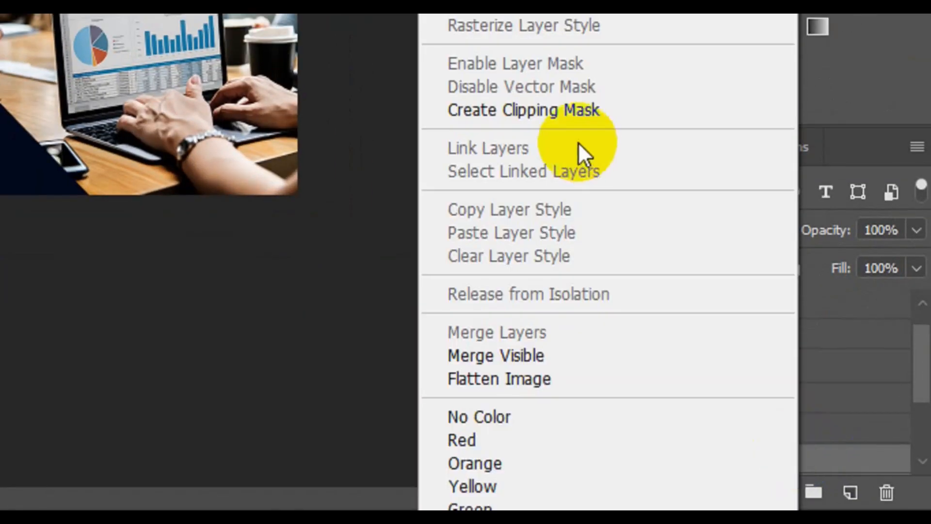
{"action": "left_click", "coordinate": [533, 107]}
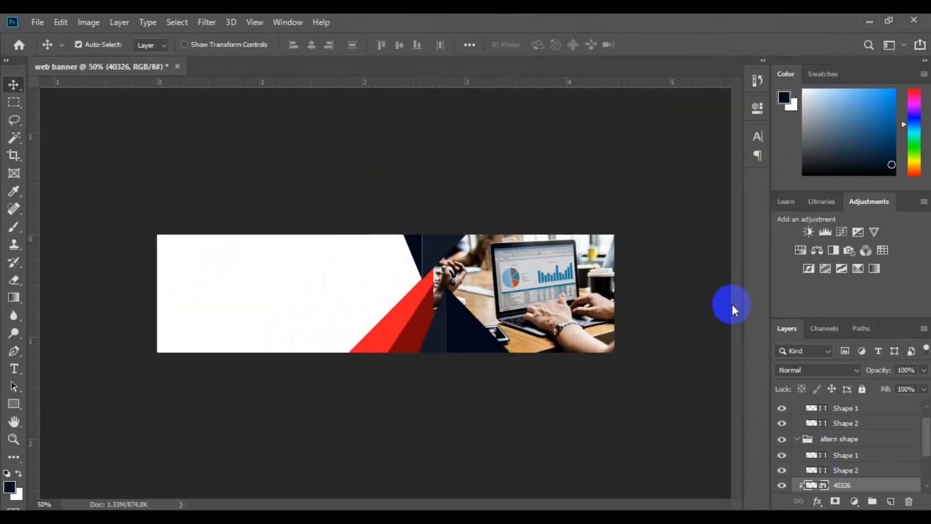
{"action": "left_click", "coordinate": [413, 295]}
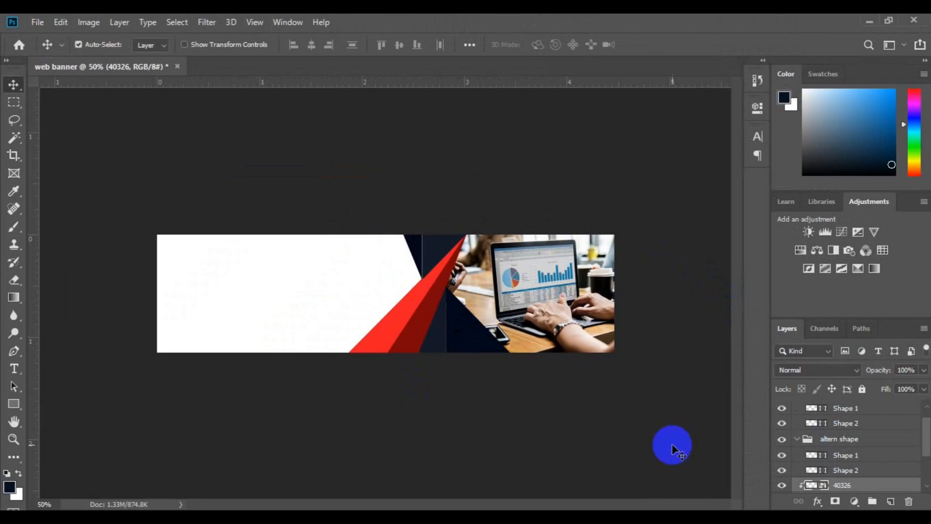
Step: Draw a rectangle about 718 by 132 px across the banner's lower-left edge, directly above the Background layer
{"action": "left_click", "coordinate": [926, 480]}
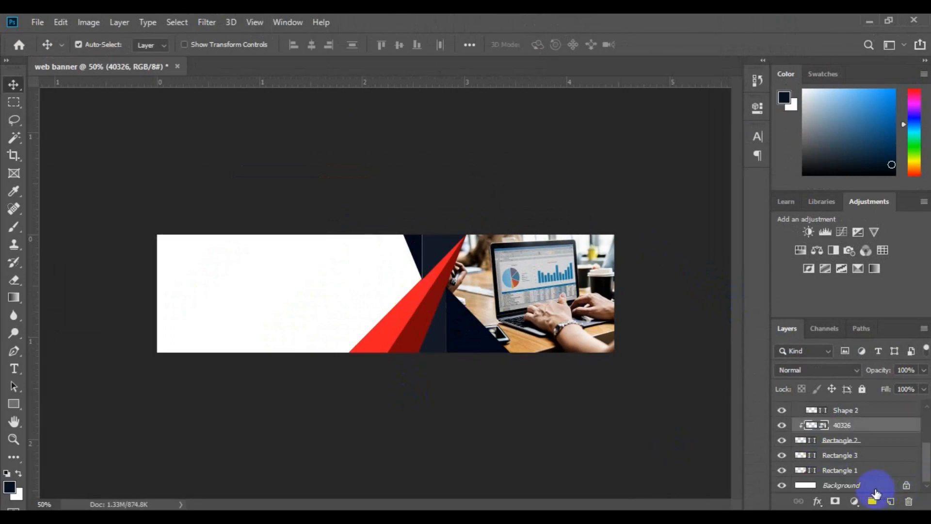
{"action": "left_click", "coordinate": [870, 485]}
{"action": "left_click", "coordinate": [14, 404]}
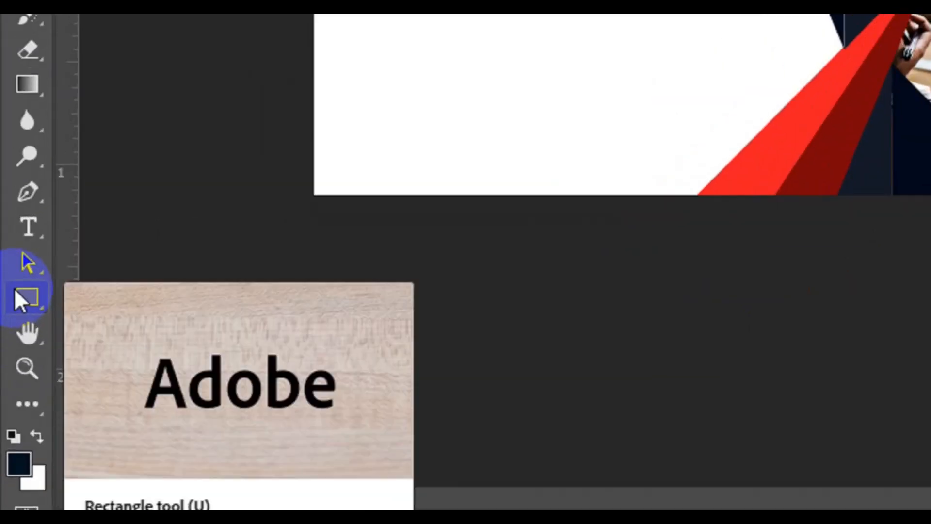
{"action": "left_click", "coordinate": [13, 335]}
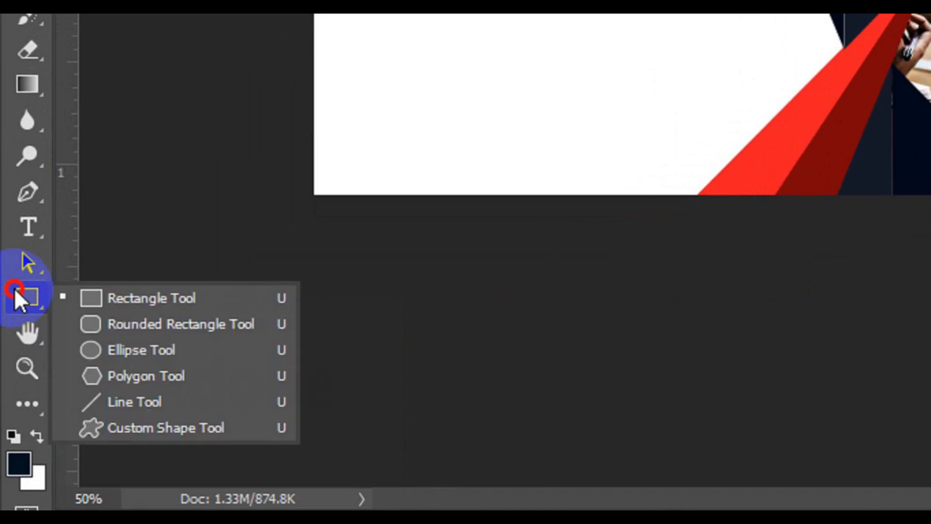
{"action": "left_click", "coordinate": [127, 292]}
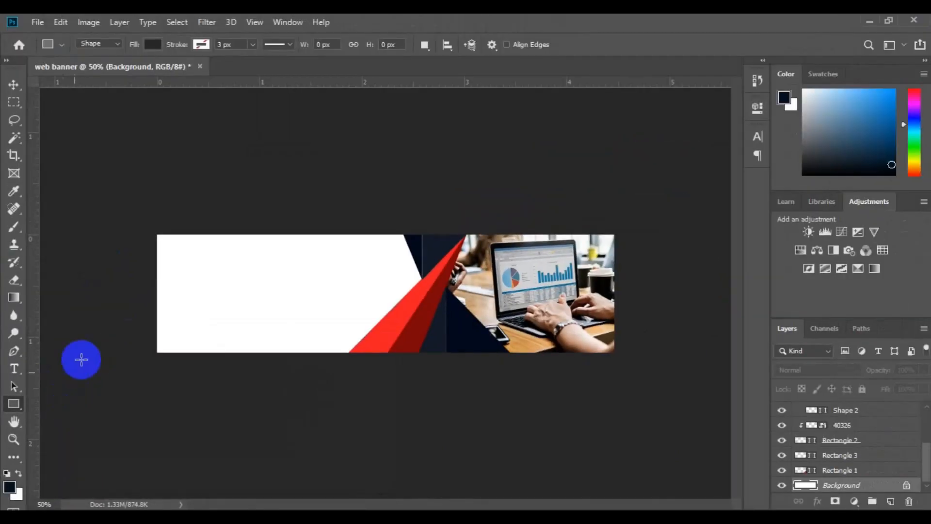
{"action": "left_click_drag", "start_coordinate": [152, 329], "coordinate": [380, 366]}
{"action": "left_click_drag", "start_coordinate": [393, 372], "coordinate": [398, 373]}
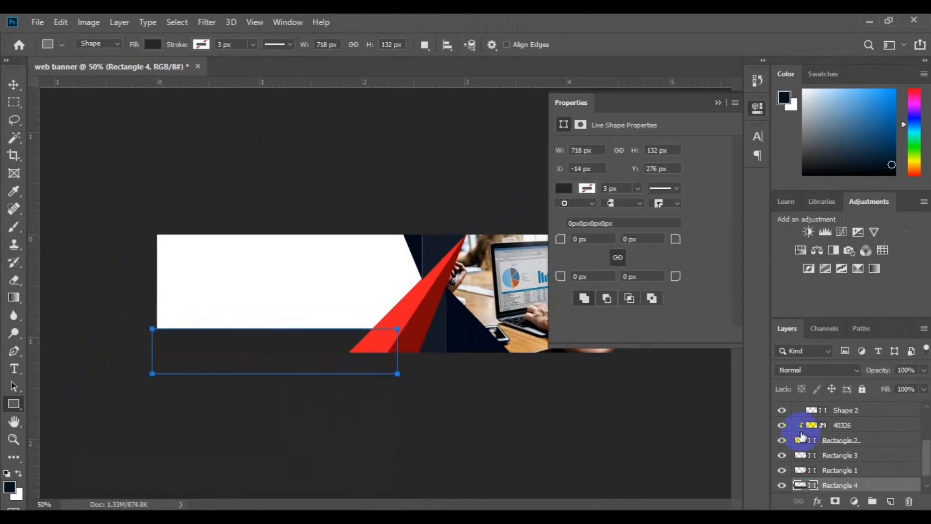
Step: Recolor the new lower-left rectangle to #01081b, sampled from the dark navy triangle beside the red shapes
{"action": "double_click", "coordinate": [805, 485]}
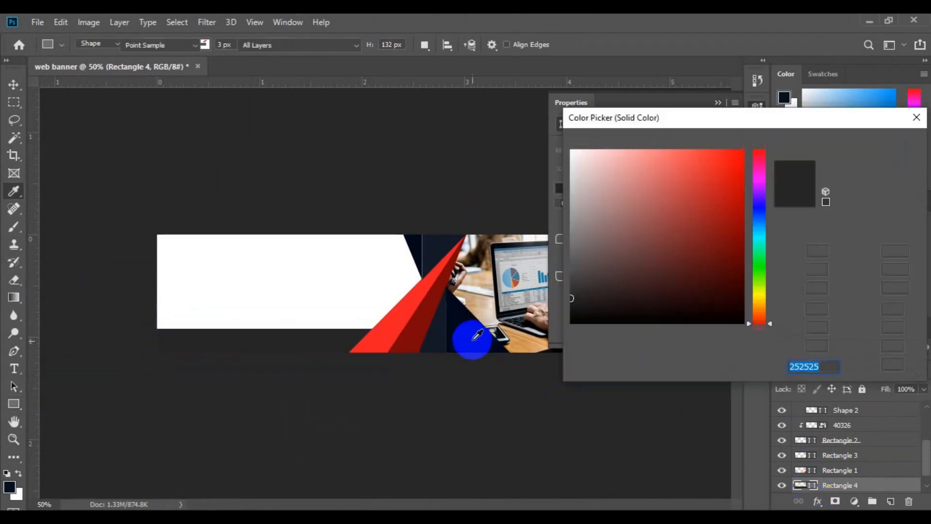
{"action": "left_click", "coordinate": [472, 337]}
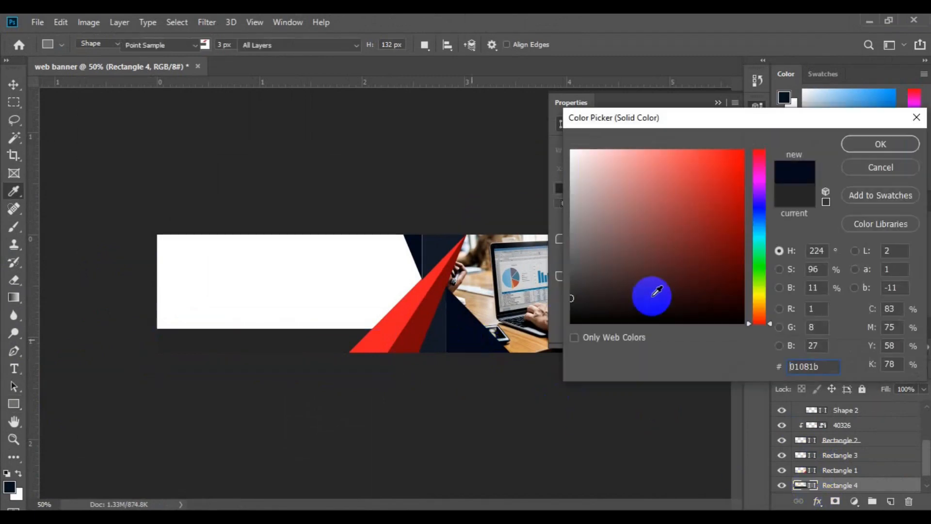
{"action": "left_click", "coordinate": [864, 145]}
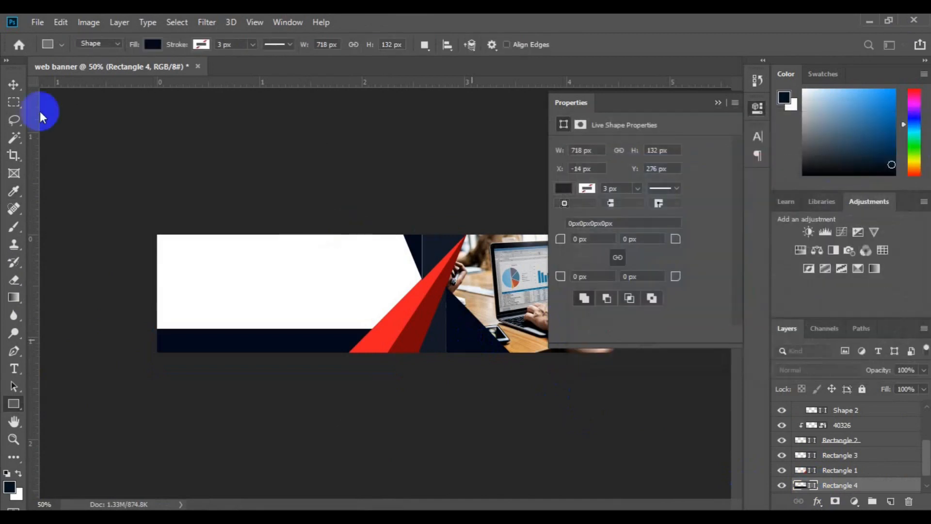
{"action": "left_click", "coordinate": [14, 84]}
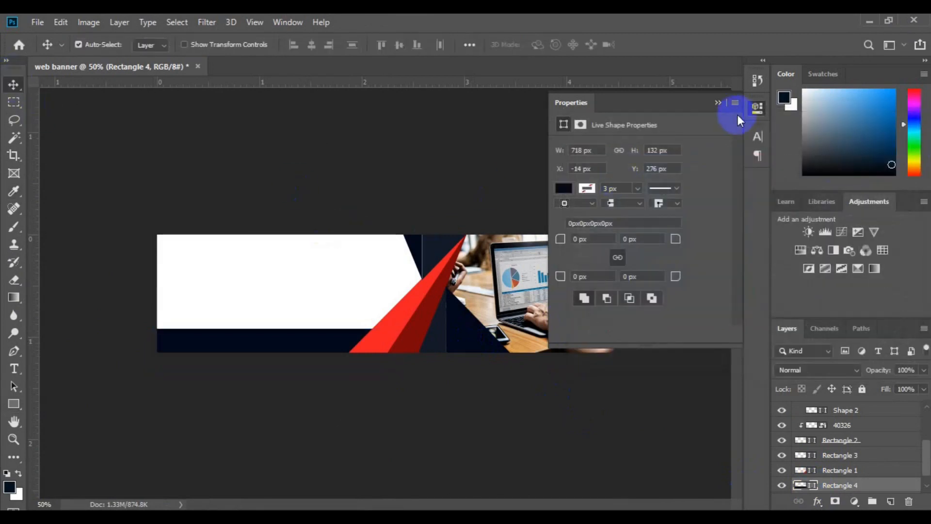
{"action": "left_click", "coordinate": [717, 103]}
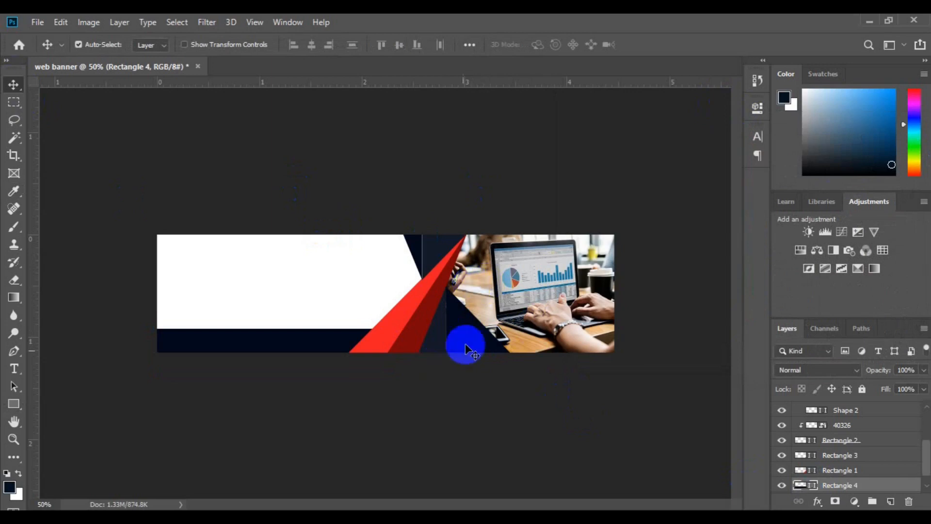
Step: Nudge the darker lower-right and upper-left navy triangles against the lighter navy shapes to close the thin gaps
{"action": "left_click_drag", "start_coordinate": [461, 337], "coordinate": [458, 340]}
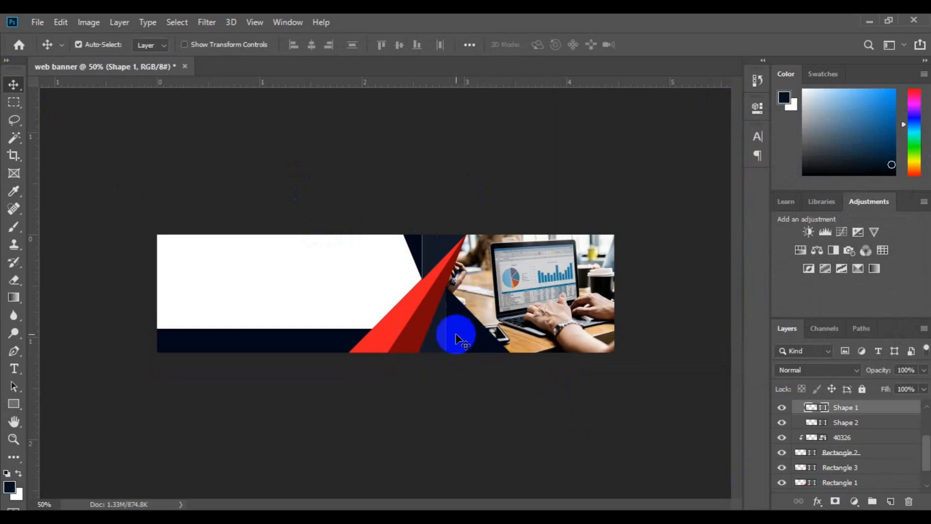
{"action": "left_click_drag", "start_coordinate": [455, 338], "coordinate": [413, 254]}
{"action": "left_click", "coordinate": [412, 252]}
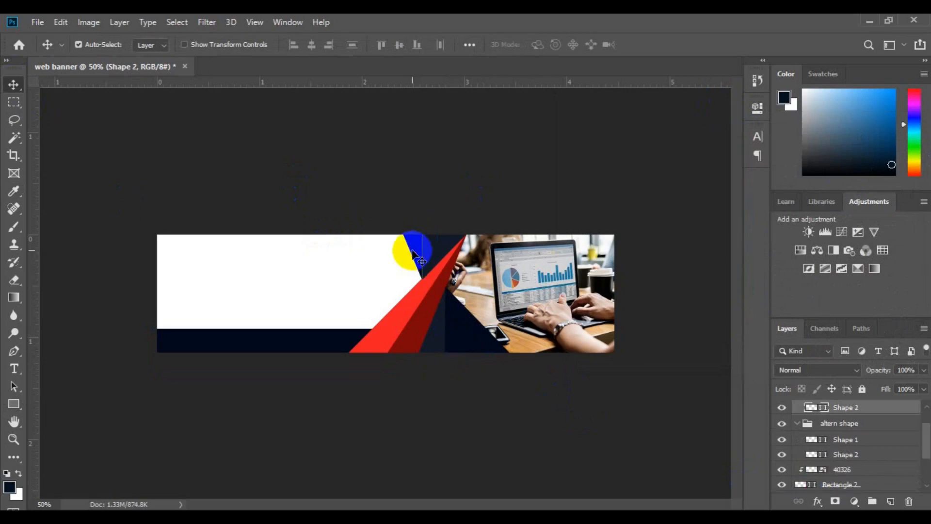
{"action": "left_click_drag", "start_coordinate": [413, 254], "coordinate": [586, 349]}
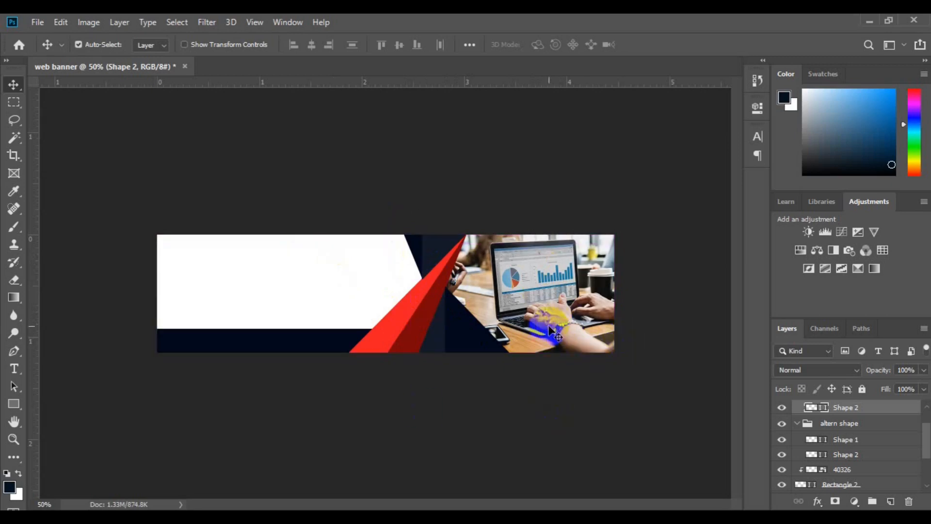
Step: Set the 40326 laptop photo layer's blend mode to Luminosity and its opacity to 90%
{"action": "left_click", "coordinate": [557, 308]}
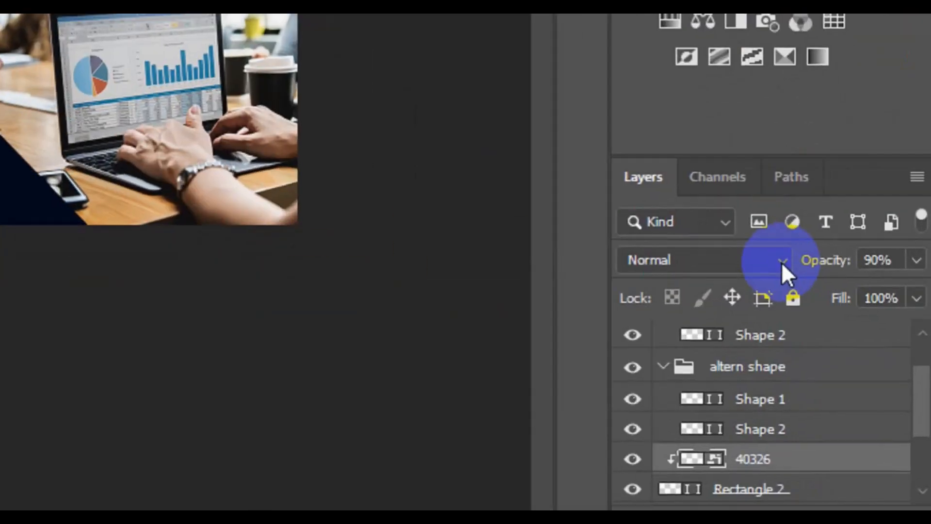
{"action": "left_click", "coordinate": [857, 371]}
{"action": "left_click", "coordinate": [781, 270]}
{"action": "left_click", "coordinate": [781, 264]}
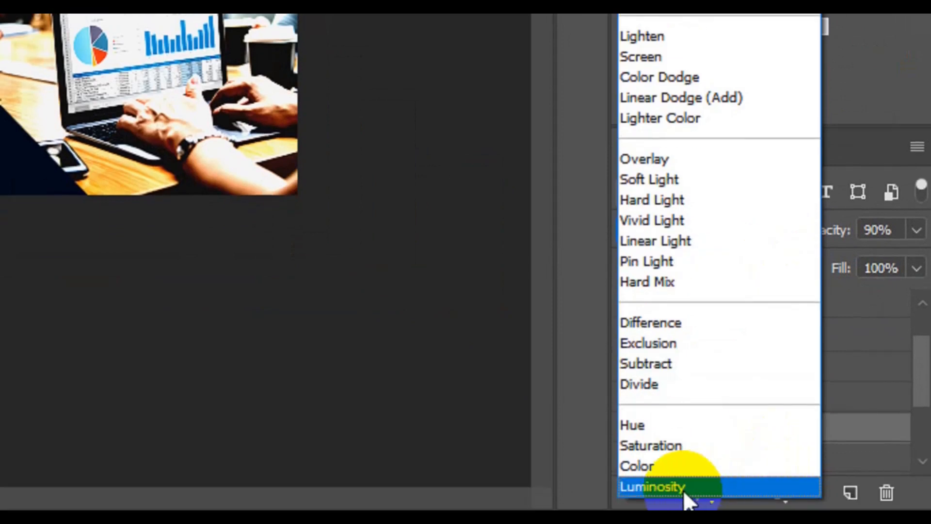
{"action": "left_click", "coordinate": [682, 488]}
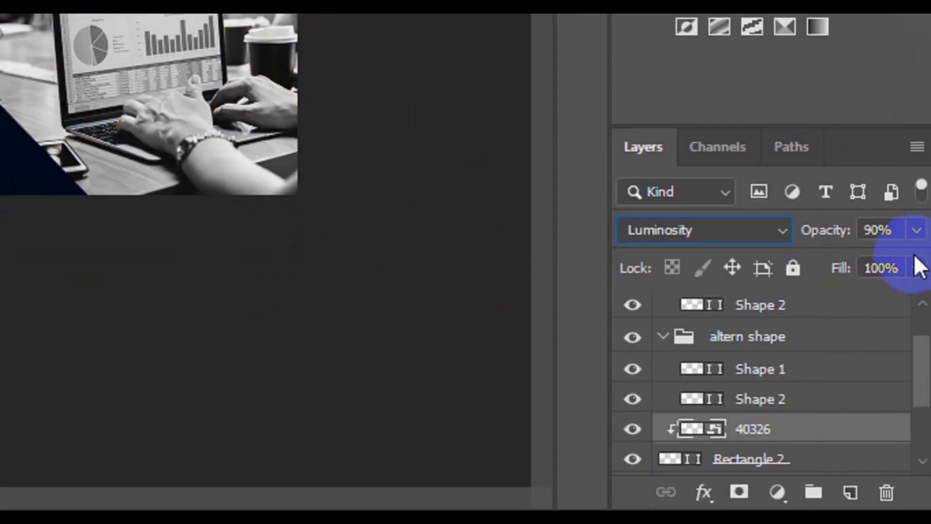
{"action": "left_click", "coordinate": [915, 229]}
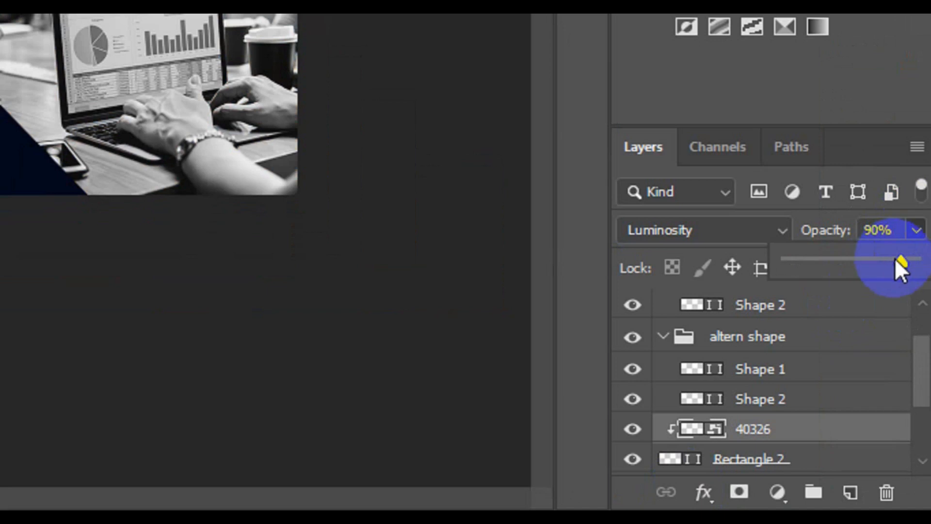
{"action": "left_click_drag", "start_coordinate": [898, 260], "coordinate": [900, 261]}
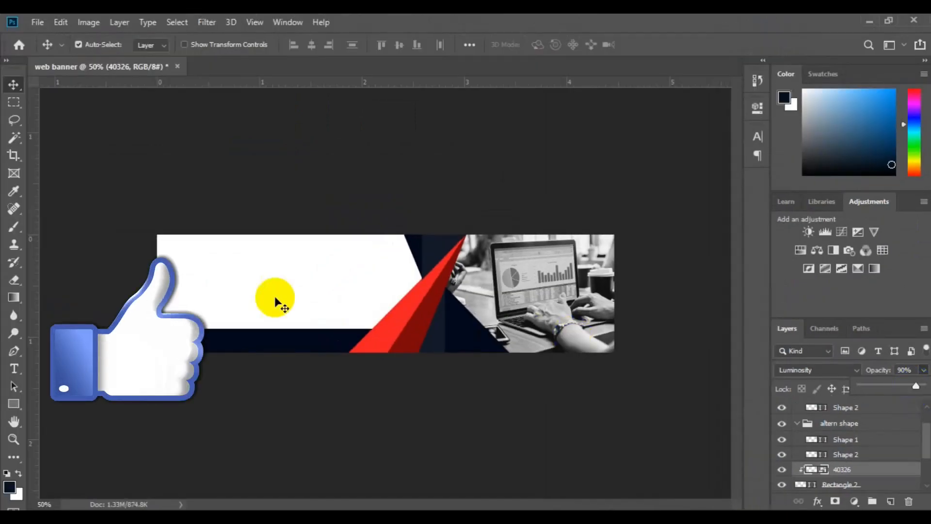
{"action": "left_click", "coordinate": [517, 289]}
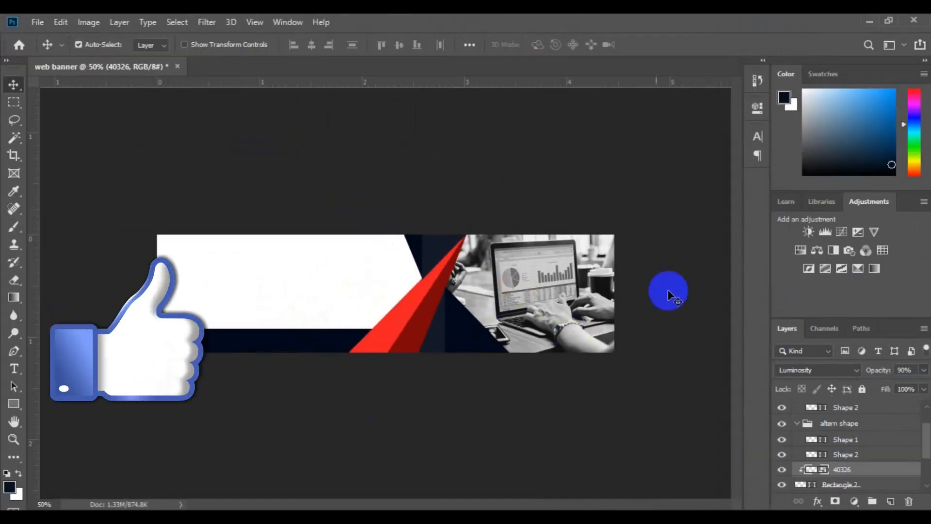
Step: Add the text BANNER DESIGN in the upper-left white area, on a layer directly above Background
{"action": "scroll", "coordinate": [924, 480], "scroll_direction": "down", "scroll_amount": 3}
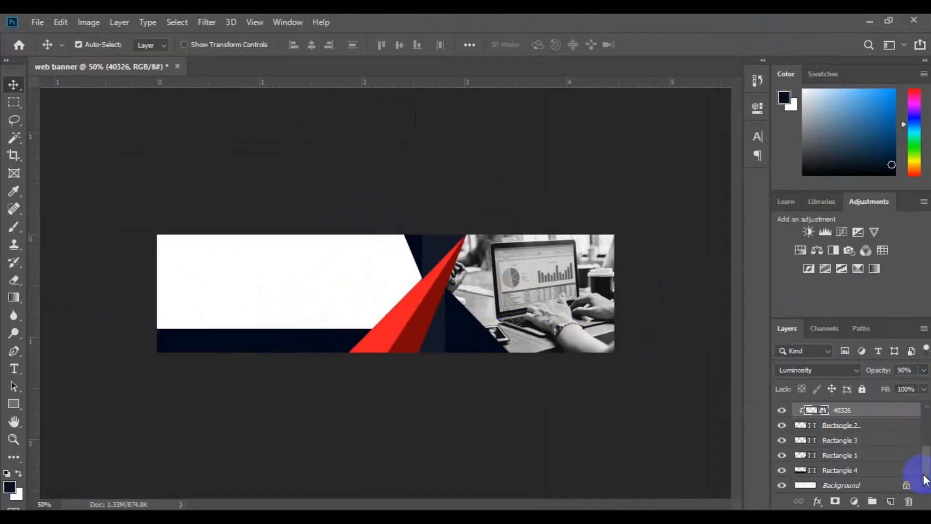
{"action": "left_click", "coordinate": [878, 477]}
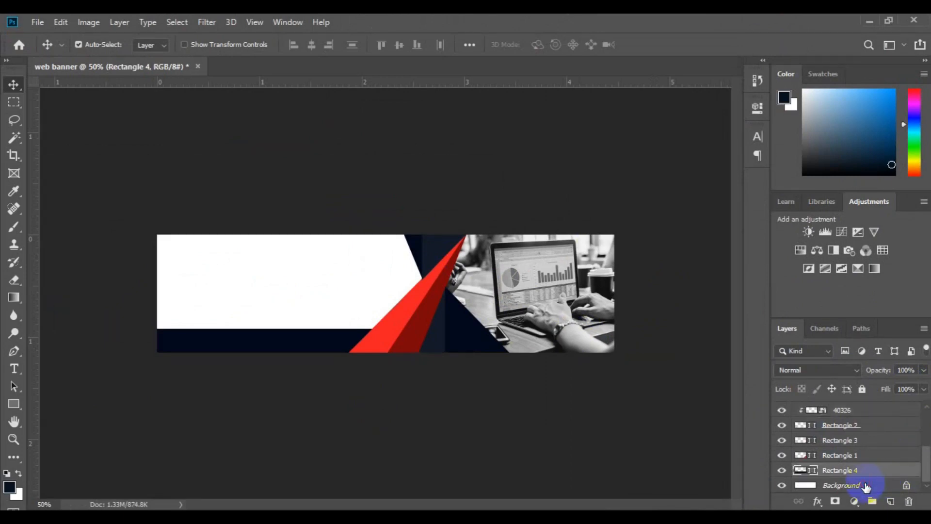
{"action": "left_click", "coordinate": [865, 487]}
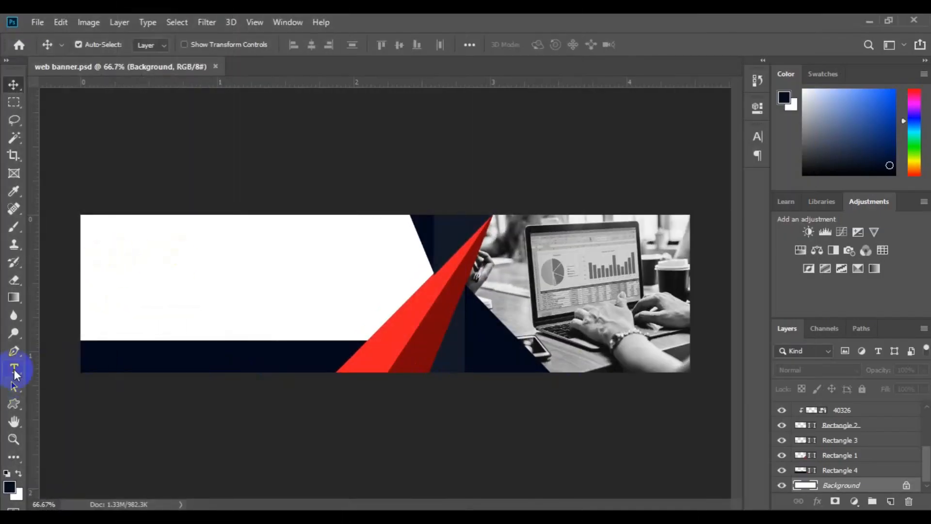
{"action": "left_click", "coordinate": [14, 368]}
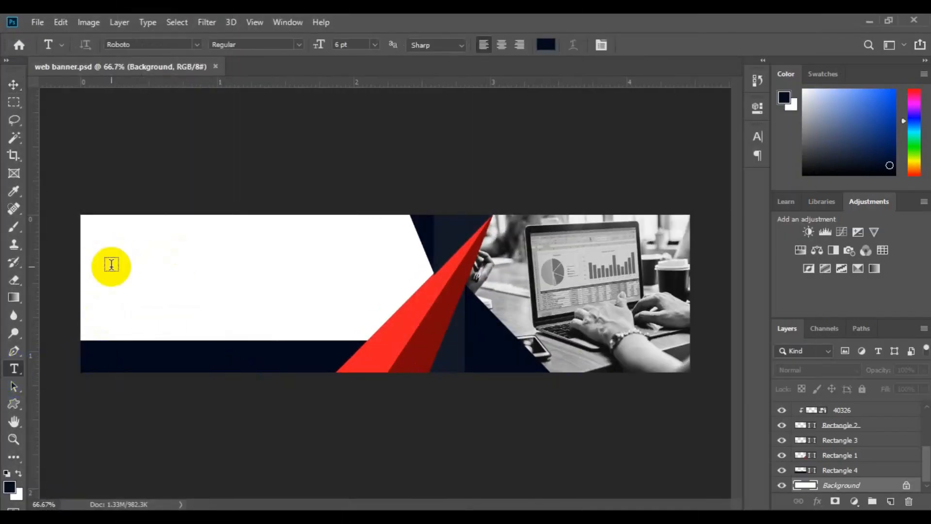
{"action": "left_click", "coordinate": [109, 251]}
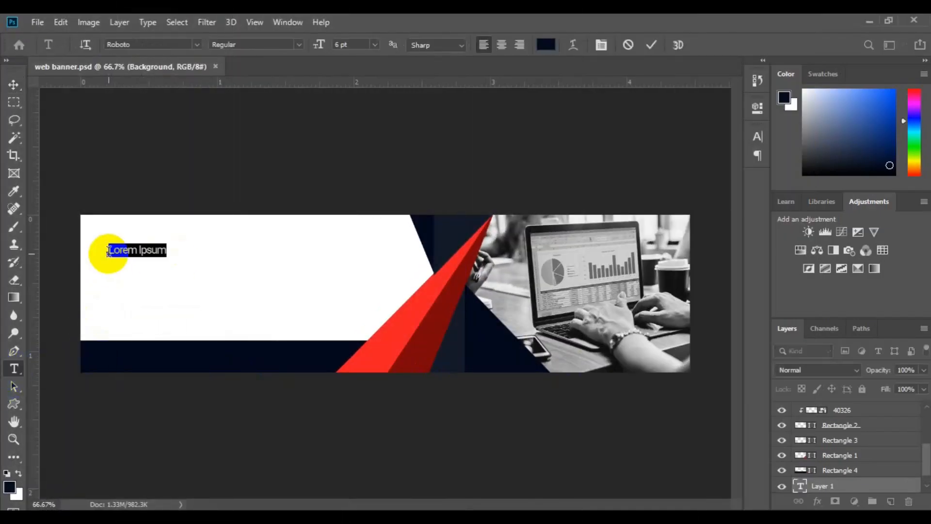
{"action": "key", "text": "ctrl+a"}
{"action": "type", "text": "BANNER DESIGN"}
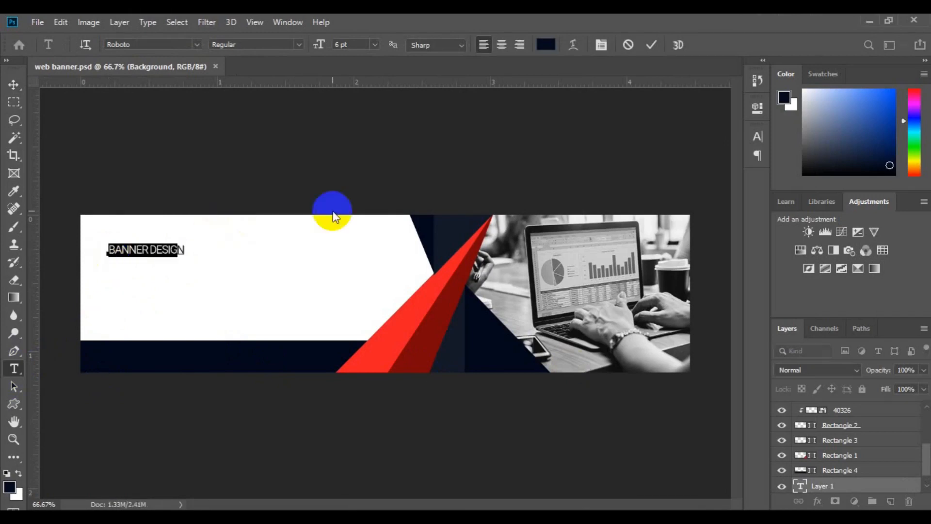
Step: Recolor the whole BANNER DESIGN text to red #ed1c24, sampled from the bright red shape
{"action": "left_click", "coordinate": [176, 249]}
{"action": "key", "text": "ctrl+a"}
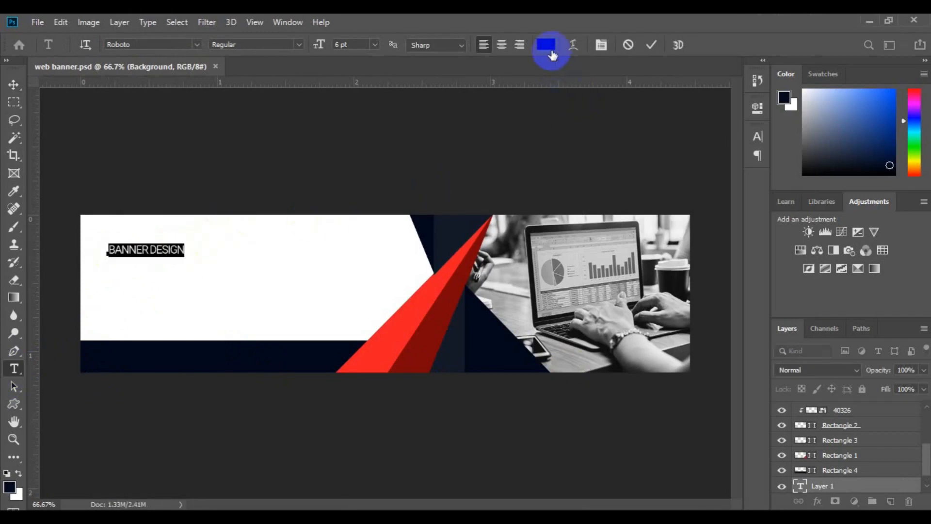
{"action": "left_click", "coordinate": [547, 45]}
{"action": "left_click", "coordinate": [407, 331]}
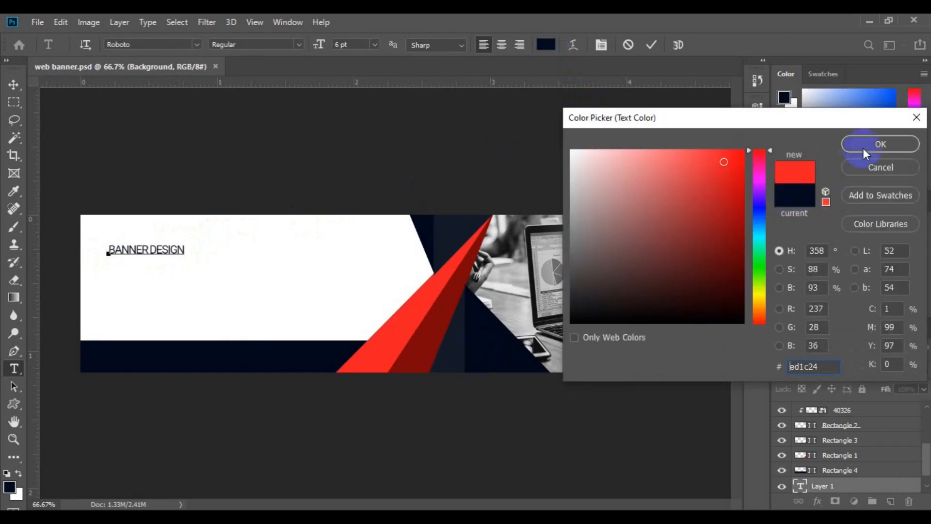
{"action": "left_click", "coordinate": [862, 145]}
Step: Set the BANNER DESIGN text's tracking to 0 and its font size to 8 pt, and commit the text
{"action": "key", "text": "ctrl+t"}
{"action": "left_click", "coordinate": [732, 185]}
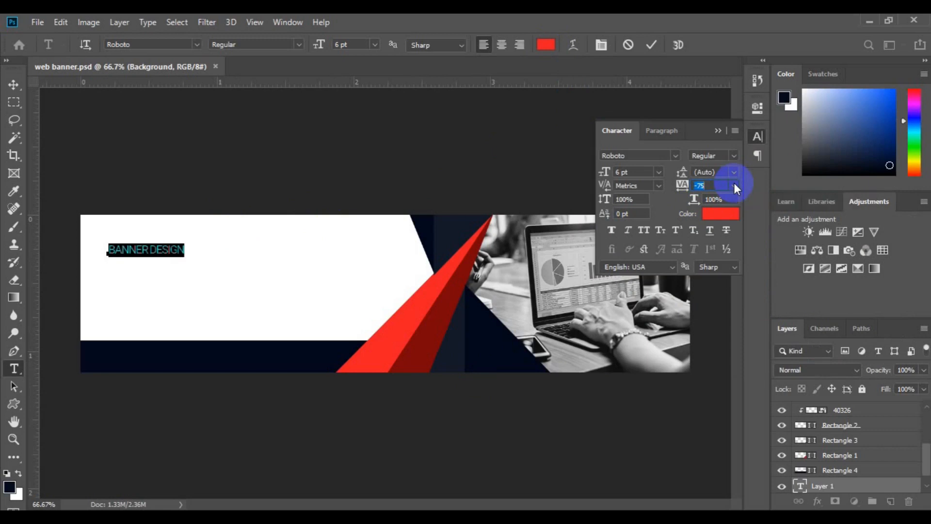
{"action": "left_click", "coordinate": [734, 185]}
{"action": "left_click", "coordinate": [722, 266]}
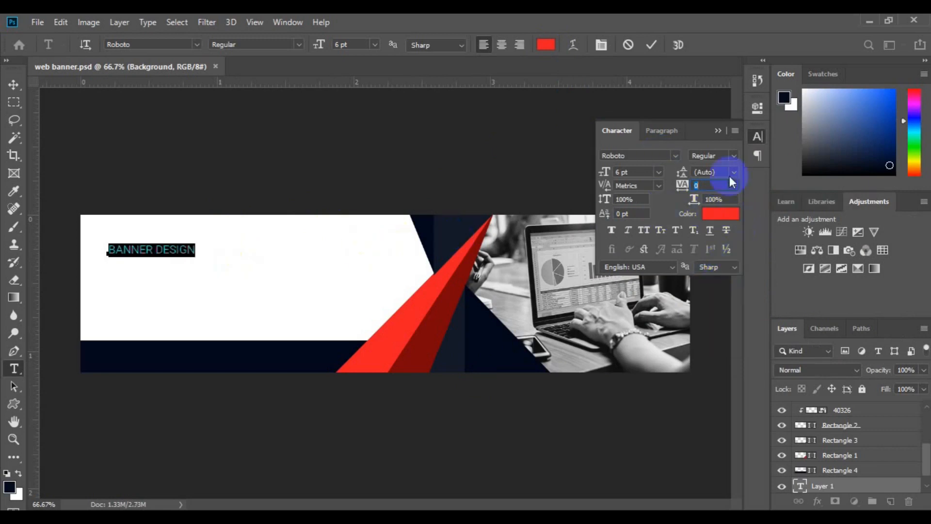
{"action": "left_click_drag", "start_coordinate": [607, 172], "coordinate": [604, 172]}
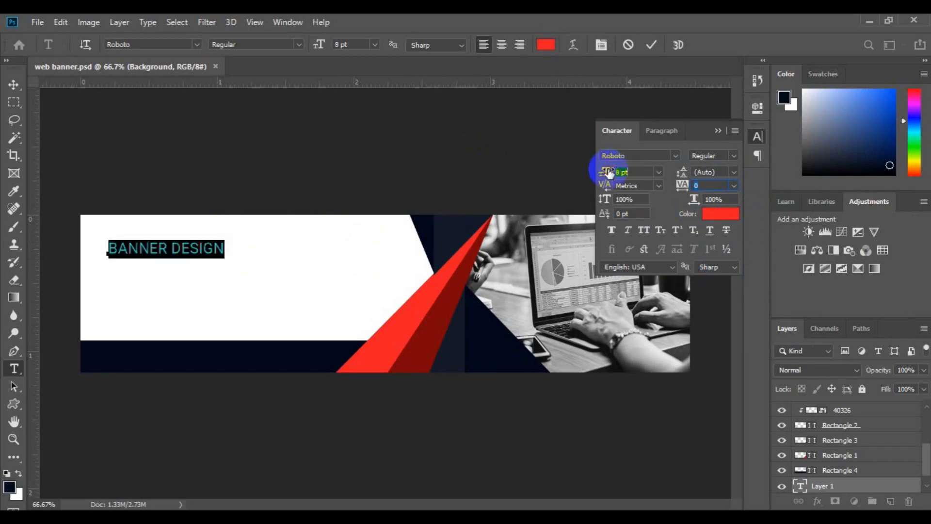
{"action": "left_click", "coordinate": [14, 85]}
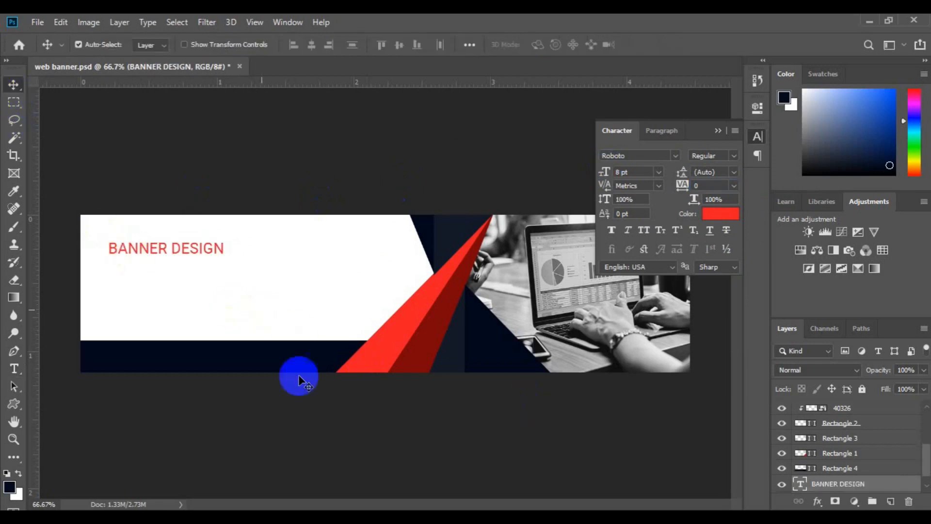
Step: Duplicate the BANNER DESIGN text directly below the original and change the copy's wording to HEADLINE
{"action": "left_click_drag", "start_coordinate": [154, 252], "coordinate": [156, 269]}
{"action": "left_click", "coordinate": [14, 369]}
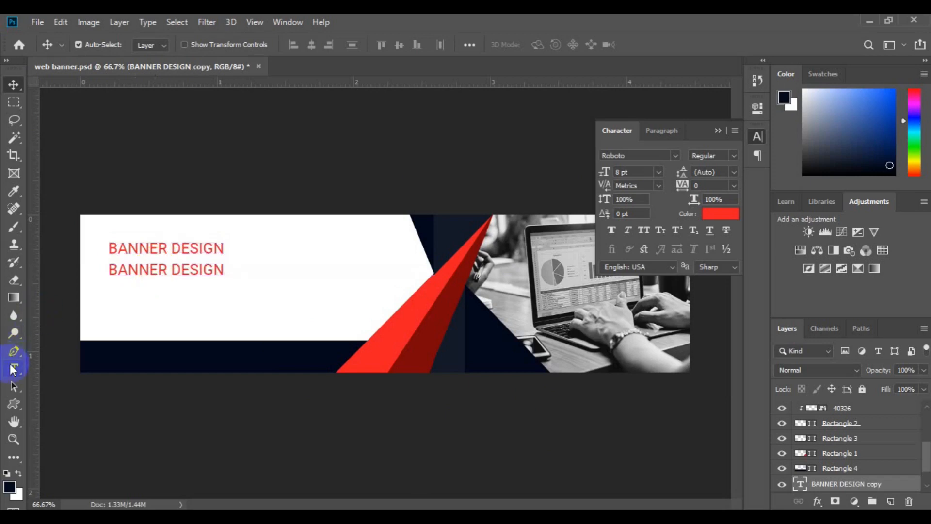
{"action": "left_click", "coordinate": [137, 271]}
{"action": "key", "text": "ctrl+a"}
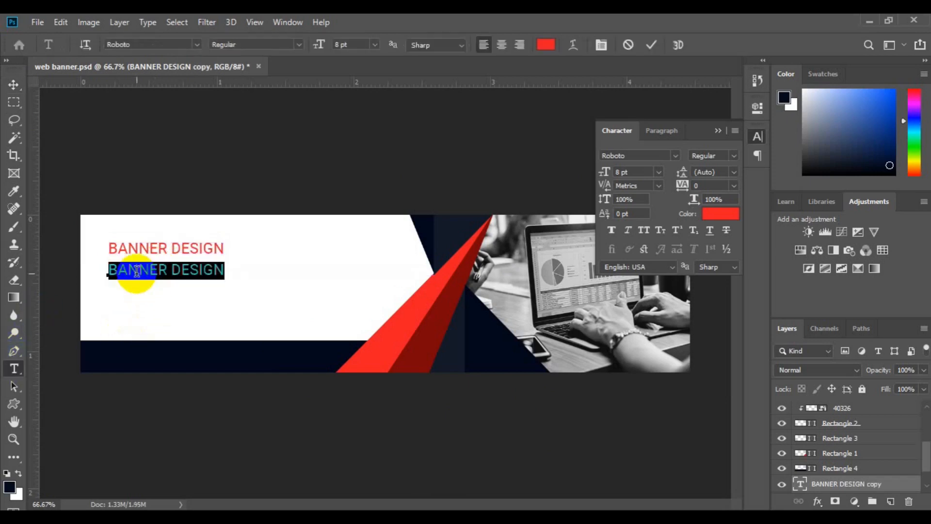
{"action": "left_click", "coordinate": [137, 270]}
{"action": "triple_click", "coordinate": [137, 271]}
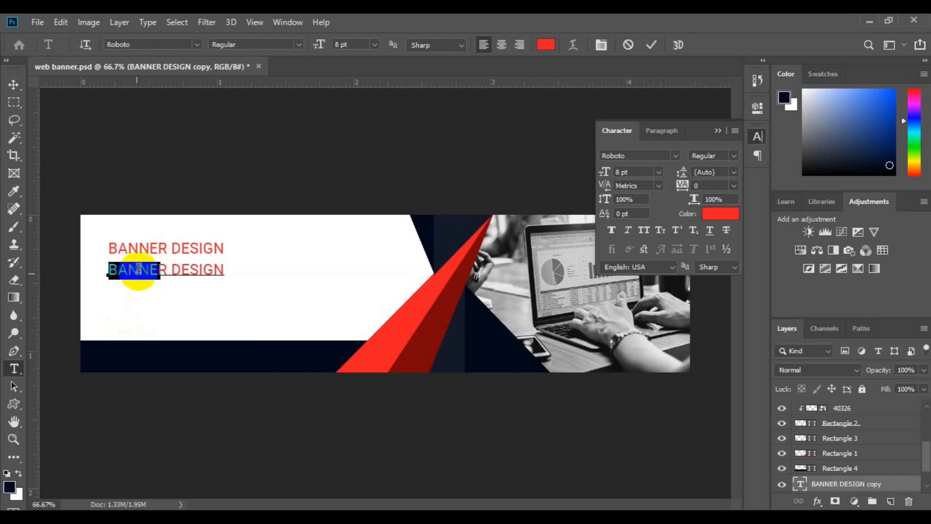
{"action": "type", "text": "HEADLINE"}
{"action": "left_click_drag", "start_coordinate": [242, 193], "coordinate": [240, 192]}
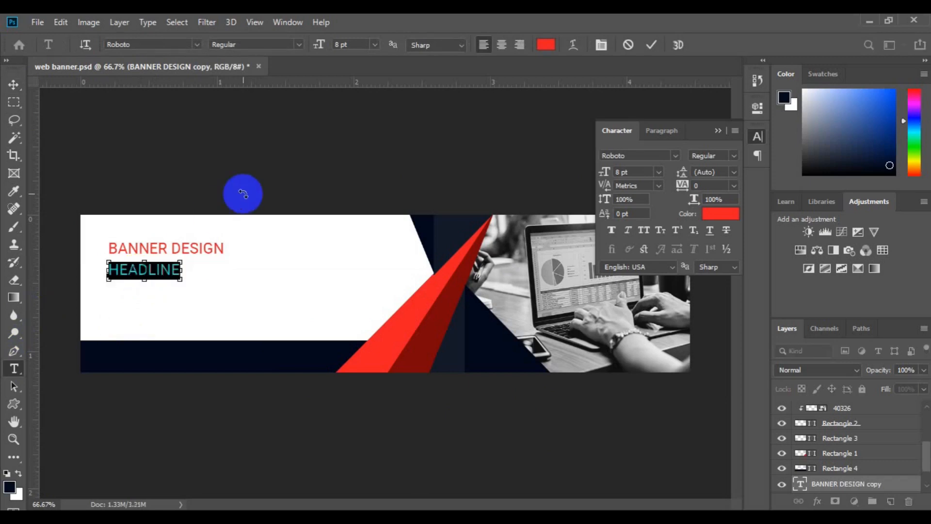
Step: Set the HEADLINE text to Roboto Black and recolor it navy, sampled from the dark bar along the banner's bottom
{"action": "left_click", "coordinate": [299, 45]}
{"action": "left_click", "coordinate": [286, 166]}
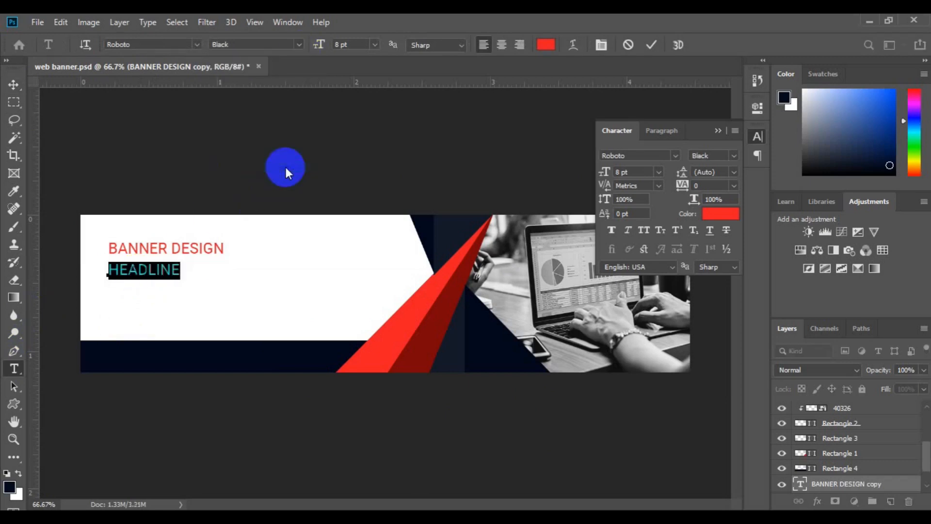
{"action": "left_click", "coordinate": [544, 45]}
{"action": "left_click", "coordinate": [284, 361]}
{"action": "left_click", "coordinate": [866, 146]}
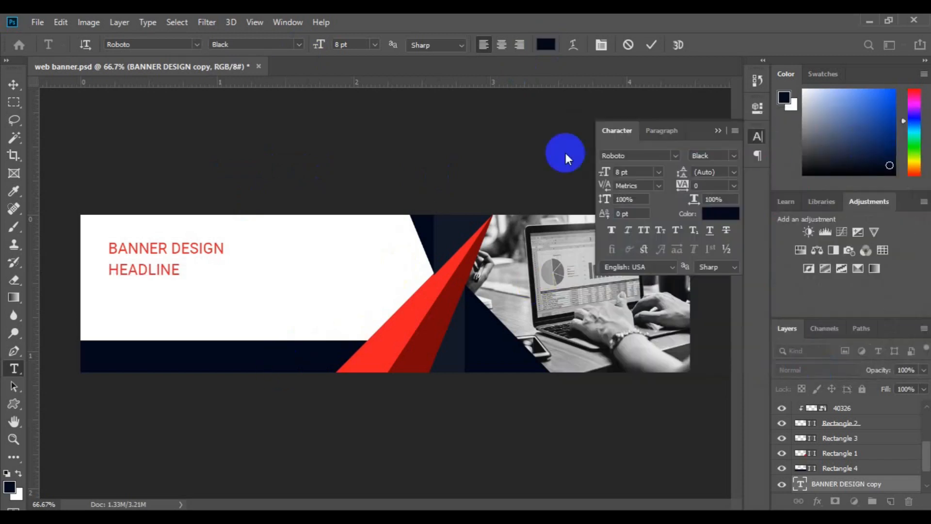
Step: Set the HEADLINE text's font size to 17 pt and reposition it directly beneath BANNER DESIGN
{"action": "left_click_drag", "start_coordinate": [322, 46], "coordinate": [325, 49]}
{"action": "left_click", "coordinate": [14, 84]}
{"action": "left_click_drag", "start_coordinate": [178, 273], "coordinate": [178, 282]}
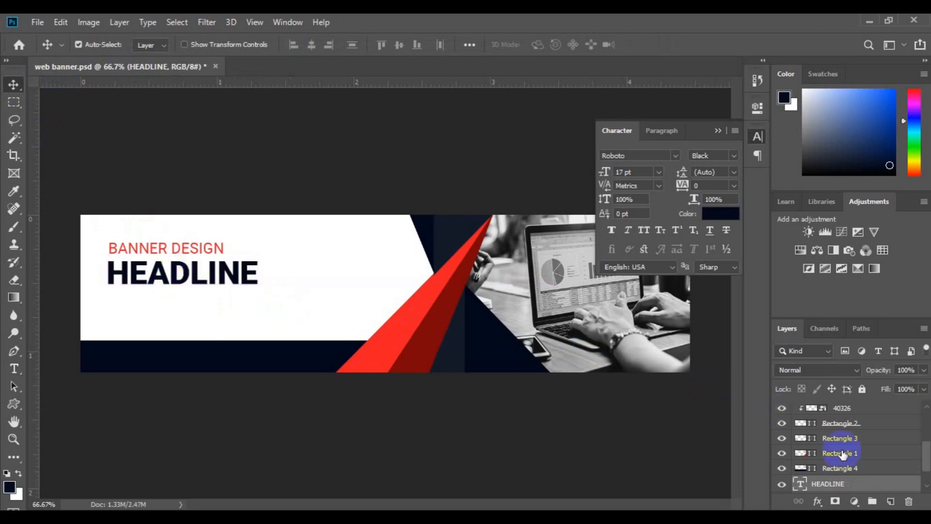
Step: Align the left edges of the HEADLINE and BANNER DESIGN layers and put both in a group named TEXT
{"action": "scroll", "coordinate": [824, 436], "scroll_direction": "down", "scroll_amount": 2}
{"action": "key", "text": "ctrl"}
{"action": "left_click", "coordinate": [867, 469], "text": "ctrl"}
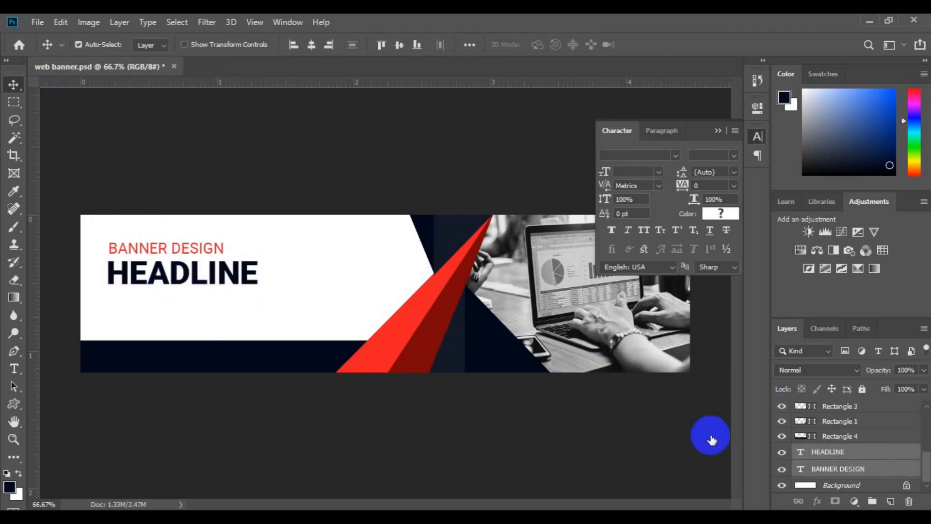
{"action": "left_click", "coordinate": [293, 52]}
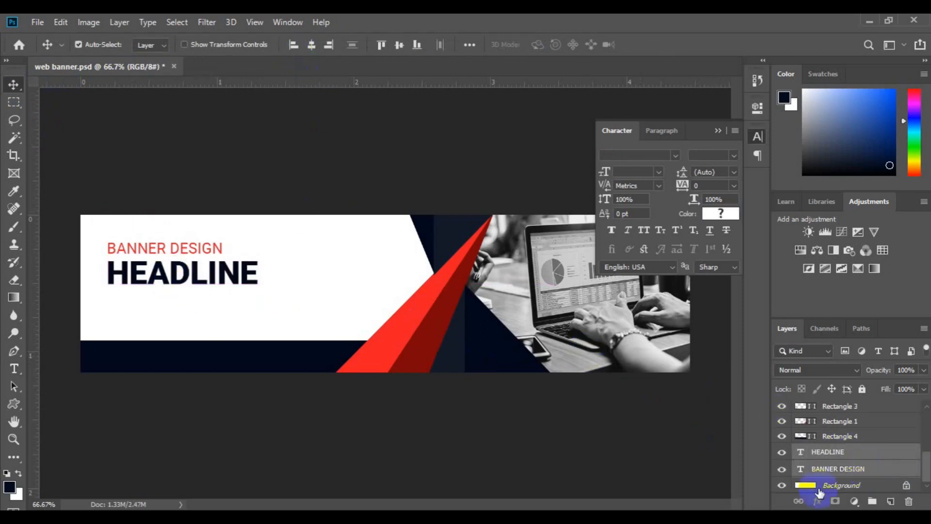
{"action": "left_click", "coordinate": [872, 501]}
{"action": "double_click", "coordinate": [833, 468]}
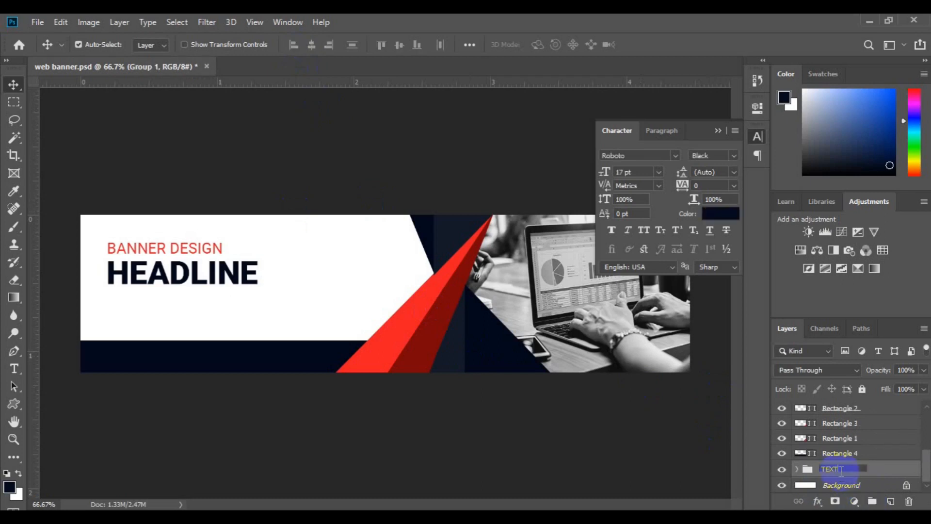
{"action": "left_click", "coordinate": [527, 421]}
{"action": "left_click", "coordinate": [14, 369]}
{"action": "left_click_drag", "start_coordinate": [127, 286], "coordinate": [325, 329]}
{"action": "left_click", "coordinate": [15, 85]}
{"action": "left_click", "coordinate": [827, 467]}
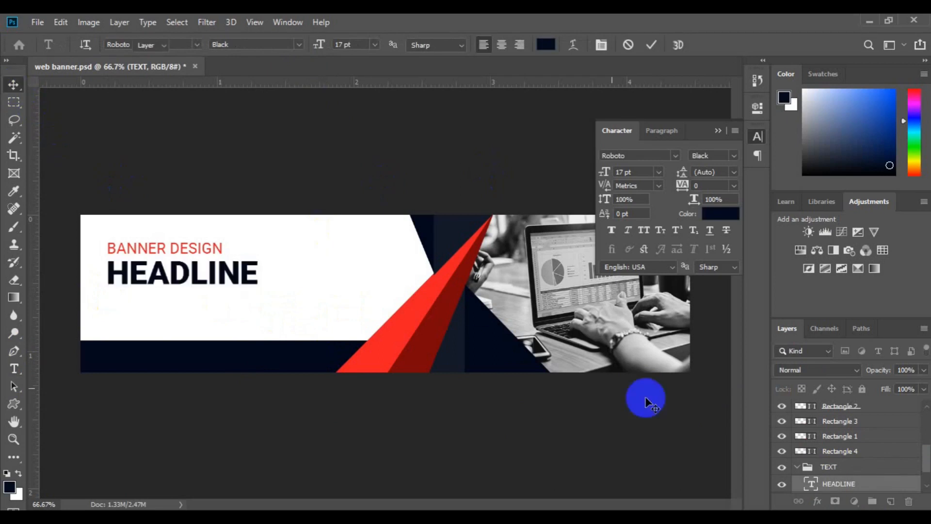
Step: Add a paragraph text box below HEADLINE on a new layer above the TEXT group, with placeholder text beginning TheLorem ipsum
{"action": "left_click", "coordinate": [797, 467]}
{"action": "left_click", "coordinate": [889, 501]}
{"action": "left_click", "coordinate": [14, 368]}
{"action": "left_click_drag", "start_coordinate": [103, 291], "coordinate": [330, 334]}
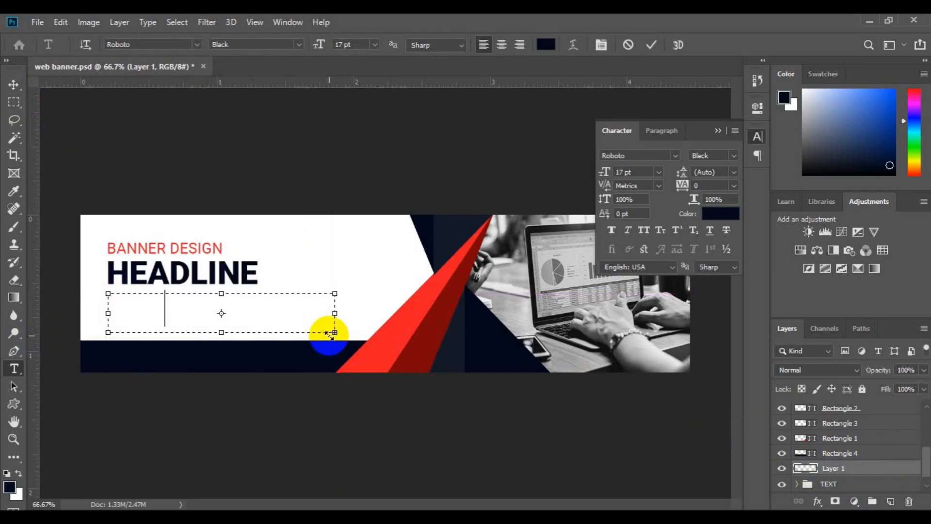
{"action": "type", "text": "TheLorem"}
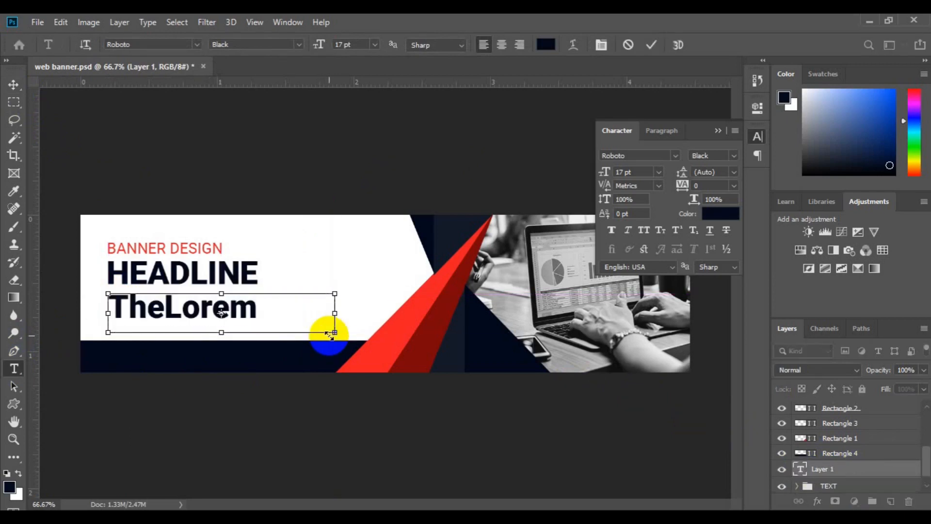
Step: Set the whole placeholder paragraph to Roboto Regular at 6 pt and widen its text box slightly
{"action": "key", "text": "ctrl+a"}
{"action": "left_click", "coordinate": [732, 155]}
{"action": "left_click", "coordinate": [722, 219]}
{"action": "left_click", "coordinate": [659, 172]}
{"action": "left_click", "coordinate": [640, 202]}
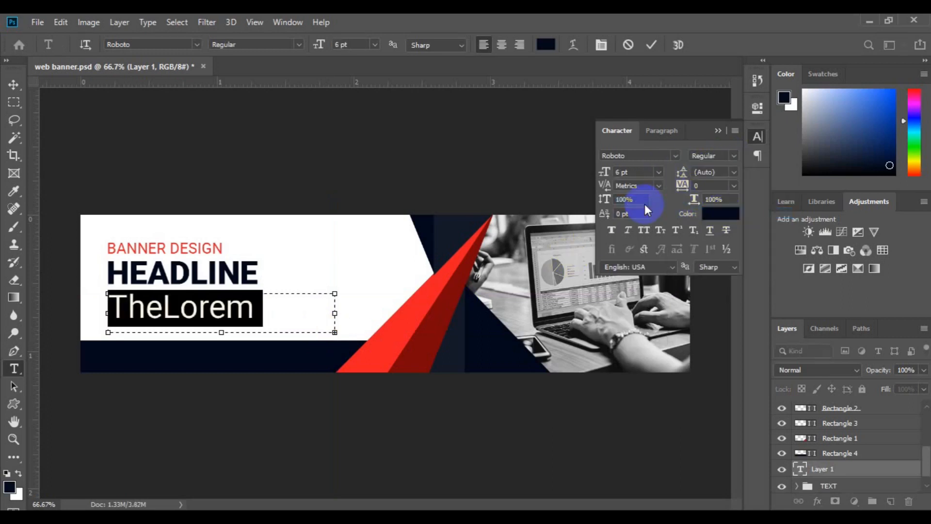
{"action": "left_click_drag", "start_coordinate": [345, 314], "coordinate": [347, 314]}
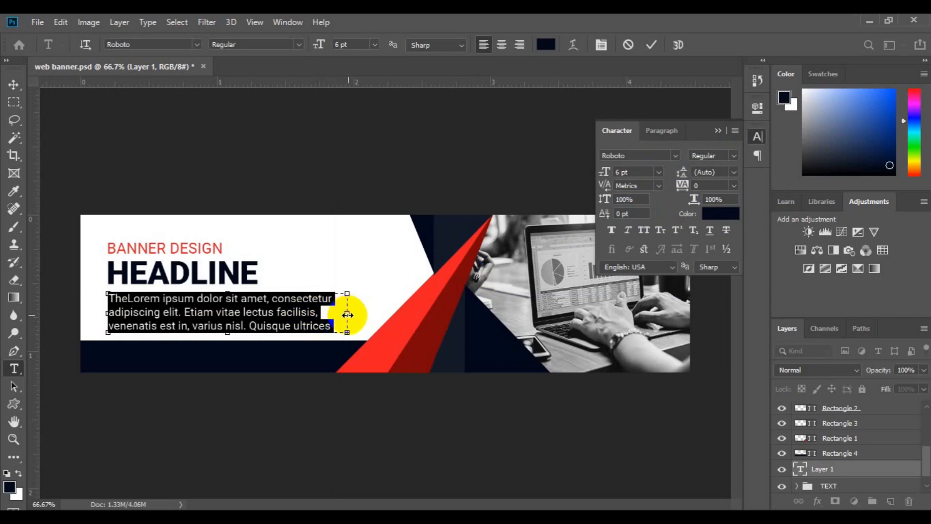
Step: Delete the surplus placeholder text following "varius nisl." in the paragraph, one line at a time
{"action": "left_click", "coordinate": [252, 325]}
{"action": "key", "text": "shift+End"}
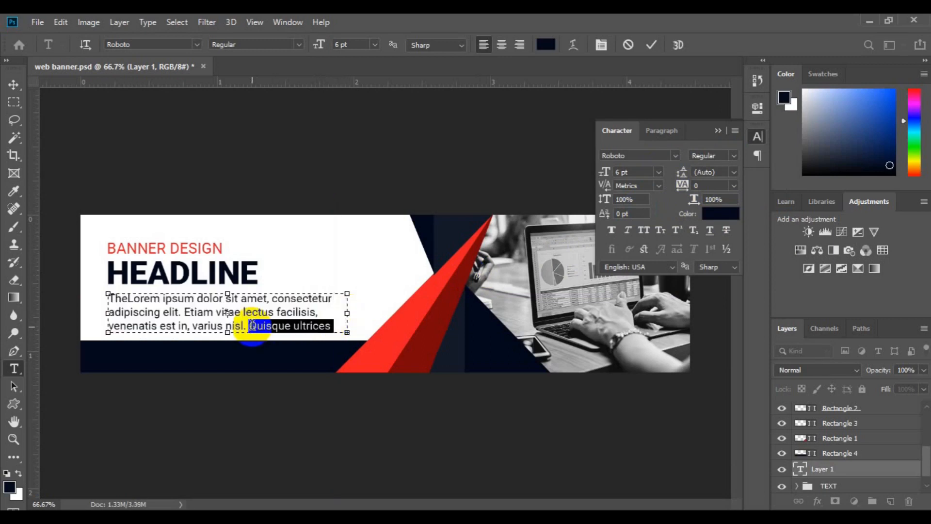
{"action": "left_click", "coordinate": [252, 325]}
{"action": "key", "text": "Delete"}
{"action": "key", "text": "shift+End"}
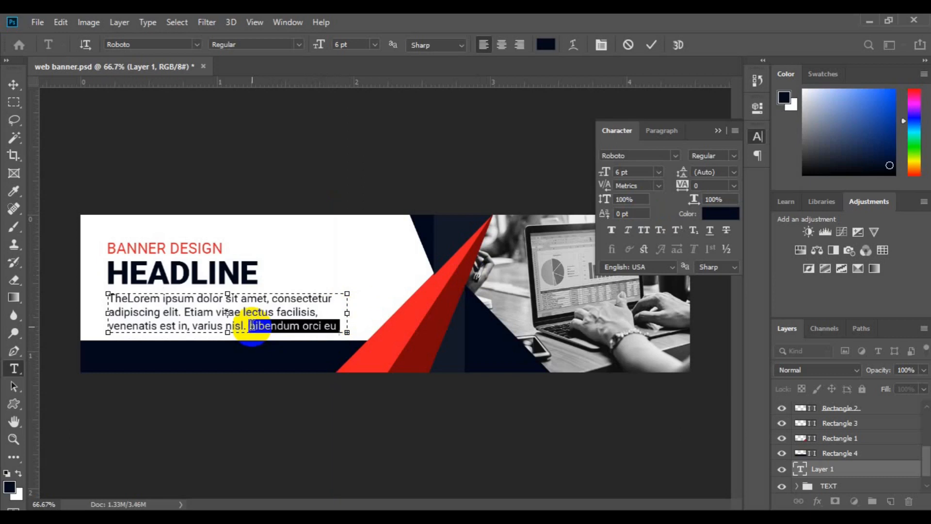
{"action": "key", "text": "Delete"}
{"action": "key", "text": "shift+End"}
{"action": "key", "text": "Delete"}
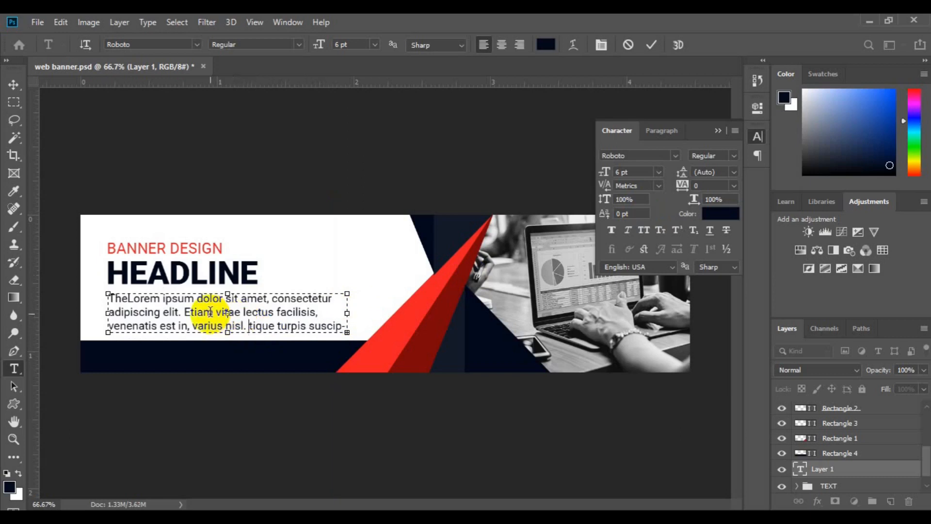
{"action": "key", "text": "shift+End"}
{"action": "key", "text": "Delete"}
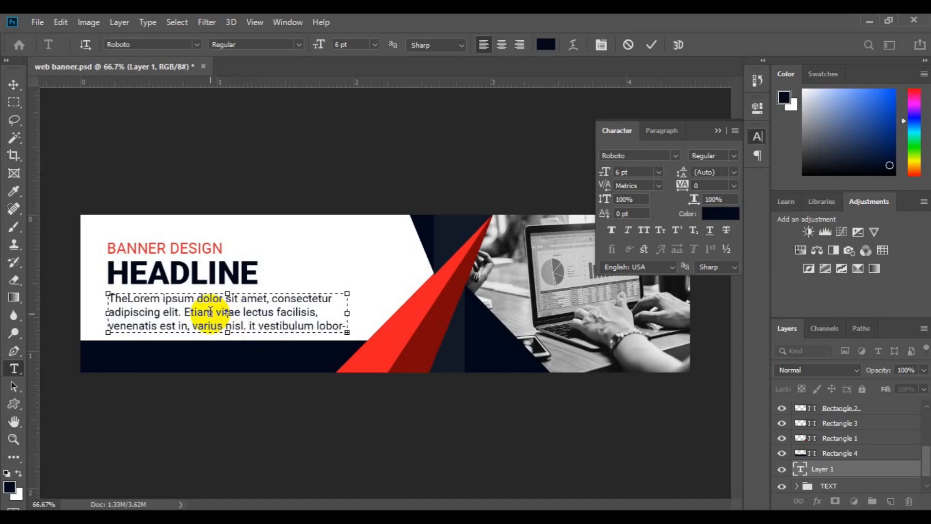
{"action": "key", "text": "shift+End"}
{"action": "key", "text": "Delete"}
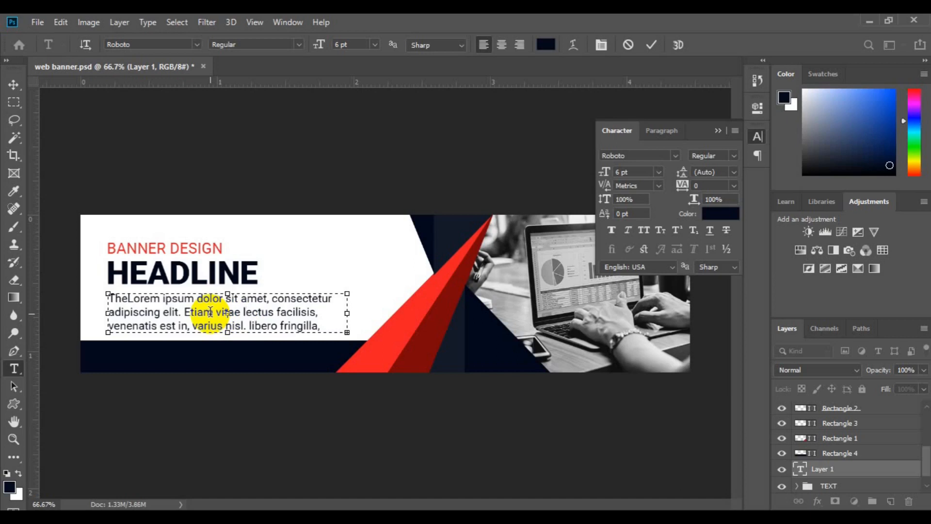
Step: Insert "the" before "lectus" in the paragraph and justify the whole text with its last line aligned left
{"action": "type", "text": "the"}
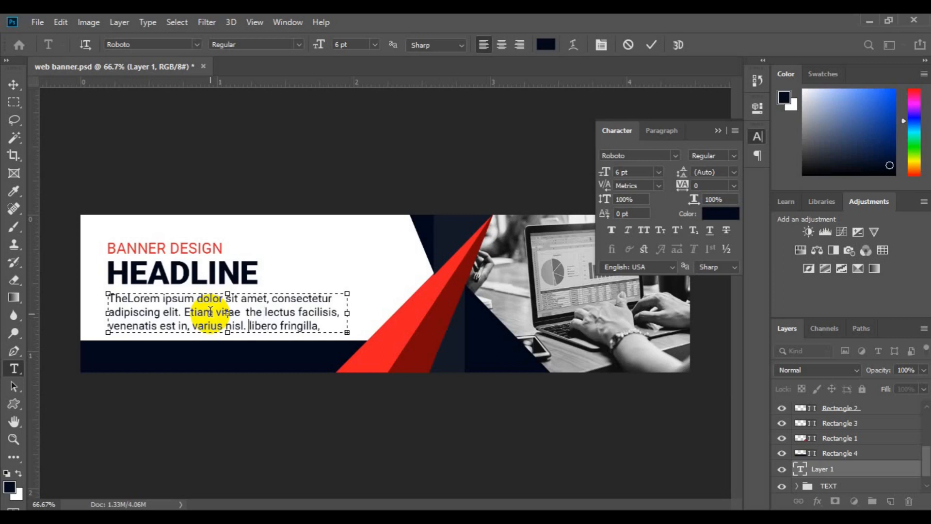
{"action": "key", "text": "shift+End"}
{"action": "key", "text": "Delete"}
{"action": "key", "text": "ctrl+a"}
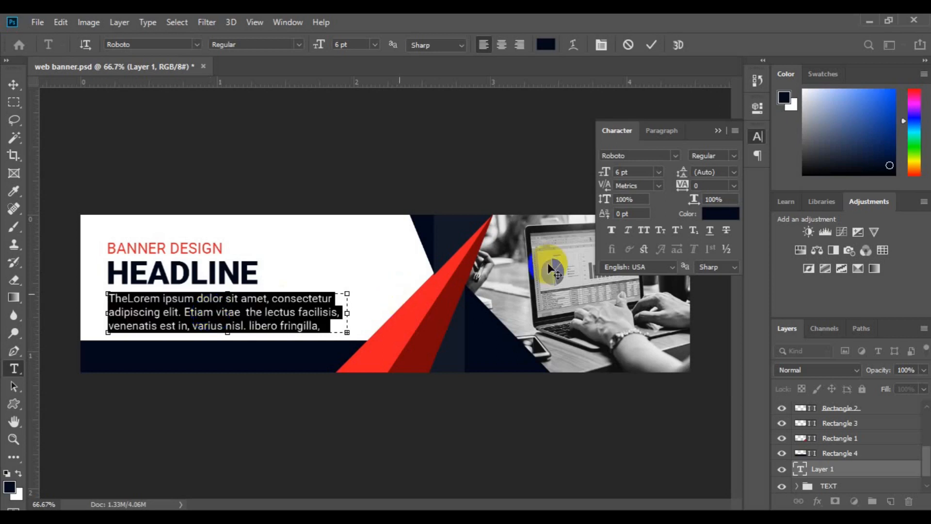
{"action": "left_click", "coordinate": [673, 131]}
{"action": "left_click", "coordinate": [673, 153]}
Step: Delete the remaining text after "varius nisl." so the paragraph ends there, and commit the text
{"action": "left_click", "coordinate": [264, 324]}
{"action": "key", "text": "shift+End"}
{"action": "key", "text": "Delete"}
{"action": "key", "text": "shift+End"}
{"action": "key", "text": "Delete"}
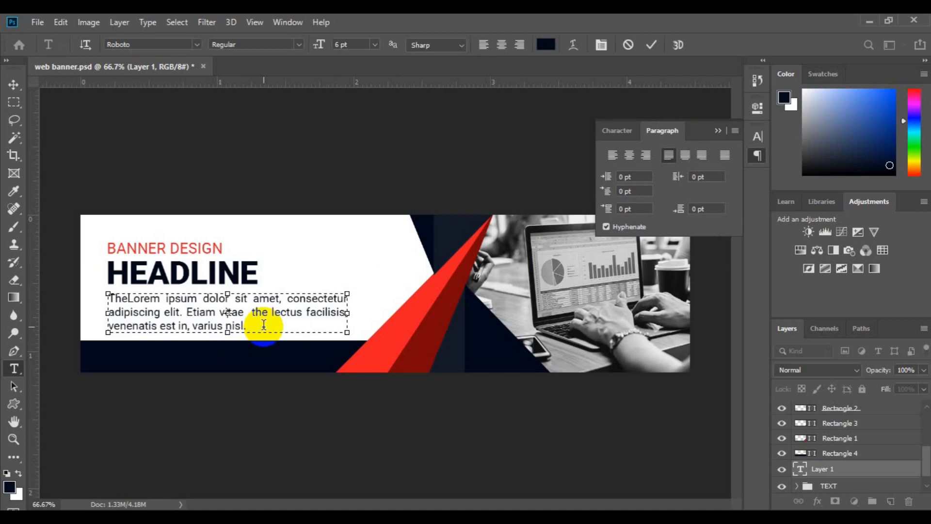
{"action": "left_click", "coordinate": [14, 85]}
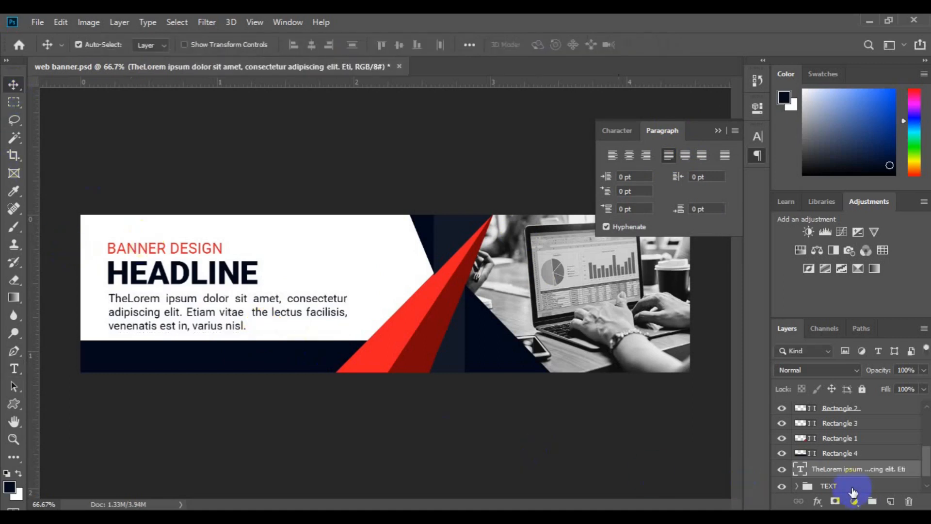
Step: Set the font size of the whole paragraph below HEADLINE to 4 pt and commit the text
{"action": "left_click", "coordinate": [847, 486], "text": "ctrl"}
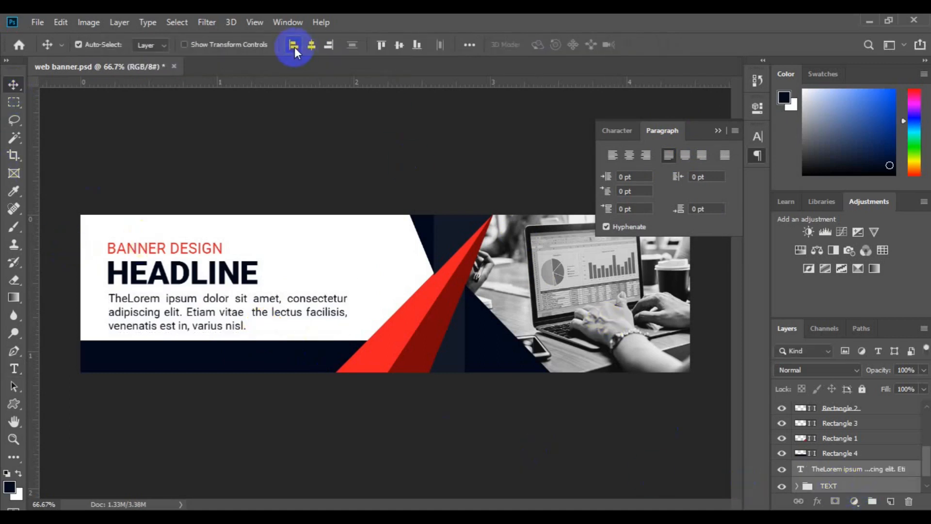
{"action": "key", "text": "ctrl+minus"}
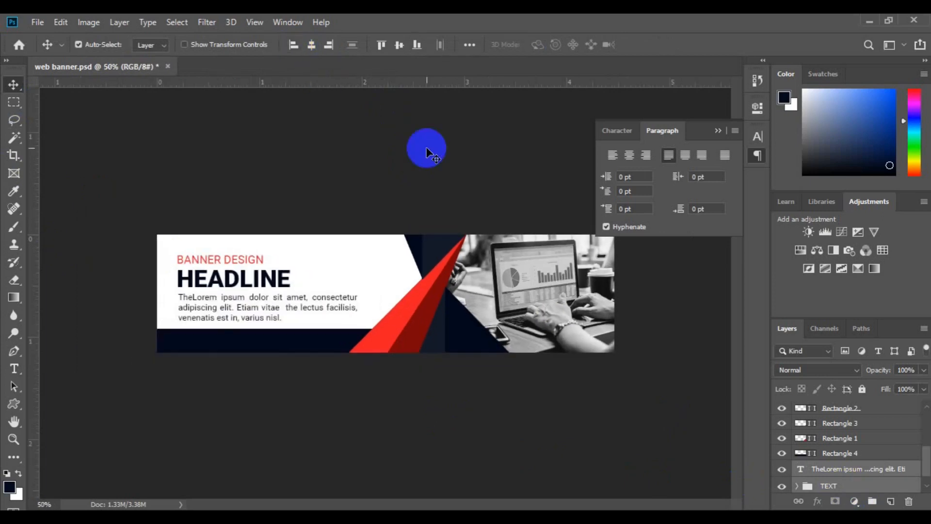
{"action": "left_click", "coordinate": [14, 368]}
{"action": "left_click", "coordinate": [238, 302]}
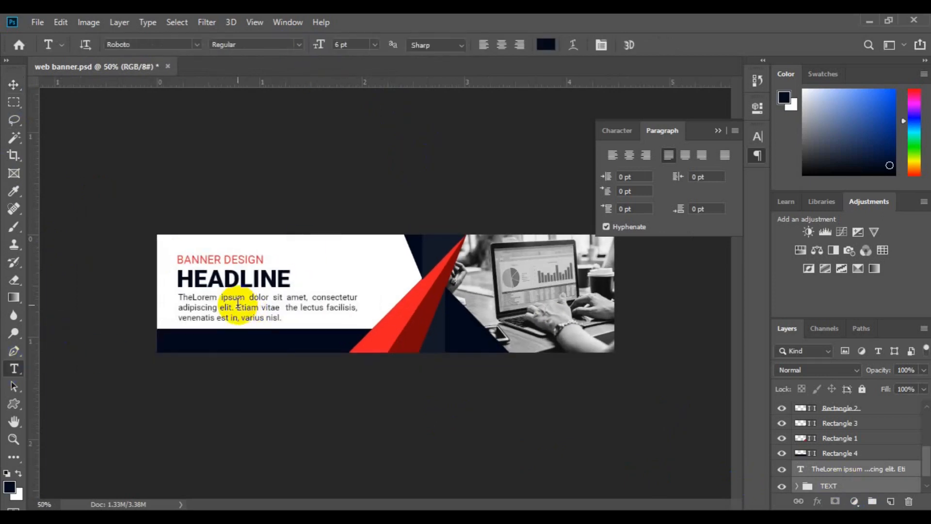
{"action": "key", "text": "ctrl+a"}
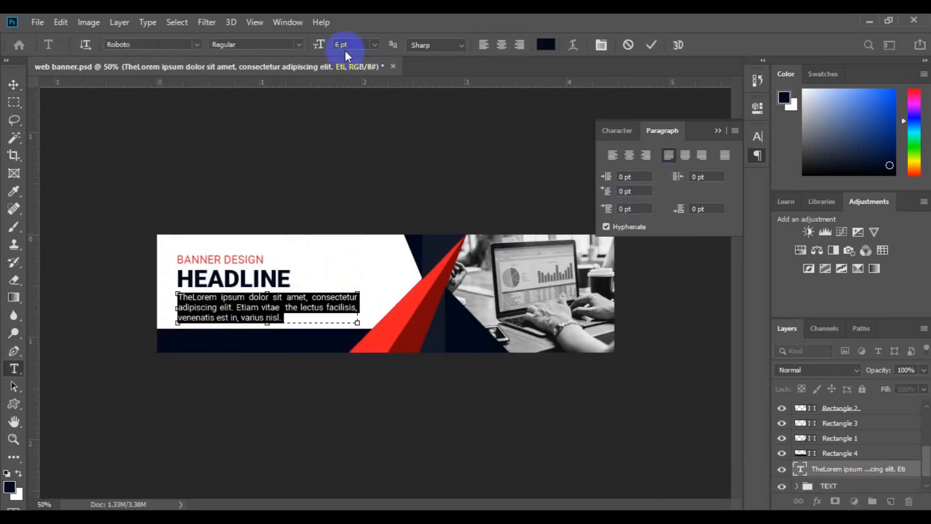
{"action": "key", "text": "Return"}
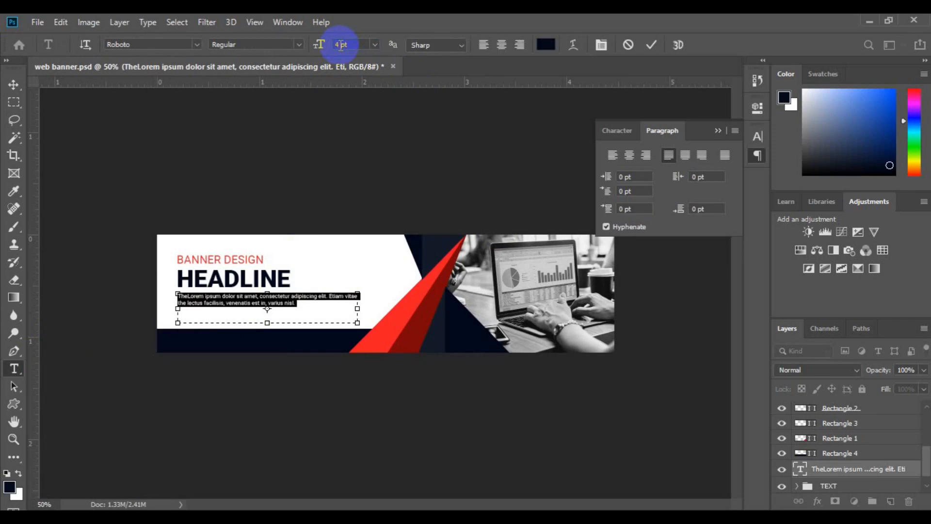
{"action": "left_click", "coordinate": [298, 301]}
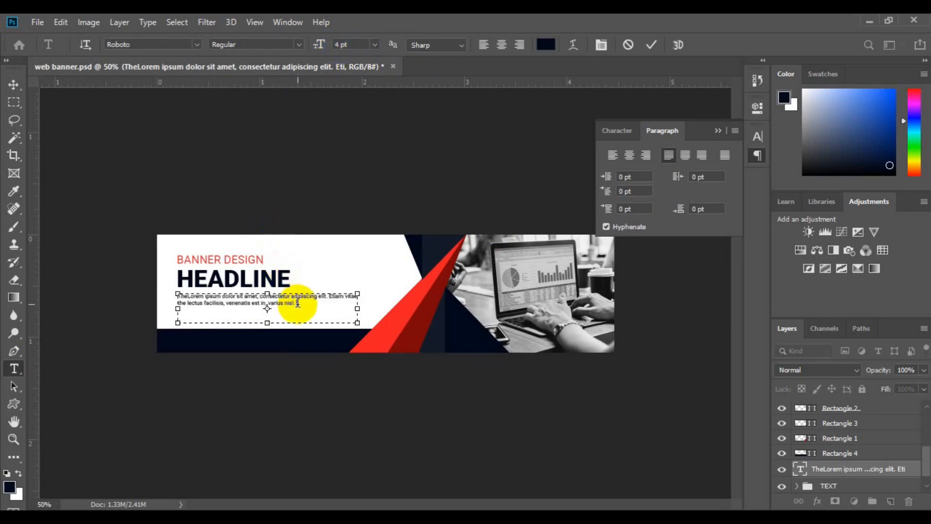
{"action": "left_click", "coordinate": [14, 86]}
{"action": "left_click", "coordinate": [412, 397]}
Step: Align the paragraph's left edge with the TEXT group and put both in a group named All text
{"action": "left_click", "coordinate": [829, 485]}
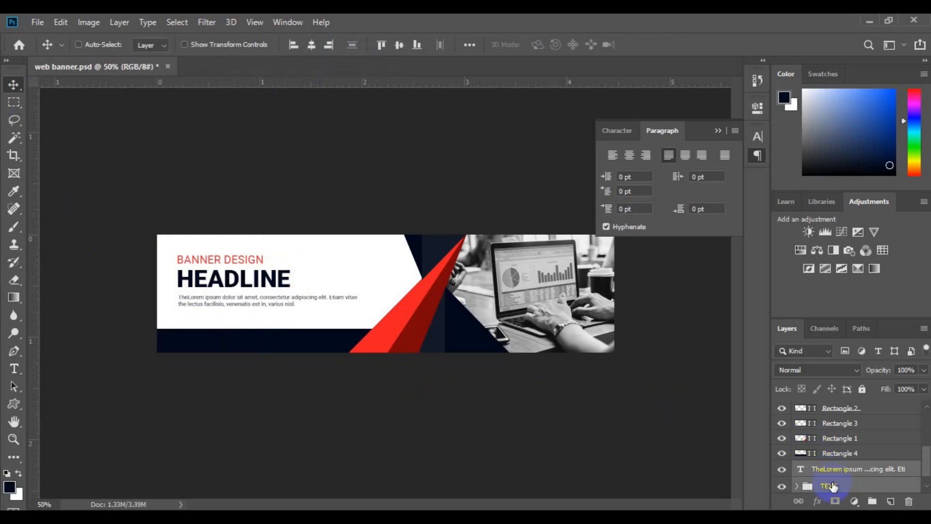
{"action": "left_click", "coordinate": [294, 48]}
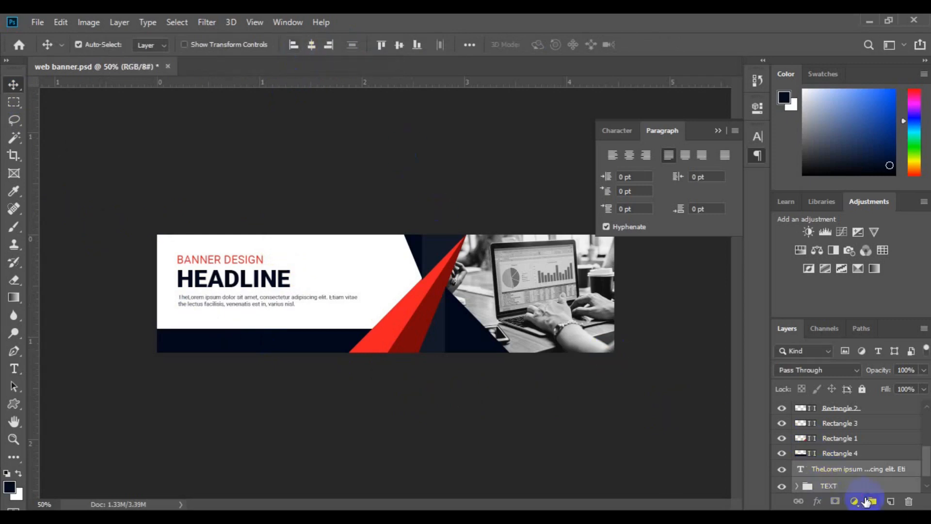
{"action": "left_click", "coordinate": [868, 502]}
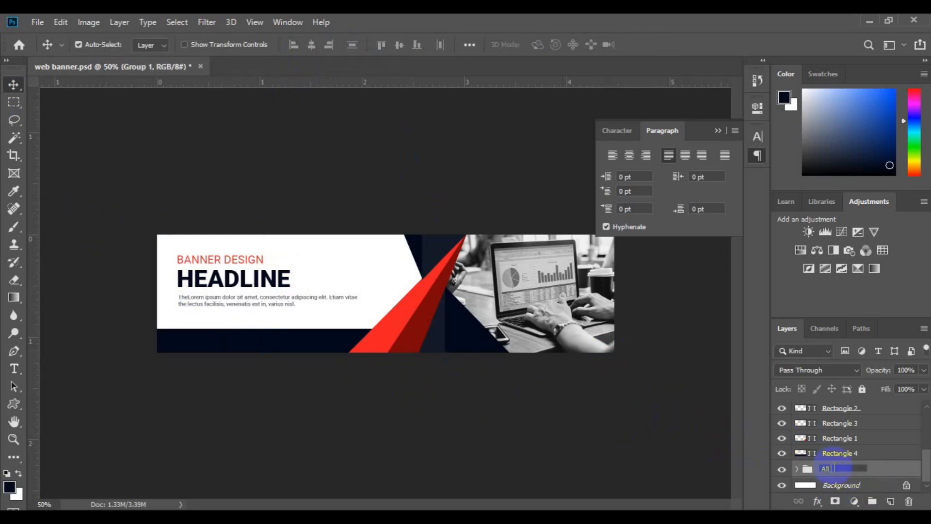
{"action": "key", "text": "Return"}
Step: Center the All text group vertically on the full canvas, and clear the canvas selection
{"action": "left_click", "coordinate": [177, 22]}
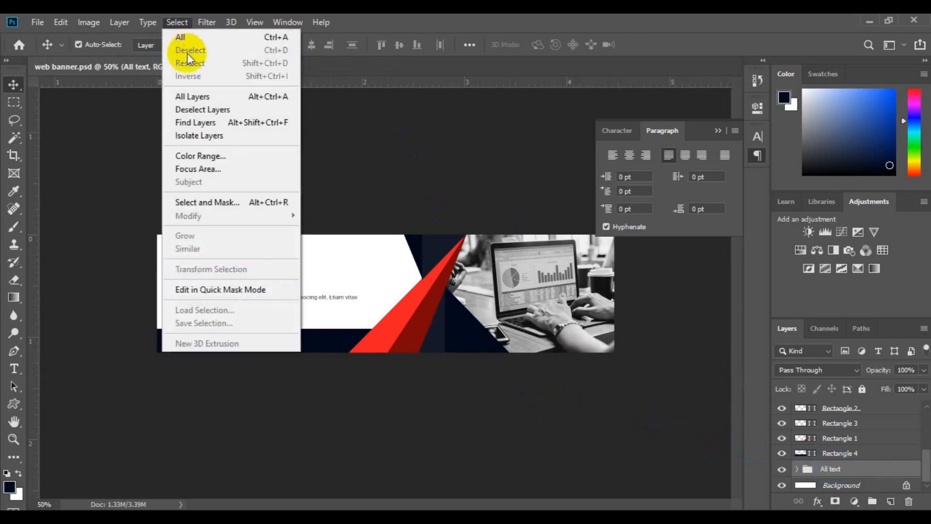
{"action": "left_click", "coordinate": [196, 38]}
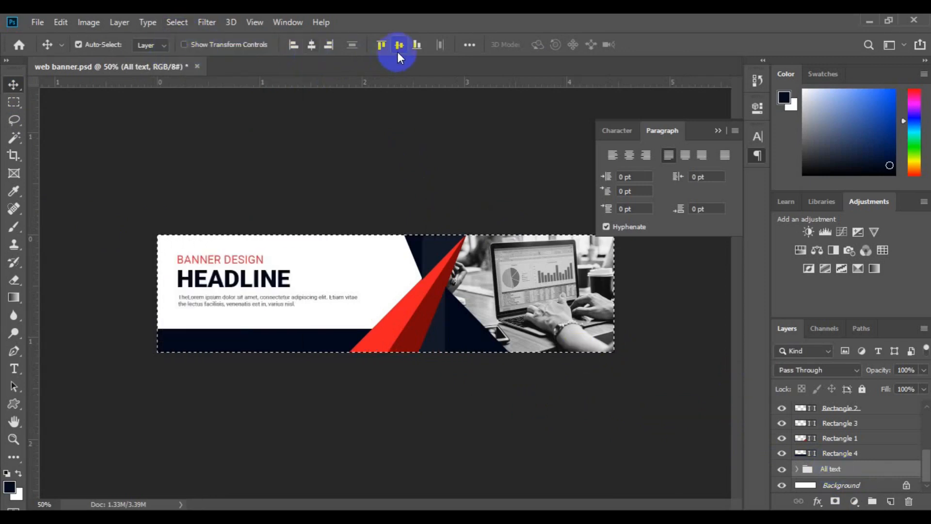
{"action": "left_click", "coordinate": [398, 51]}
{"action": "left_click", "coordinate": [177, 22]}
{"action": "left_click", "coordinate": [185, 51]}
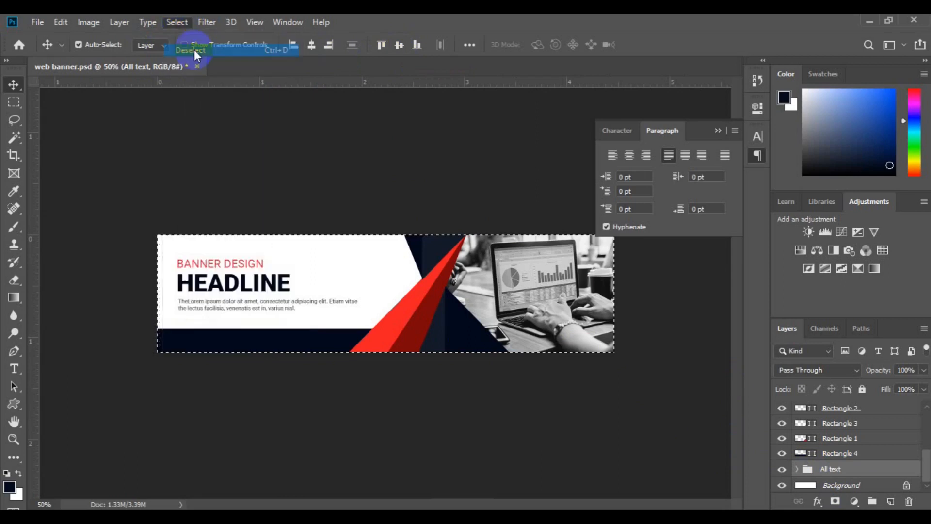
{"action": "left_click", "coordinate": [192, 345]}
{"action": "left_click", "coordinate": [890, 501]}
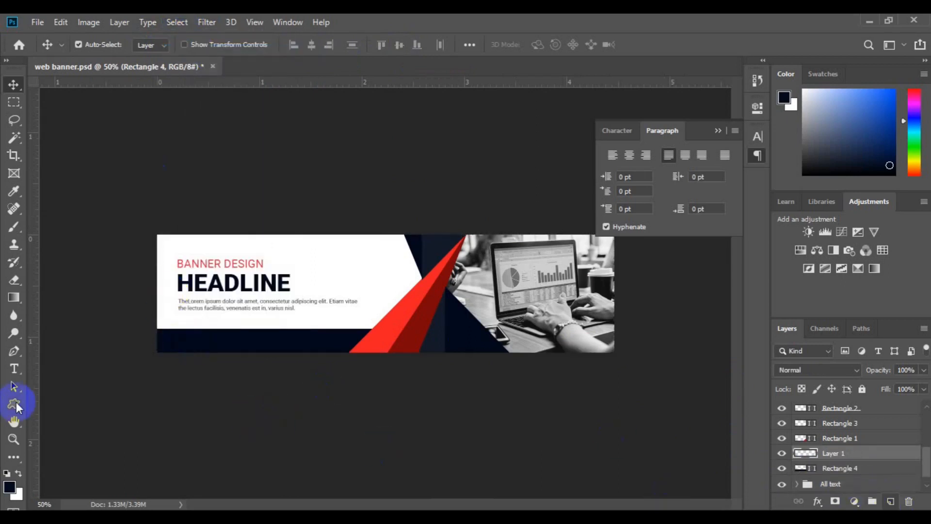
{"action": "left_click", "coordinate": [14, 370]}
{"action": "left_click", "coordinate": [179, 342]}
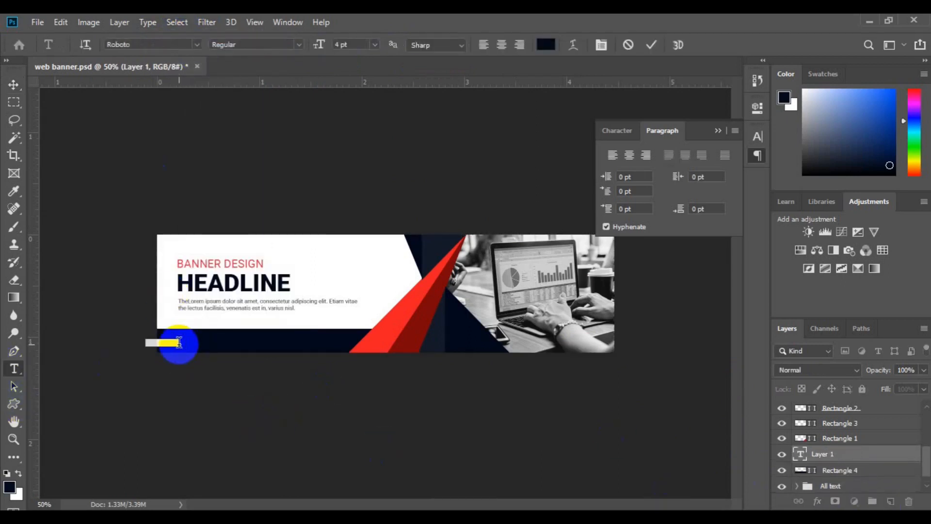
{"action": "key", "text": "BackSpace"}
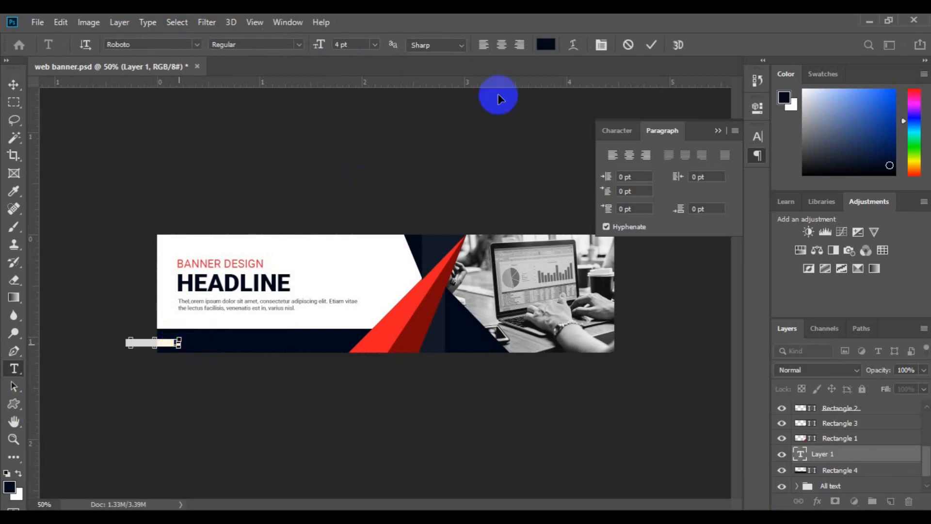
{"action": "left_click", "coordinate": [546, 45]}
{"action": "left_click", "coordinate": [363, 274]}
{"action": "left_click", "coordinate": [879, 143]}
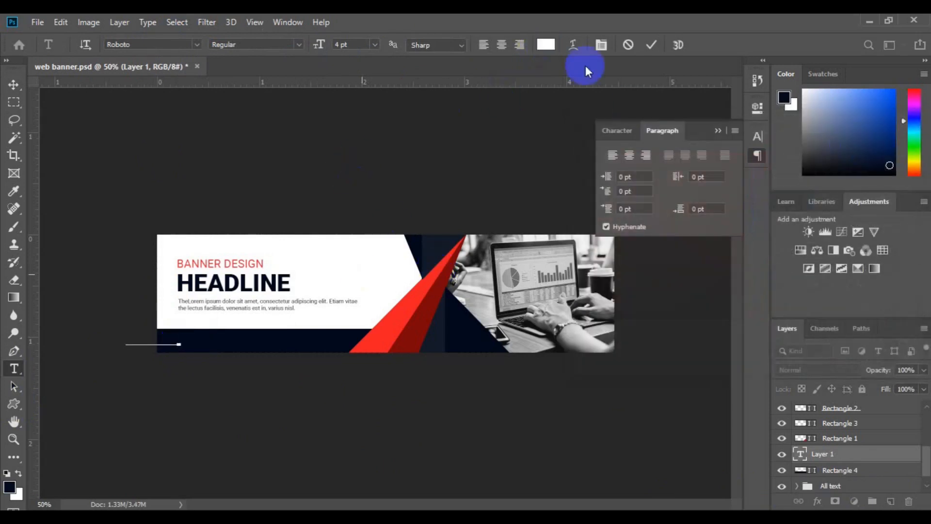
Step: Set the website text's font size to 6 pt and its tracking to 200, and commit the text
{"action": "left_click", "coordinate": [616, 130]}
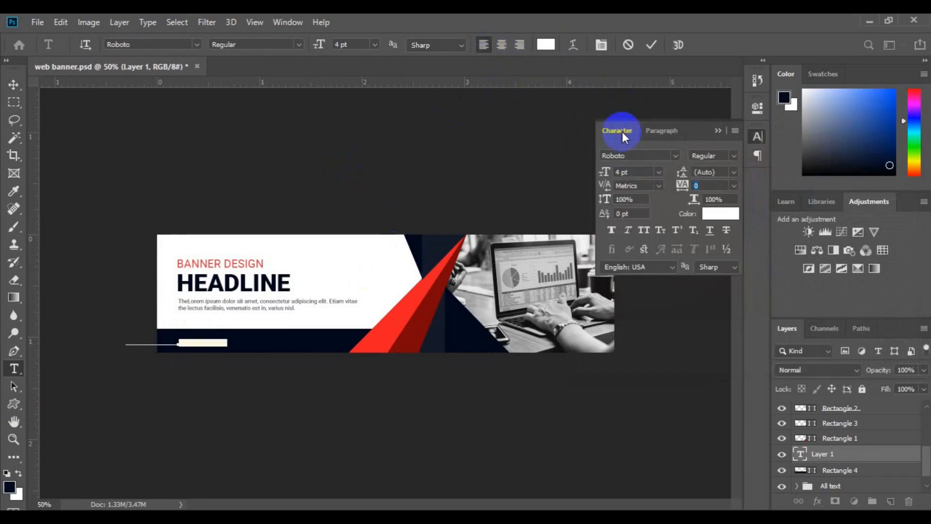
{"action": "left_click_drag", "start_coordinate": [603, 176], "coordinate": [605, 174]}
{"action": "left_click", "coordinate": [734, 185]}
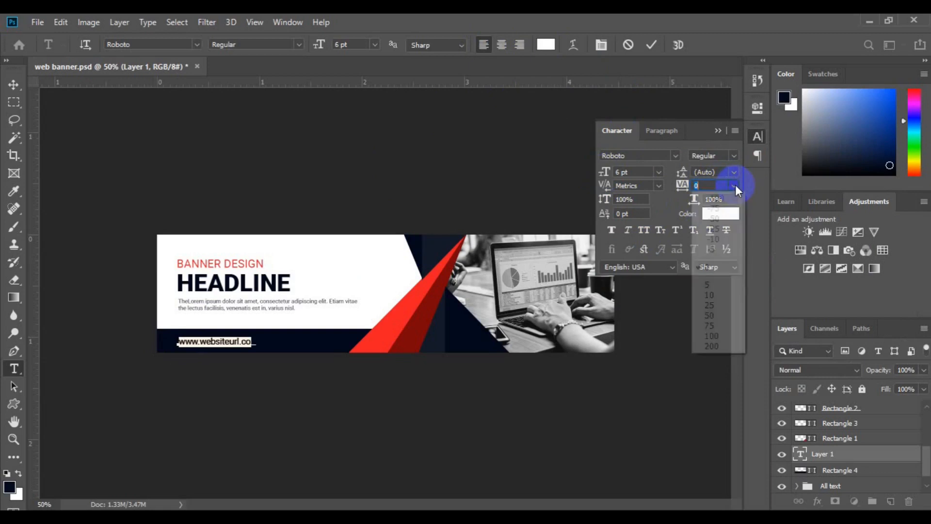
{"action": "left_click", "coordinate": [711, 304]}
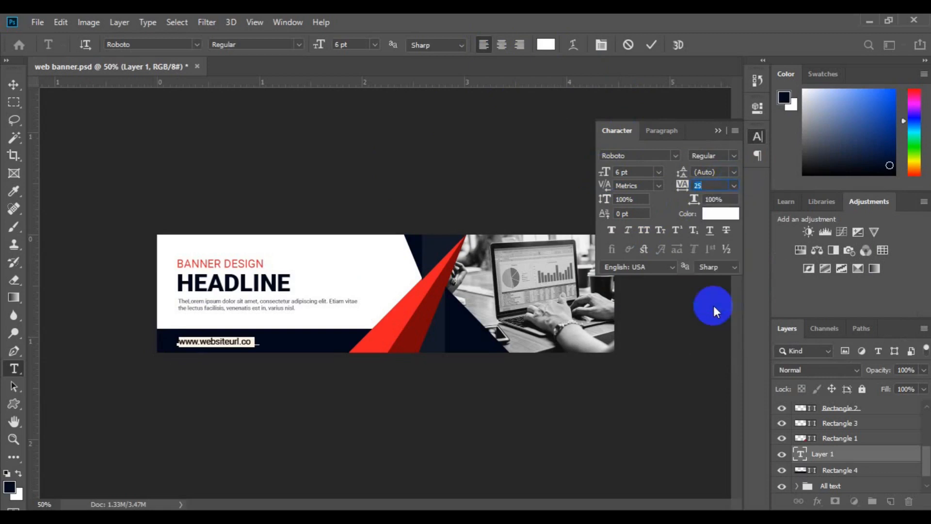
{"action": "left_click", "coordinate": [733, 185]}
{"action": "left_click", "coordinate": [711, 332]}
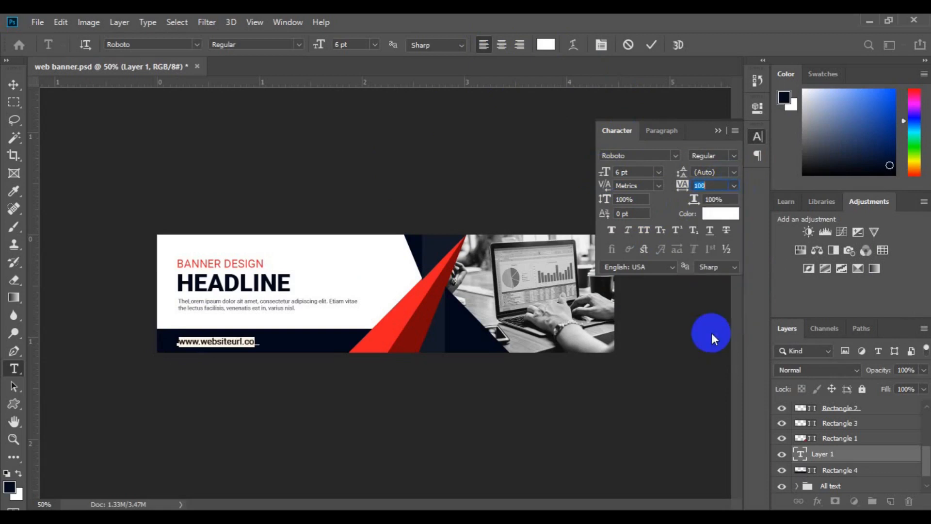
{"action": "left_click", "coordinate": [734, 185]}
{"action": "left_click", "coordinate": [720, 345]}
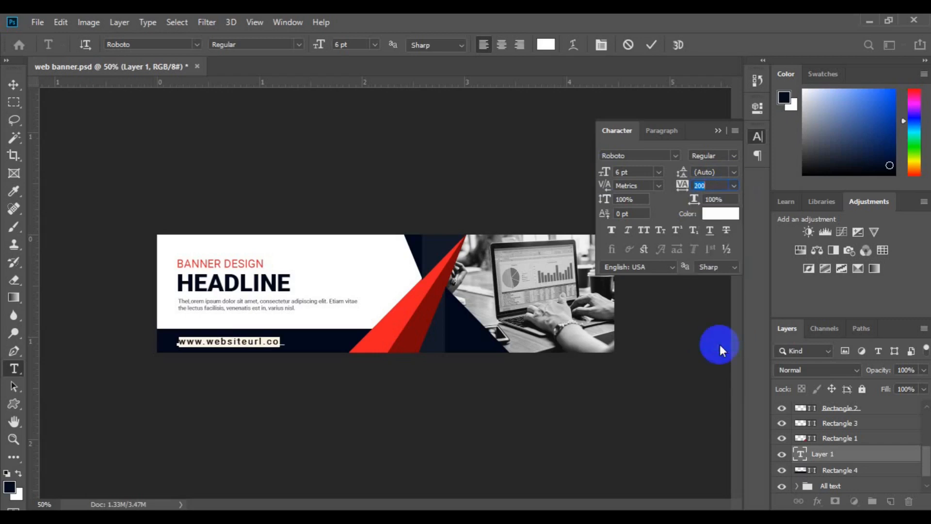
{"action": "left_click", "coordinate": [16, 90]}
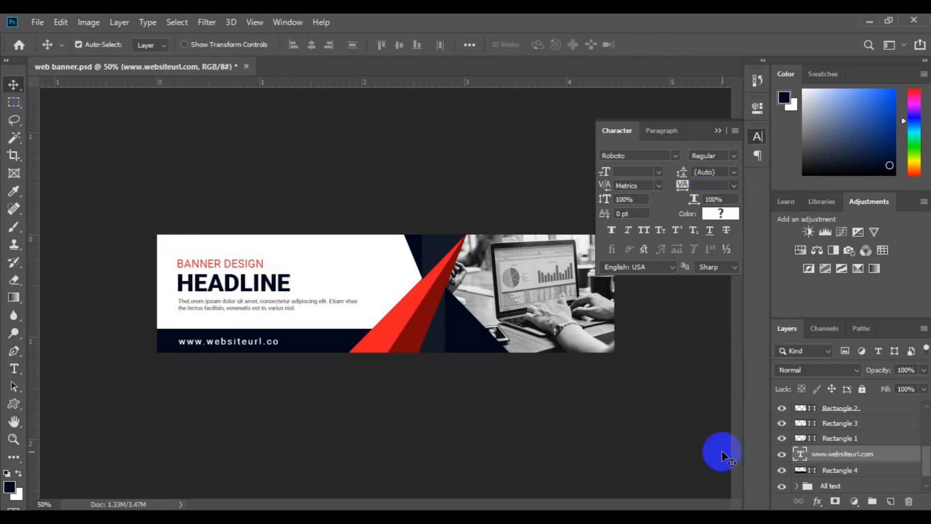
Step: Align the left edges of the website text and the All text group, and save the document
{"action": "left_click", "coordinate": [829, 485], "text": "shift"}
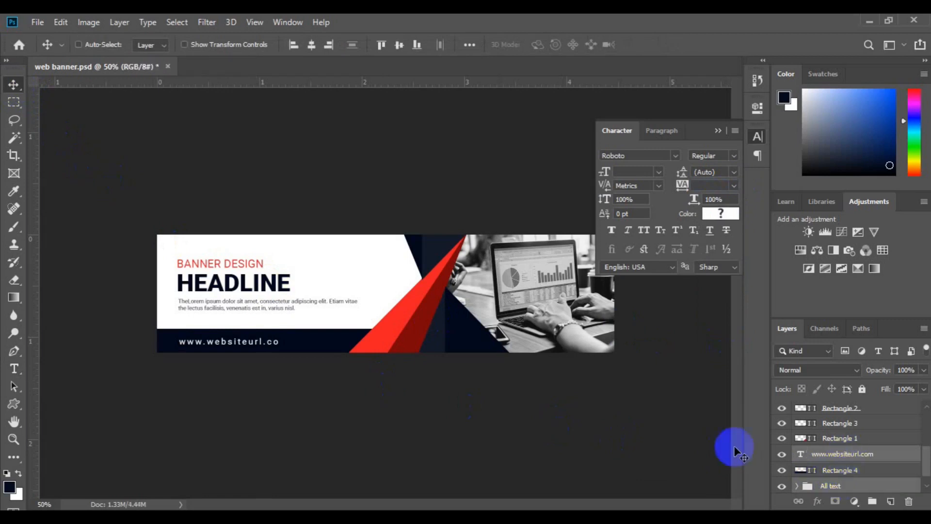
{"action": "left_click", "coordinate": [299, 42]}
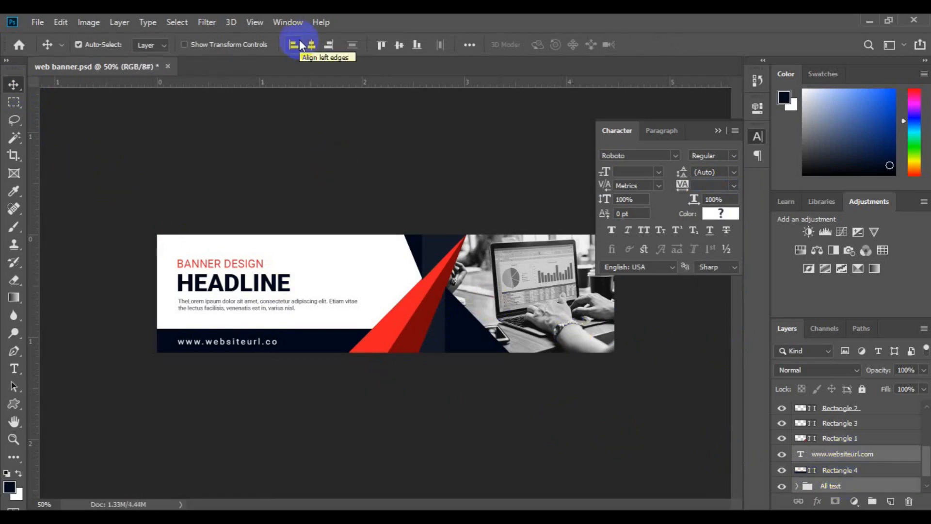
{"action": "key", "text": "ctrl+s"}
Step: Collapse the Character panel and show the whole banner unobstructed in the document window
{"action": "key", "text": "ctrl+0"}
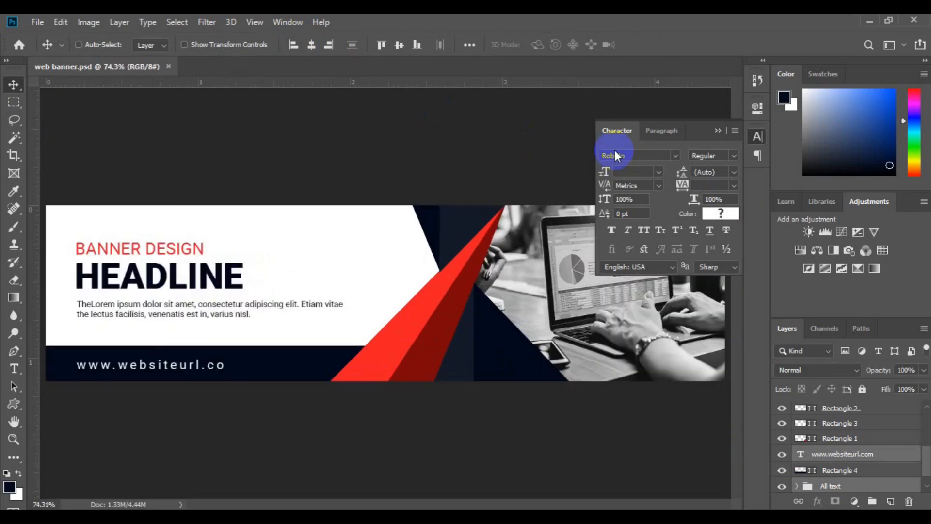
{"action": "left_click", "coordinate": [716, 134]}
{"action": "key", "text": "ctrl+minus"}
{"action": "key", "text": "ctrl+minus"}
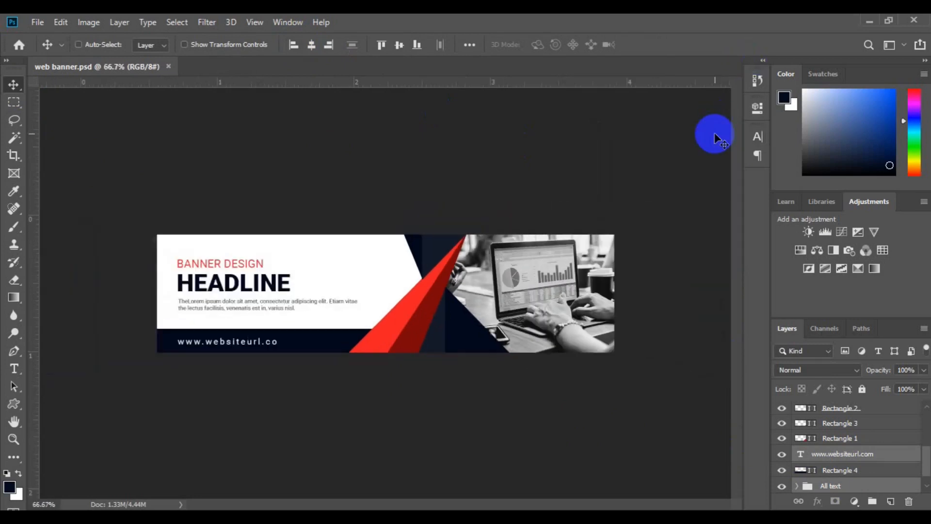